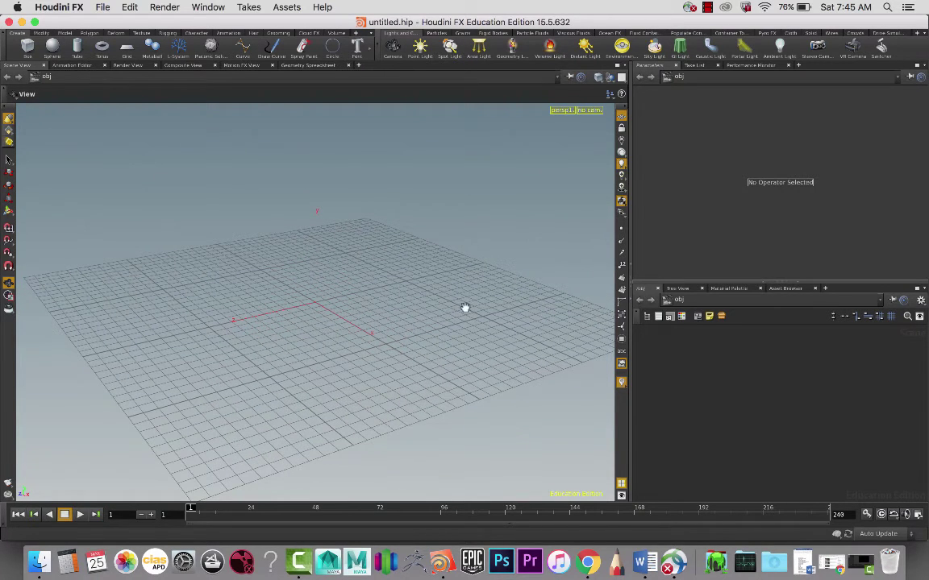
# - Create a grid object at the origin with the Grid shelf tool
pyautogui.press('Tab')
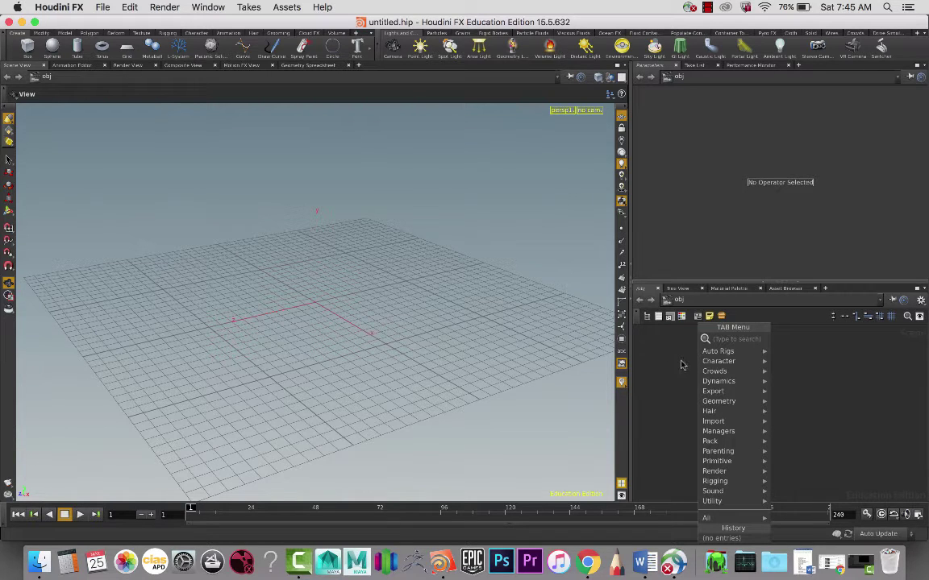
pyautogui.click(681, 376)
pyautogui.press('Tab')
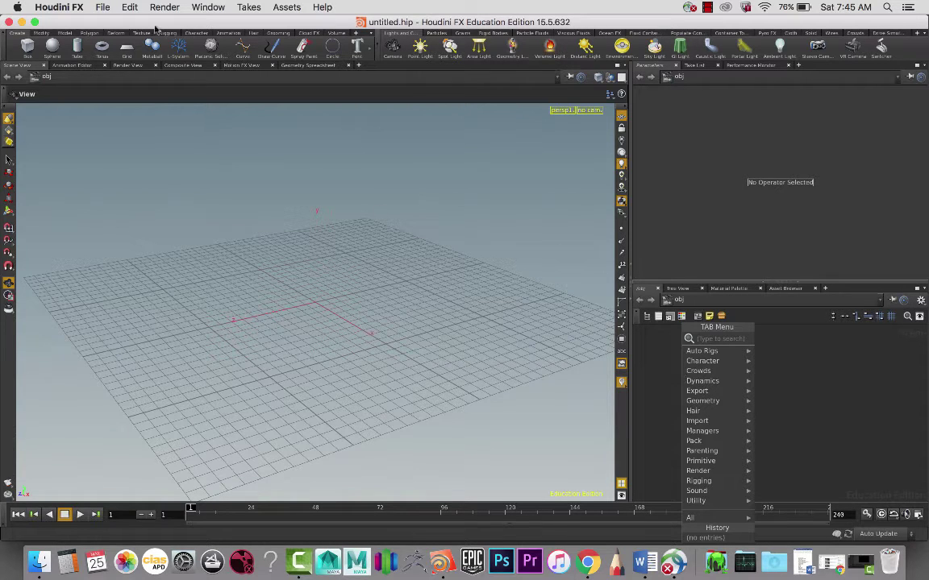
pyautogui.click(126, 53)
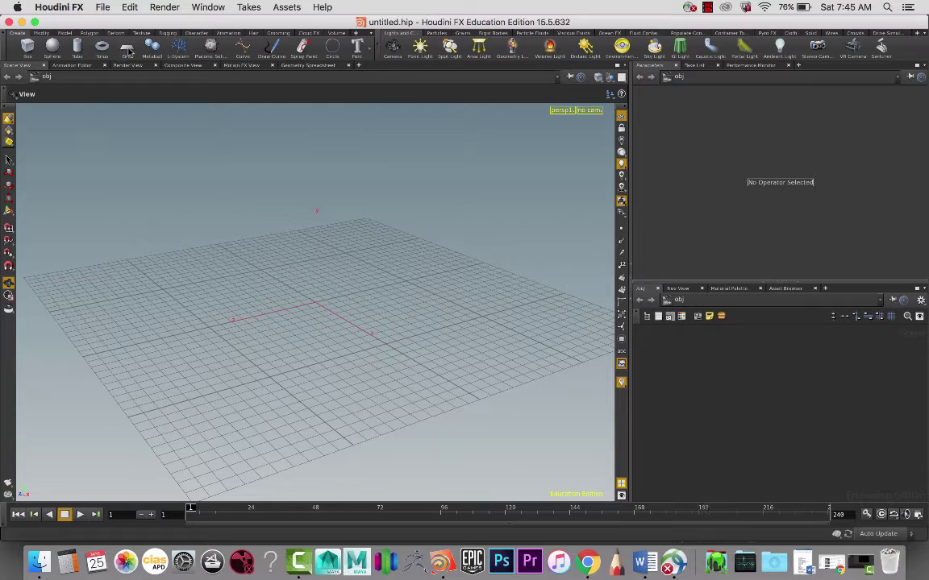
pyautogui.click(310, 310)
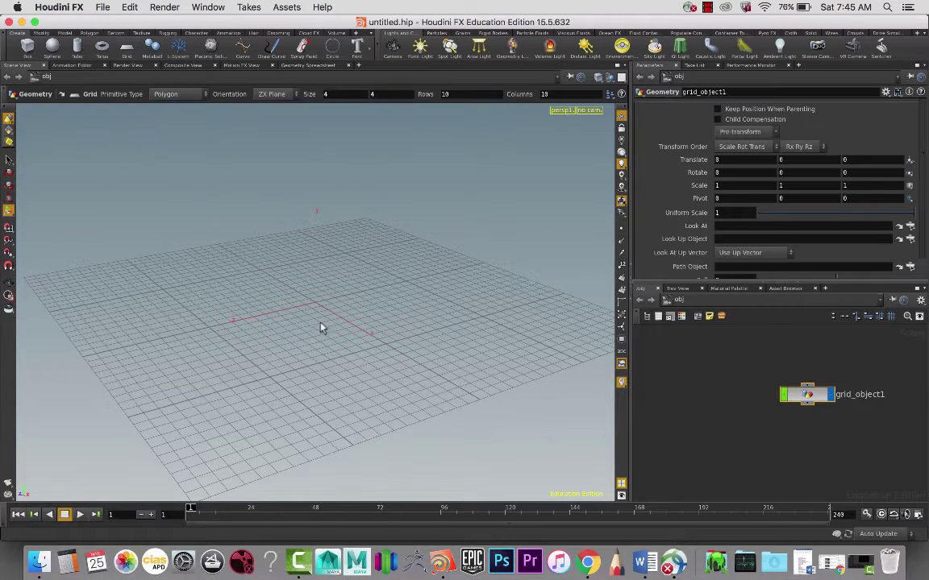
# - Inside grid_object1, set grid1 to 100 rows and 100 columns
pyautogui.moveTo(803, 400); pyautogui.dragTo(713, 357)
pyautogui.doubleClick(716, 351)
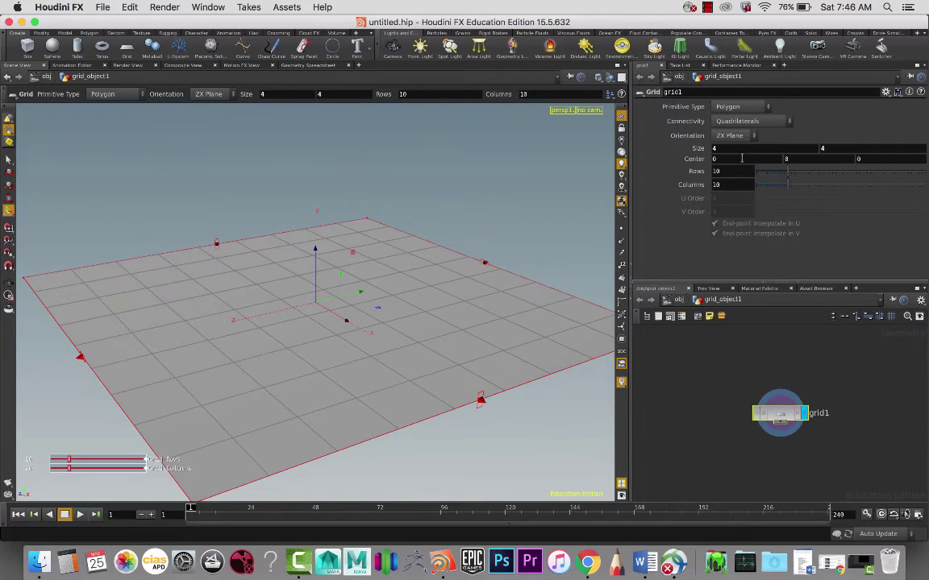
pyautogui.press('BackSpace')
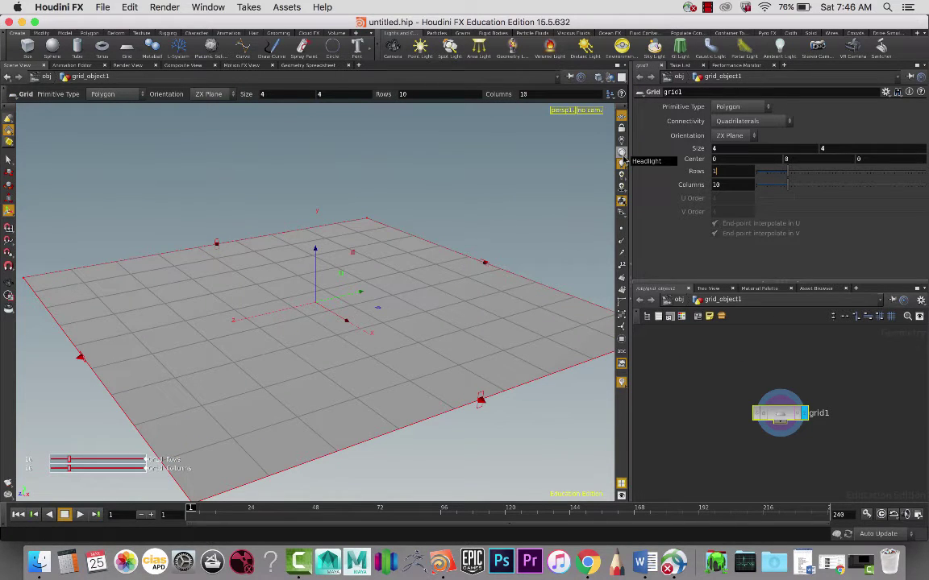
pyautogui.write('00')
pyautogui.press('Tab')
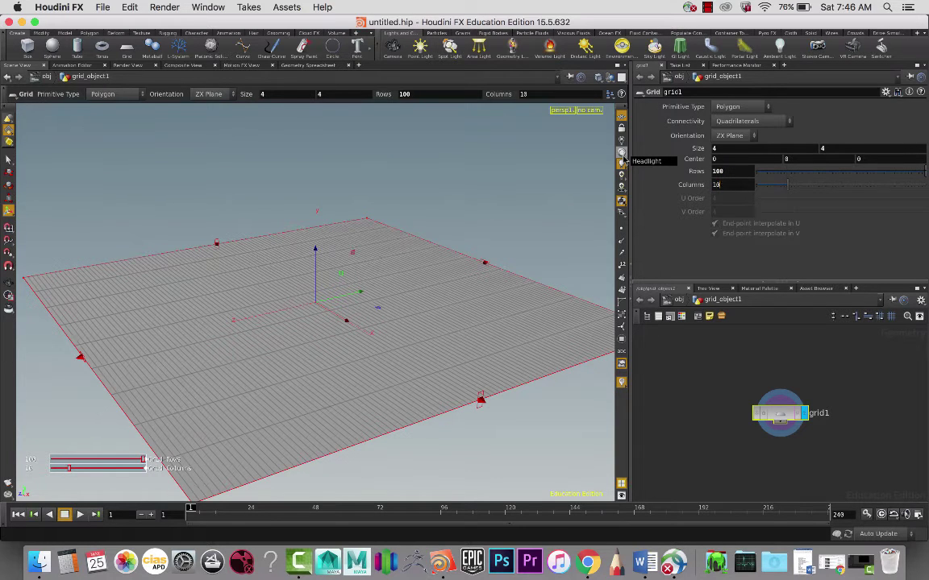
pyautogui.write('0')
pyautogui.press('Return')
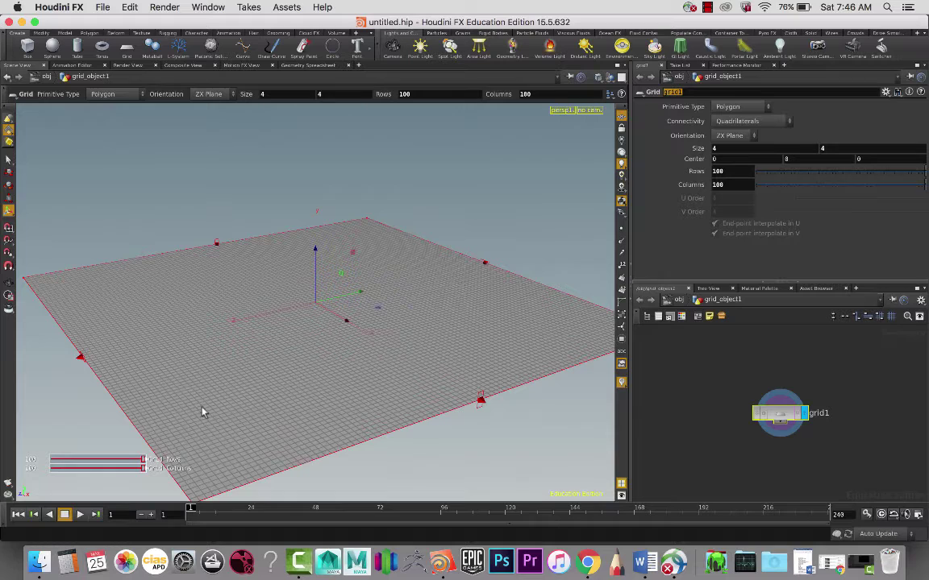
pyautogui.moveTo(741, 393)
pyautogui.mouseDown()
pyautogui.moveTo(770, 401)
pyautogui.moveTo(736, 359)
pyautogui.mouseUp()
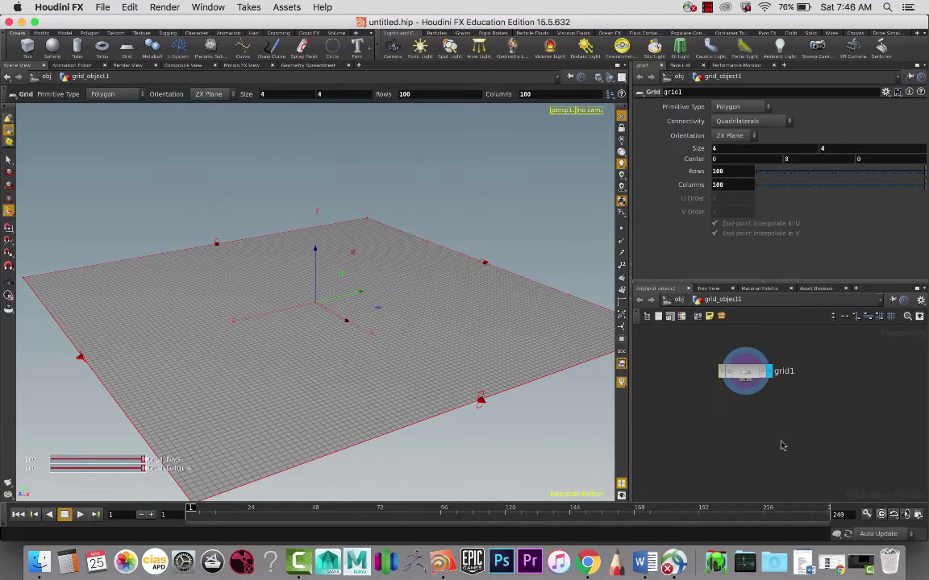
# - Add a displayed Mountain node below grid1 and lower its height to 0.088
pyautogui.press('Tab')
pyautogui.write('m')
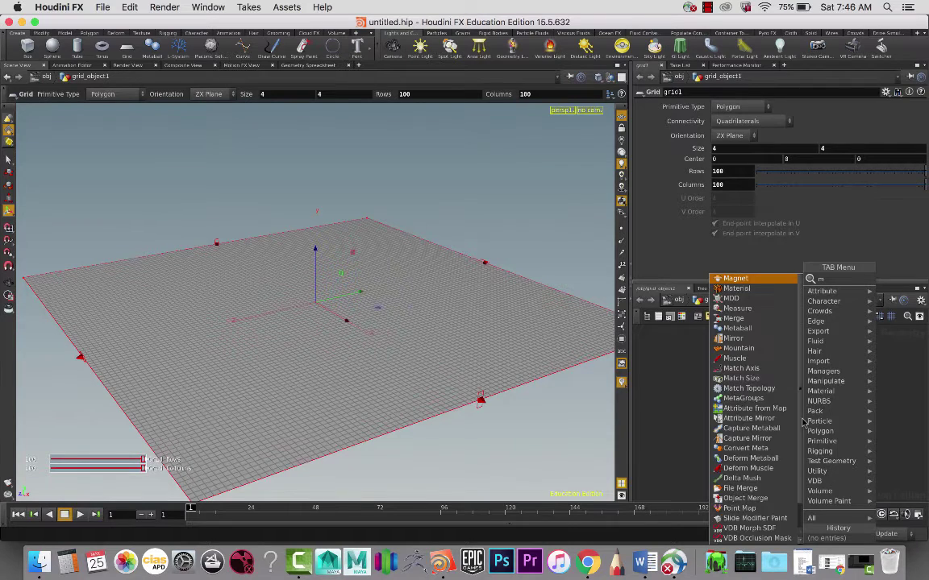
pyautogui.write('o')
pyautogui.write('un')
pyautogui.press('Return')
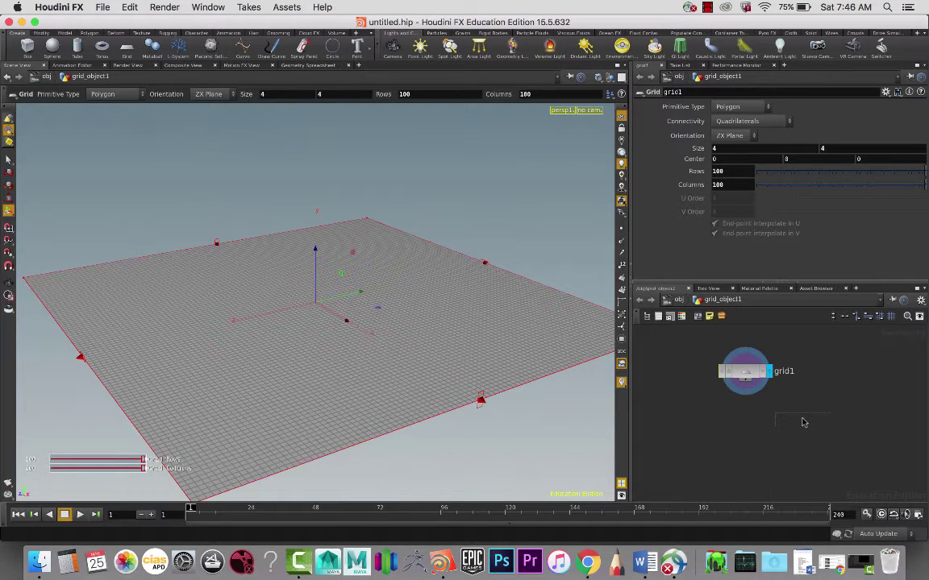
pyautogui.click(756, 414)
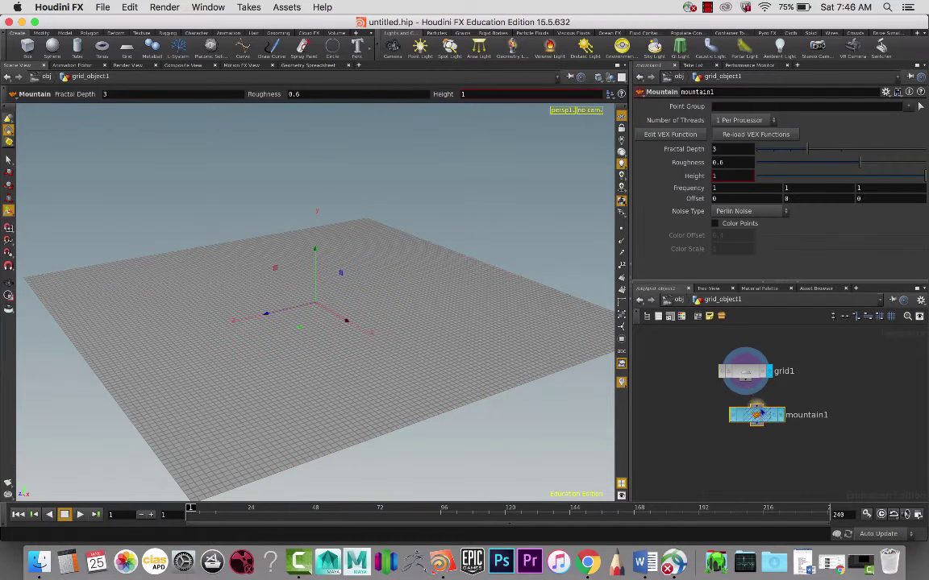
pyautogui.click(778, 415)
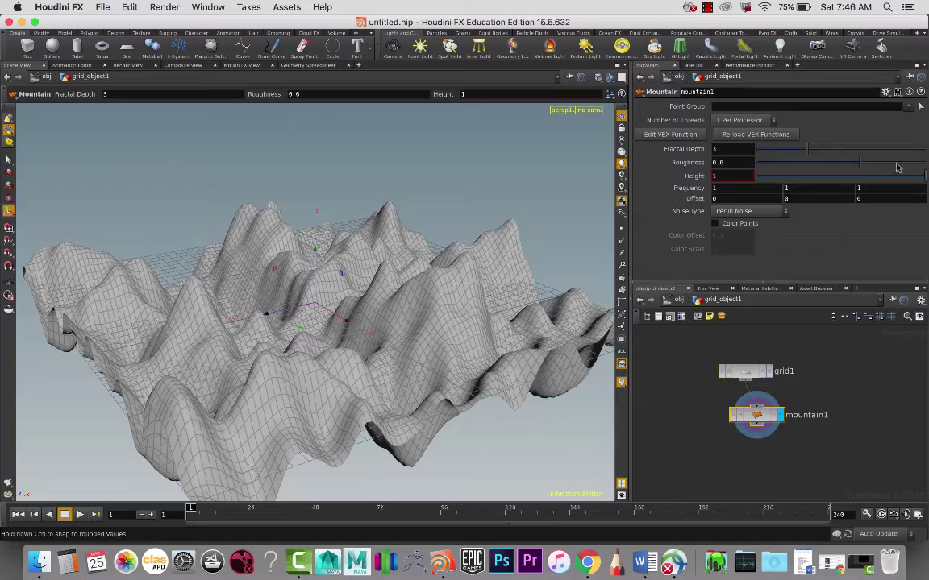
pyautogui.moveTo(923, 179); pyautogui.dragTo(771, 178)
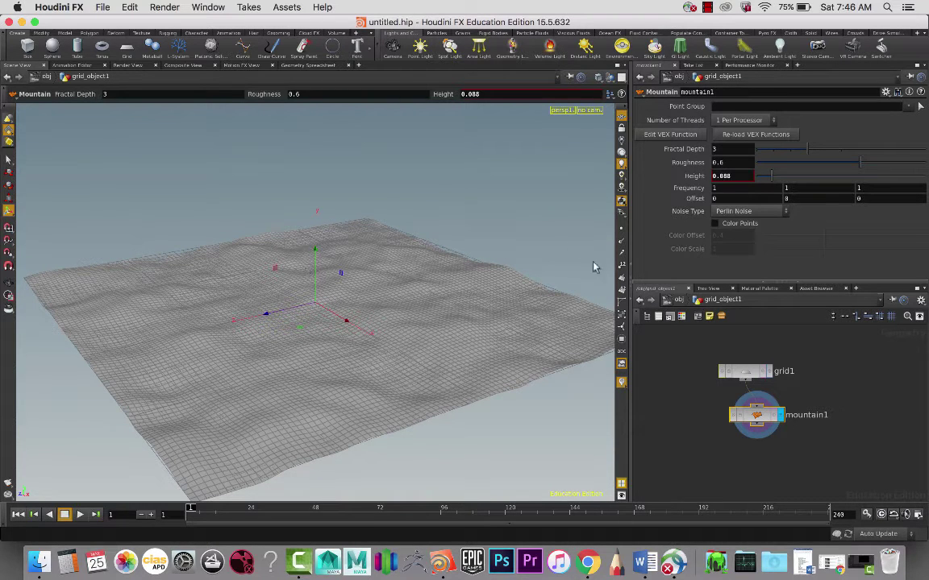
# - Raise grid1's Center Y to 0.1 and return to /obj
pyautogui.click(743, 371)
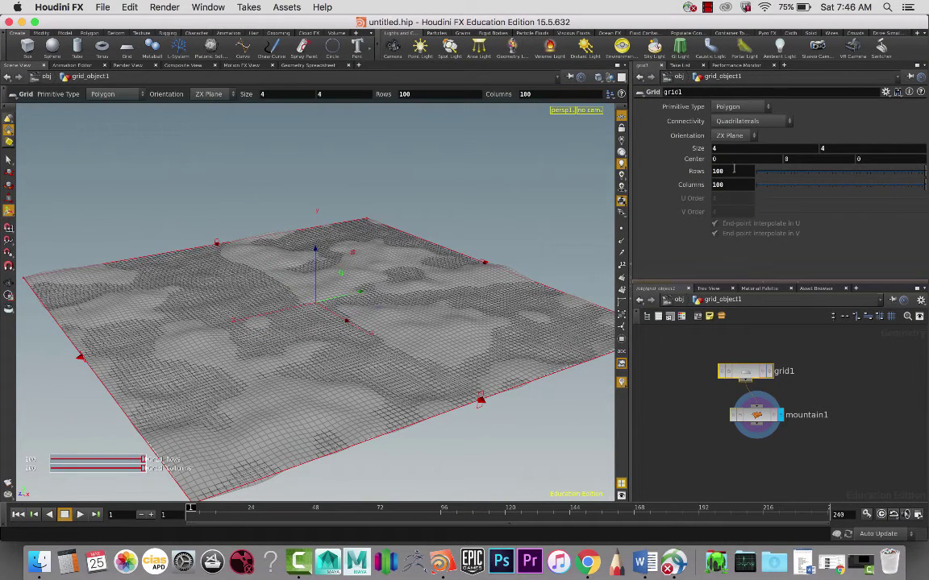
pyautogui.moveTo(794, 158); pyautogui.dragTo(810, 160, button='middle')
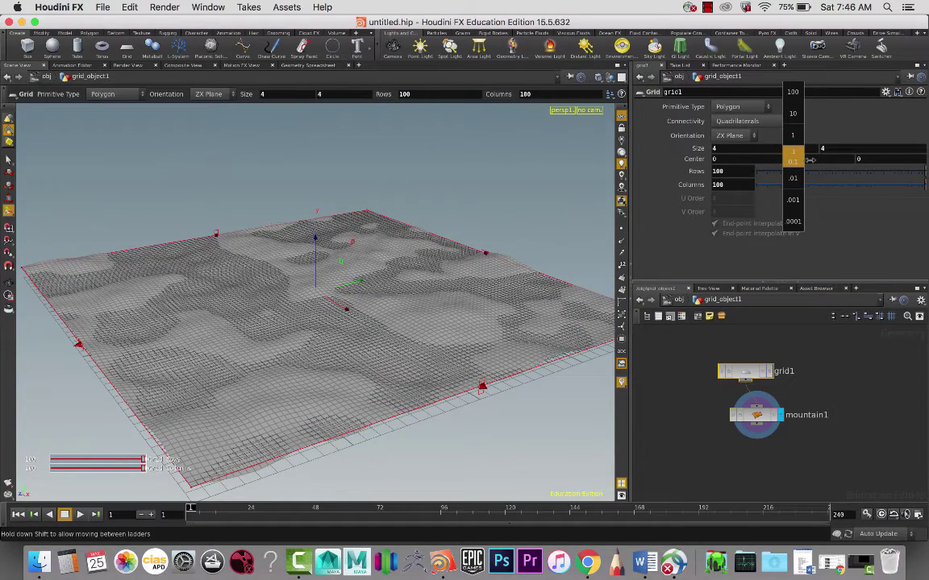
pyautogui.moveTo(810, 160); pyautogui.dragTo(809, 160, button='middle')
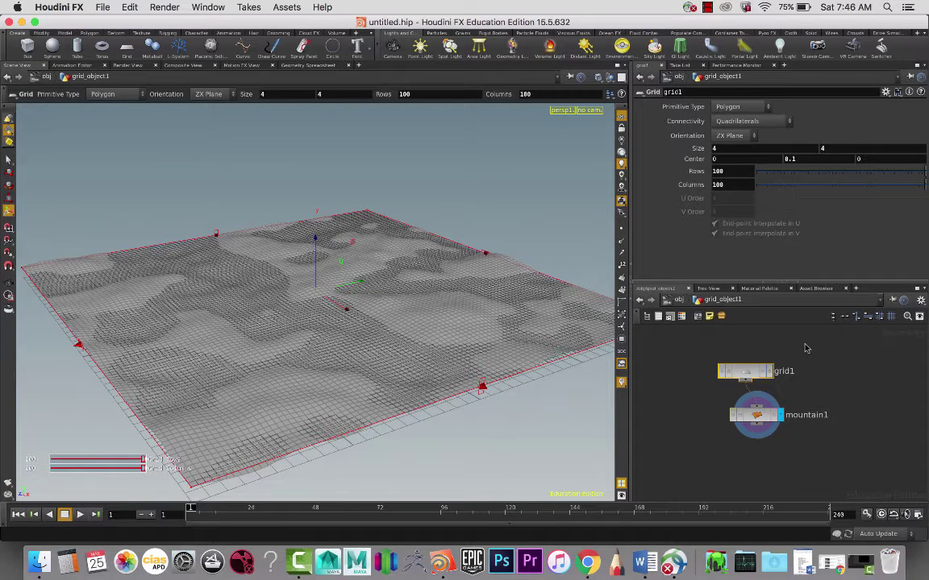
pyautogui.click(678, 301)
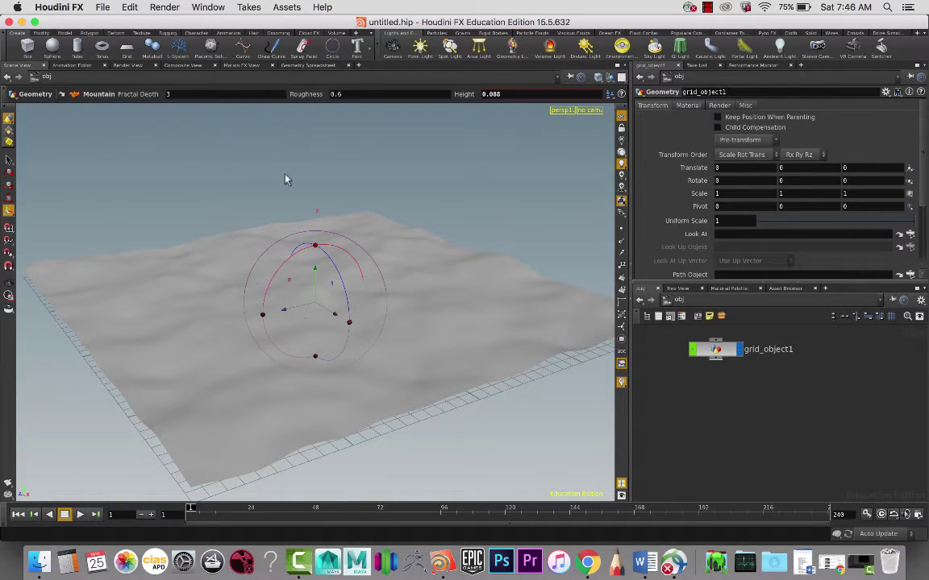
# - Grow fur on the terrain with Add Fur, creating grid_object1_fur, and orbit to inspect it
pyautogui.click(254, 34)
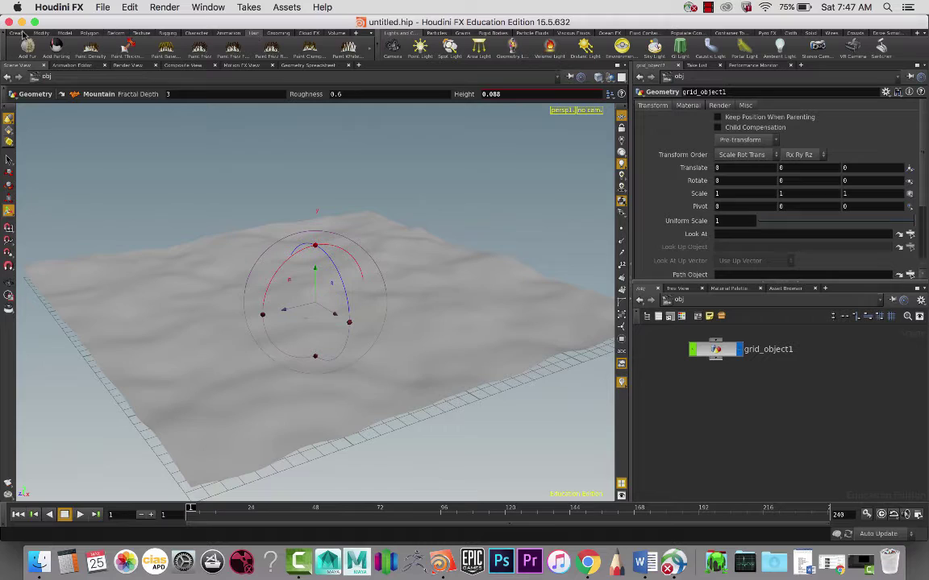
pyautogui.click(26, 48)
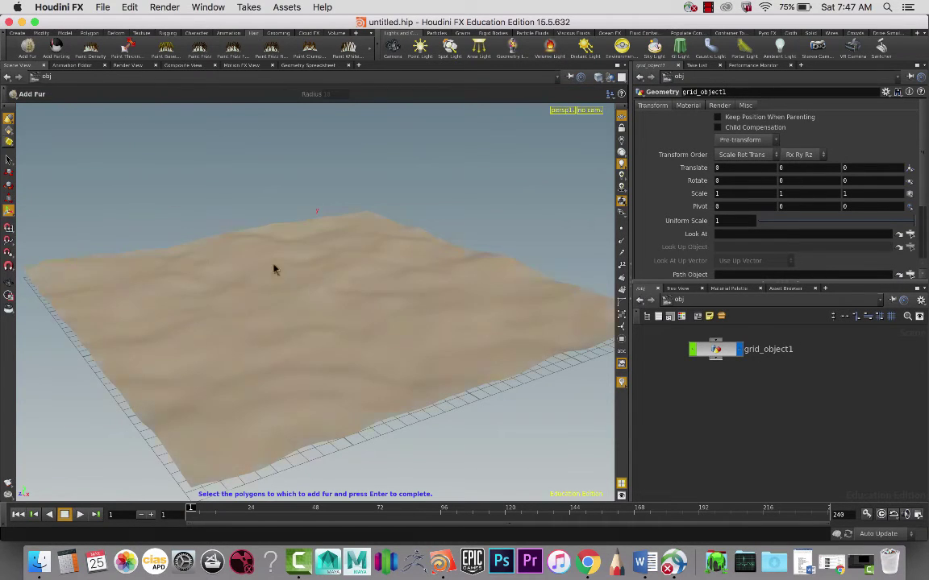
pyautogui.click(428, 319)
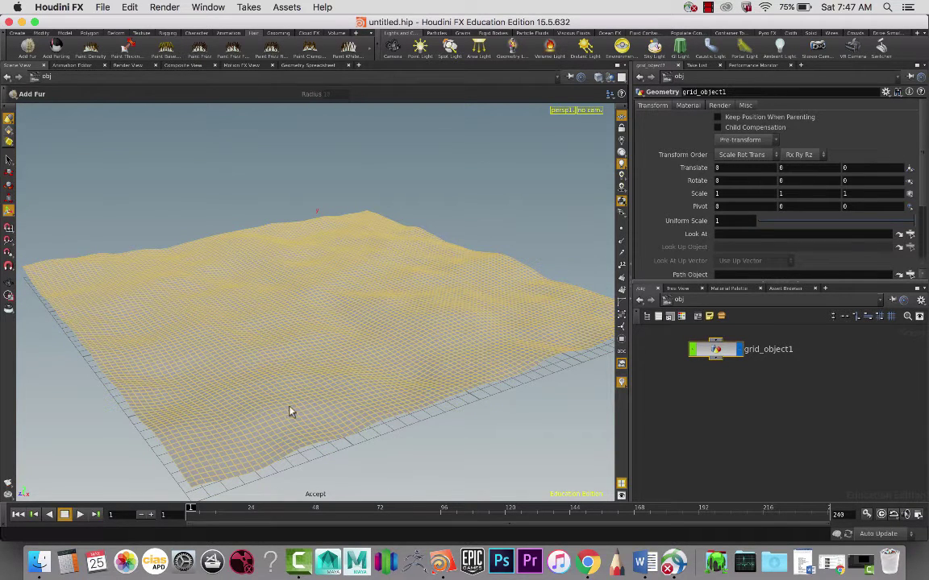
pyautogui.press('Return')
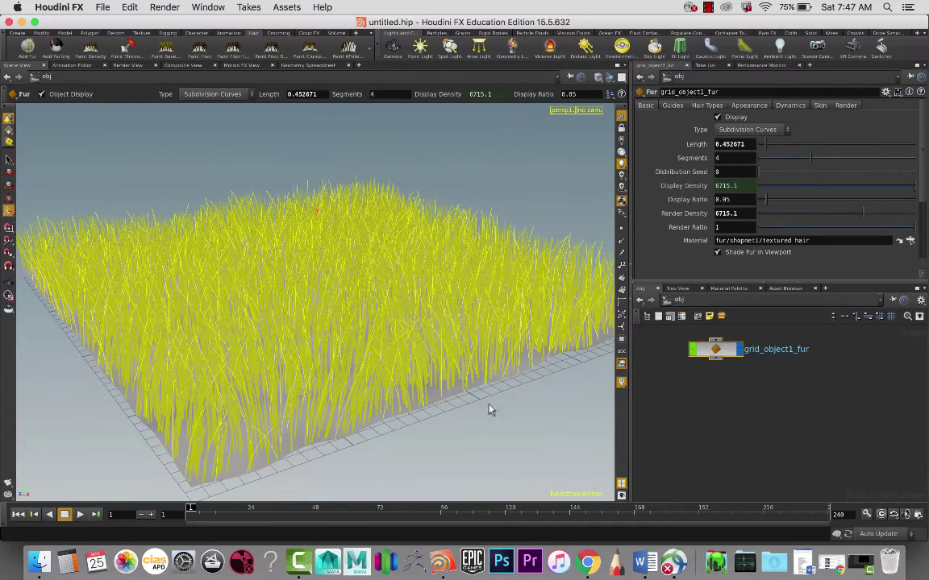
pyautogui.press('Escape')
pyautogui.moveTo(451, 406)
pyautogui.mouseDown()
pyautogui.moveTo(428, 381)
pyautogui.moveTo(473, 397)
pyautogui.moveTo(410, 420)
pyautogui.moveTo(456, 414)
pyautogui.moveTo(446, 394)
pyautogui.moveTo(449, 402)
pyautogui.mouseUp()
pyautogui.press('Return')
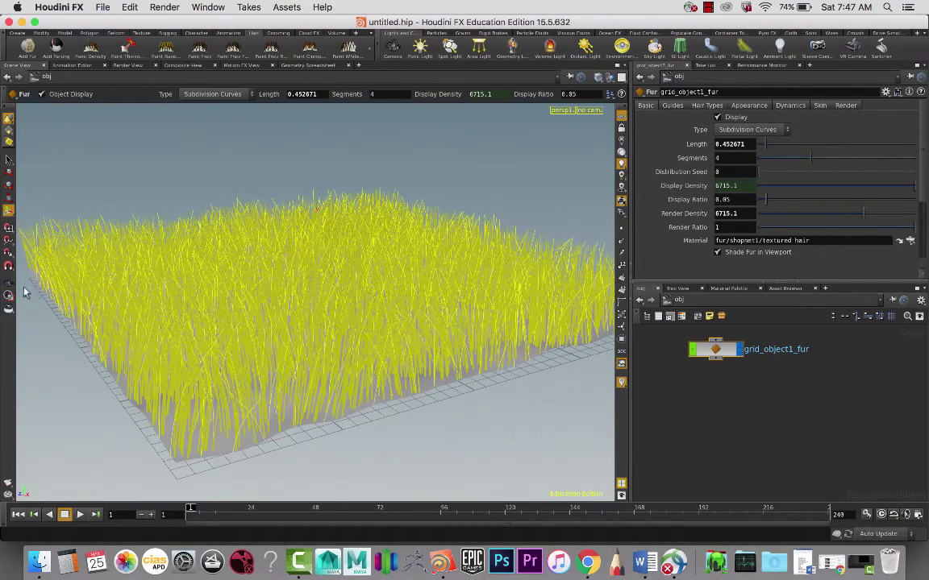
# - Draw a Mantra IPR render region over the left side of the terrain
pyautogui.click(8, 296)
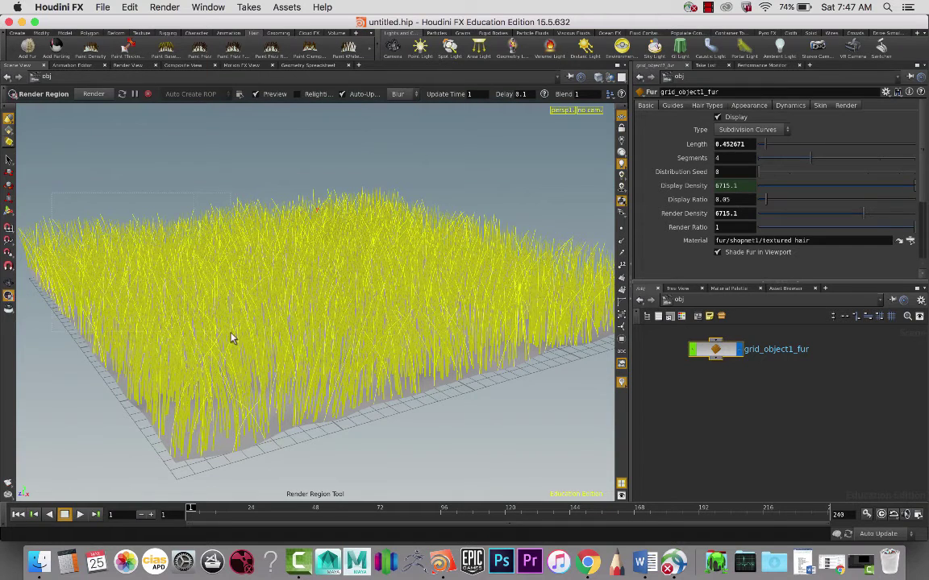
pyautogui.moveTo(231, 338); pyautogui.dragTo(229, 328)
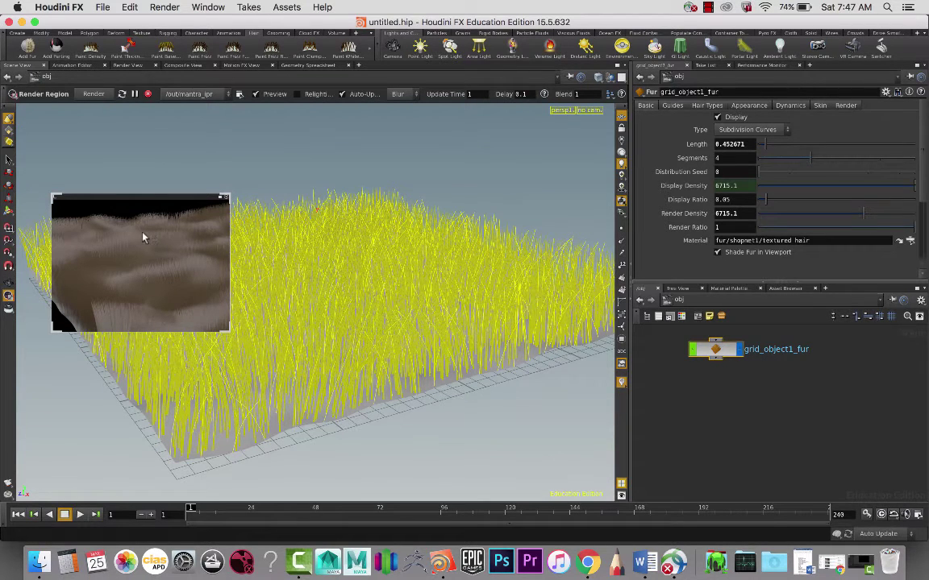
pyautogui.click(225, 198)
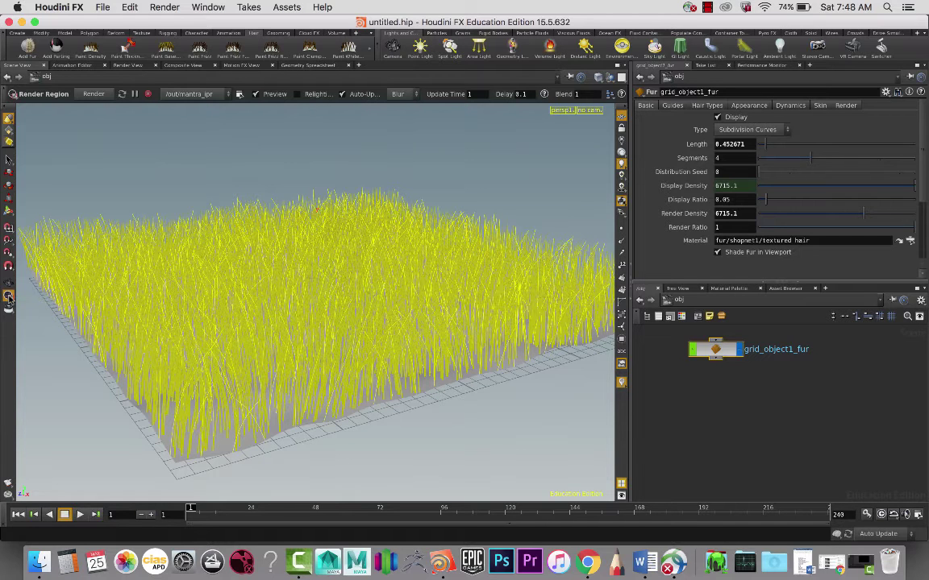
pyautogui.moveTo(148, 284); pyautogui.dragTo(199, 320)
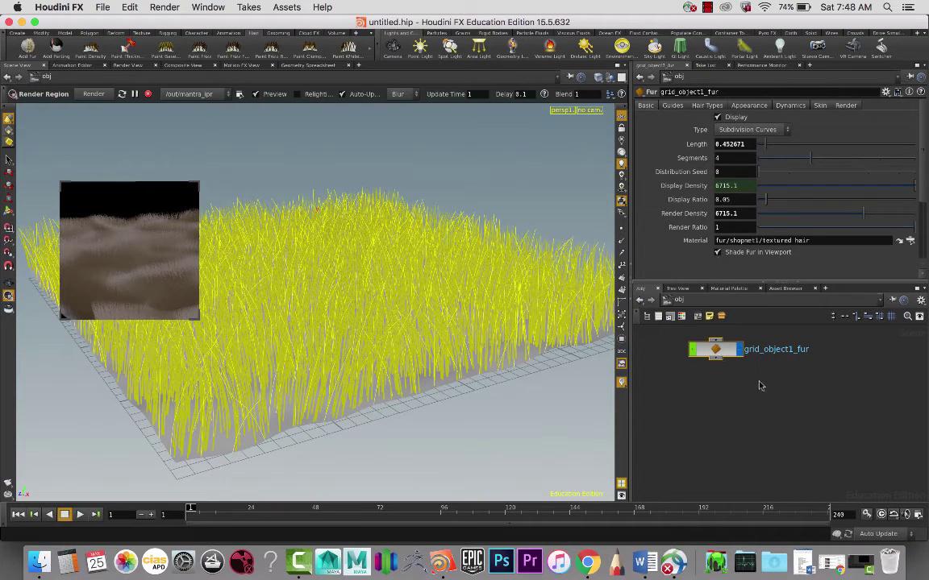
# - Frame all nodes with H and move grid_object1 beside grid_object1_fur
pyautogui.press('h')
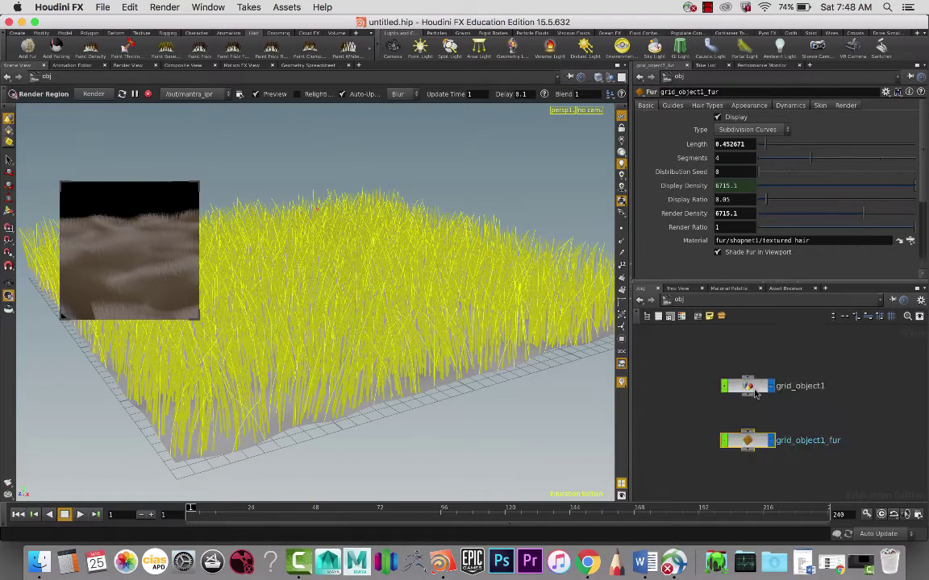
pyautogui.moveTo(668, 355)
pyautogui.mouseDown()
pyautogui.moveTo(699, 379)
pyautogui.moveTo(685, 371)
pyautogui.mouseUp()
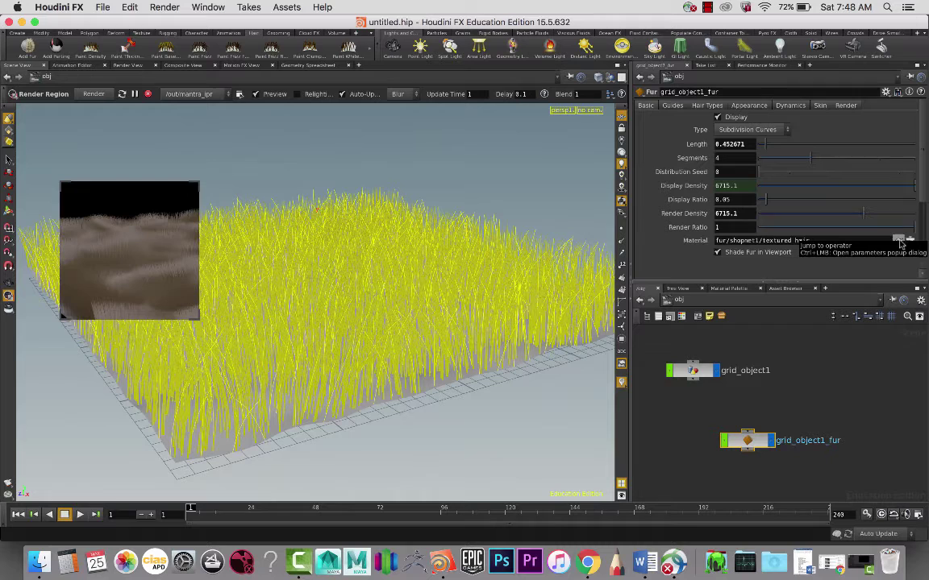
# - Brighten the textured_hair Root Color to a light tan
pyautogui.click(901, 243)
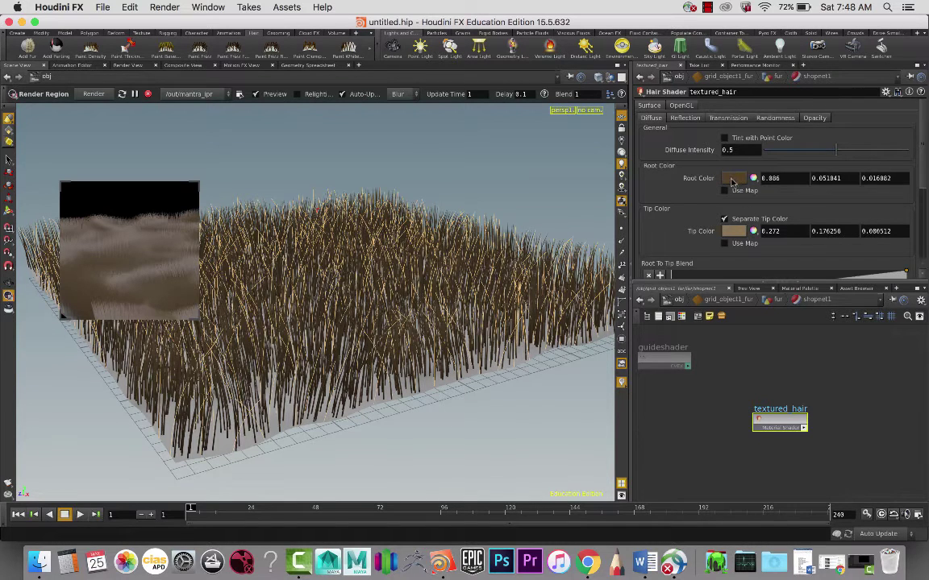
pyautogui.click(731, 179)
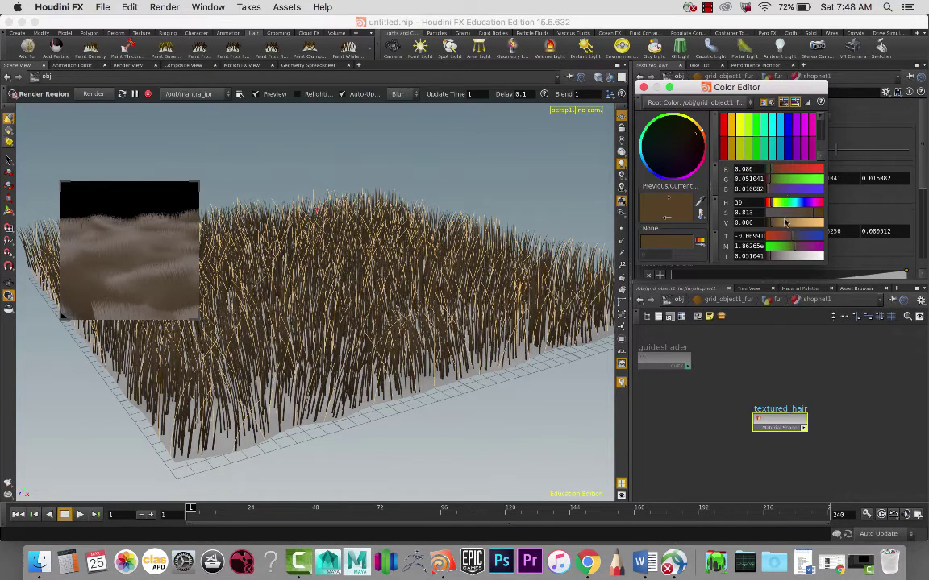
pyautogui.moveTo(800, 229); pyautogui.dragTo(811, 228)
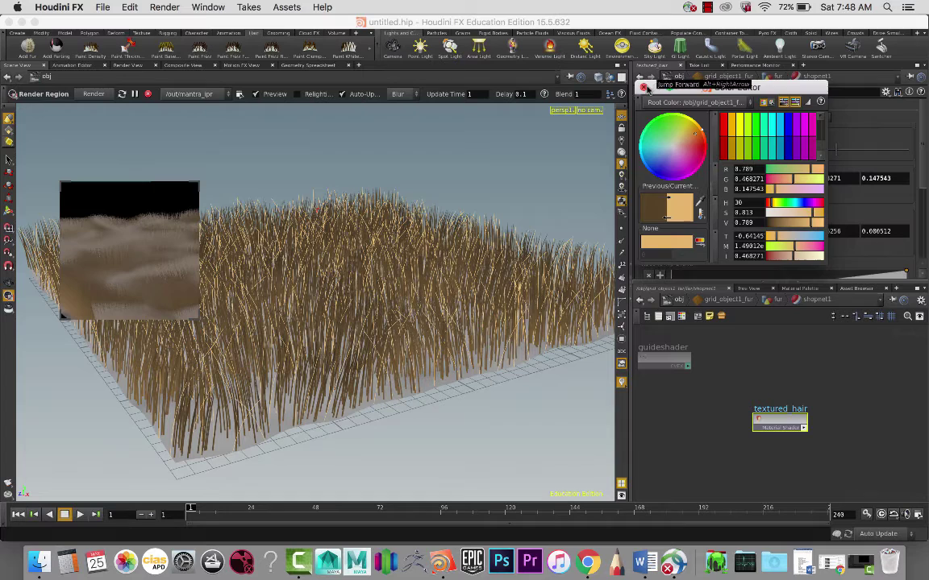
pyautogui.click(644, 86)
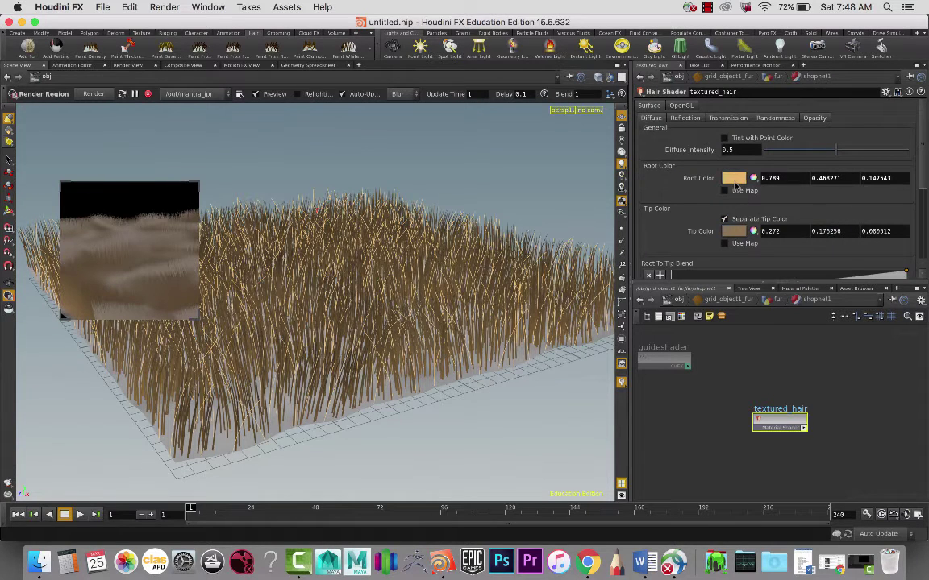
pyautogui.click(734, 180)
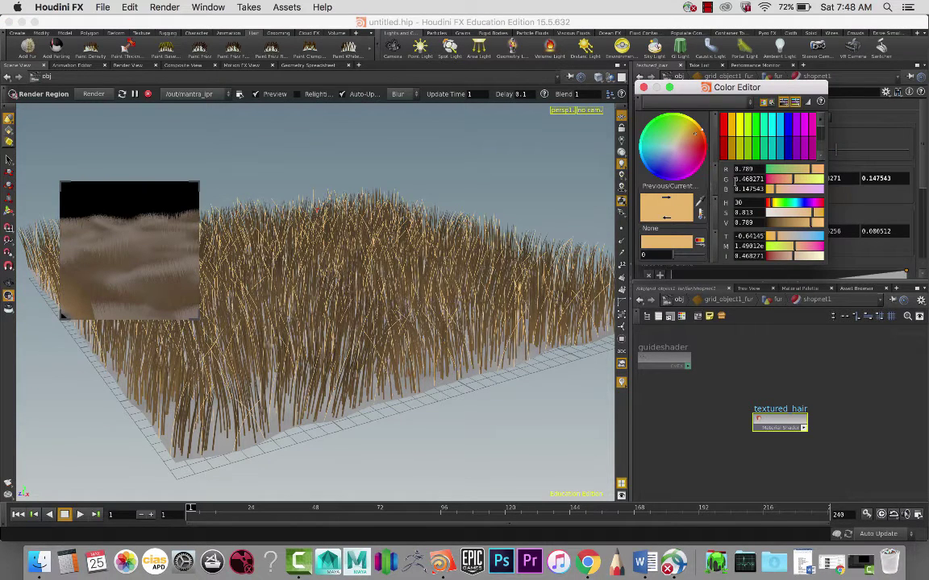
pyautogui.click(889, 212)
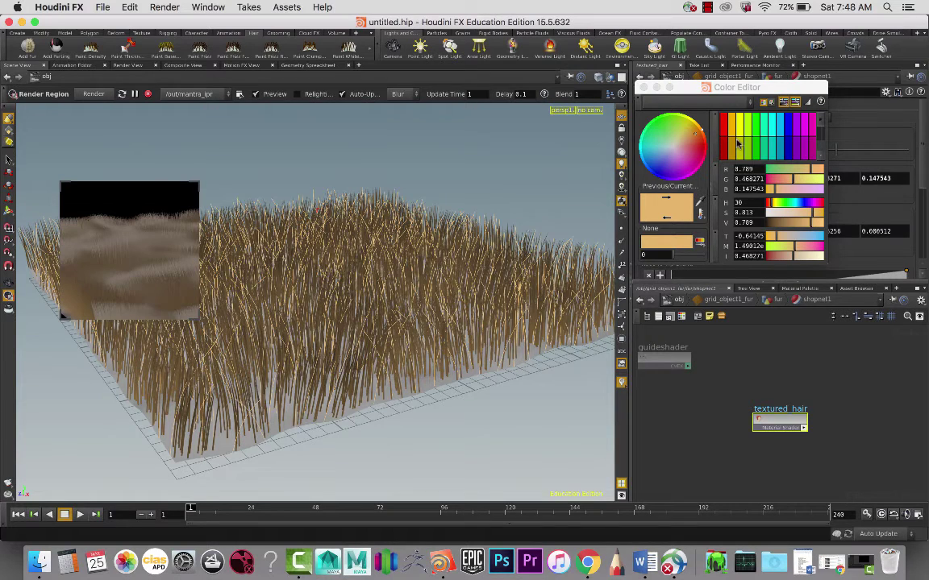
pyautogui.click(643, 87)
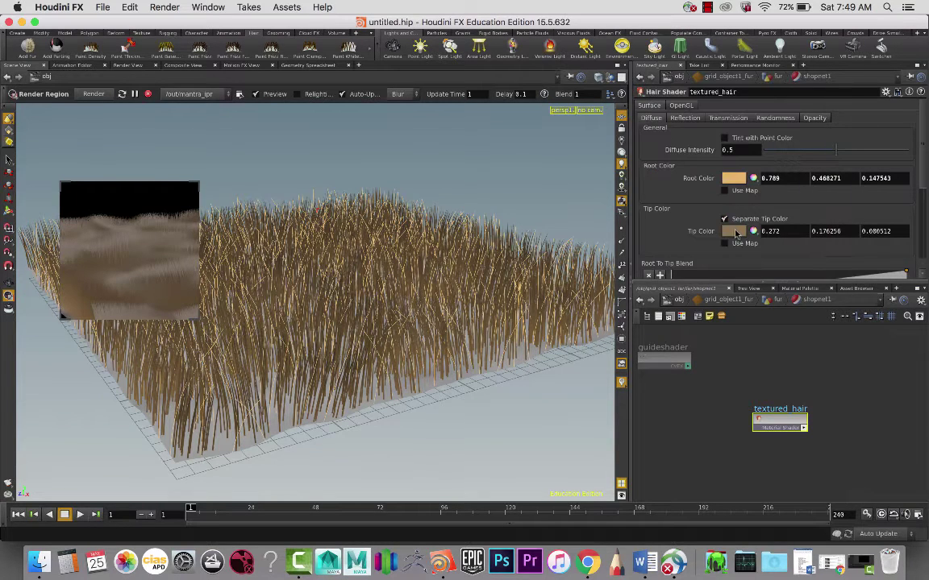
# - Set the Tip Color to dark green and move the render region over the grass
pyautogui.click(735, 233)
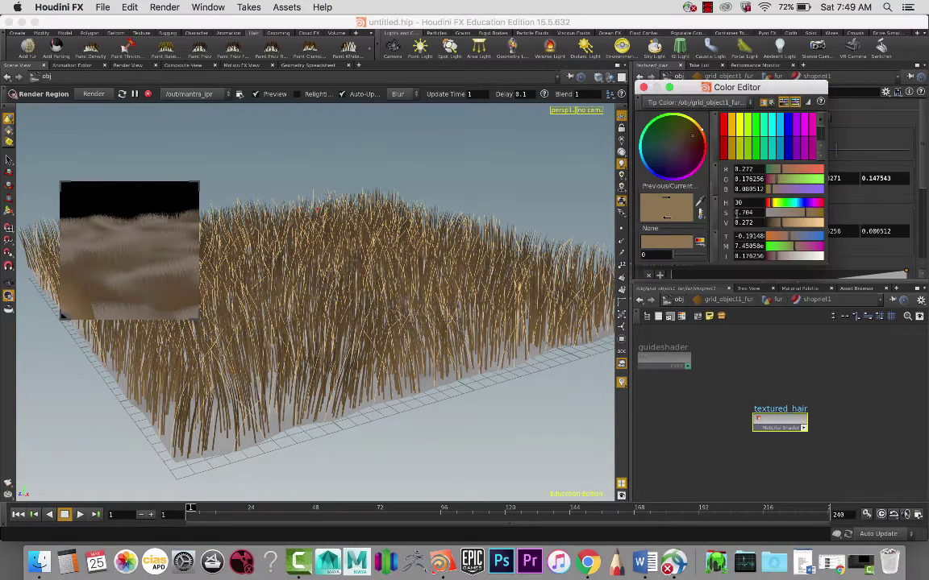
pyautogui.click(753, 151)
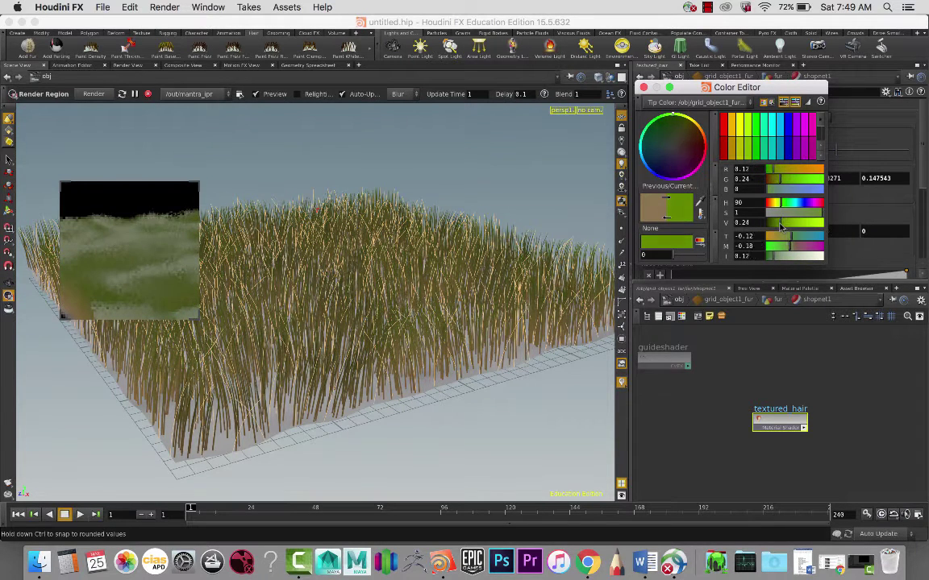
pyautogui.moveTo(783, 228); pyautogui.dragTo(776, 229)
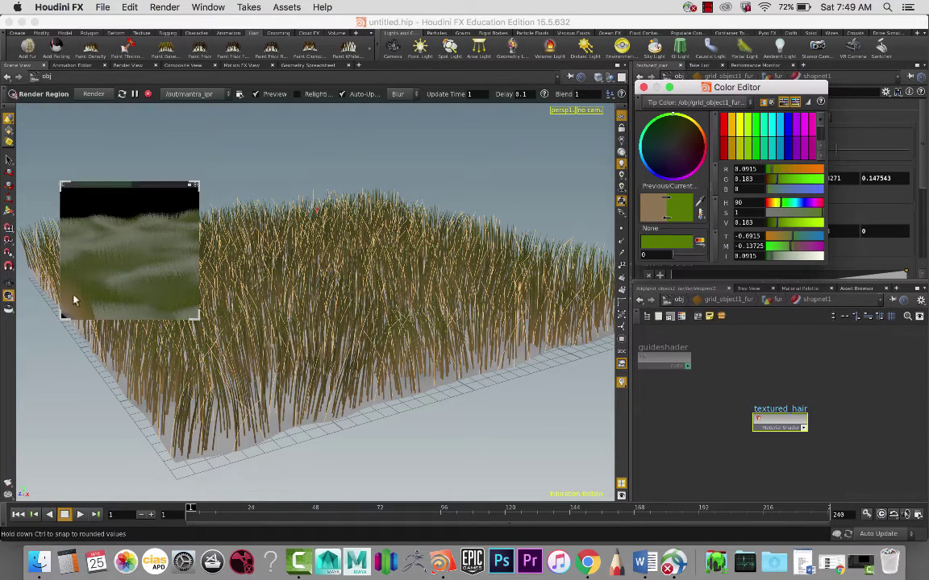
pyautogui.click(139, 187)
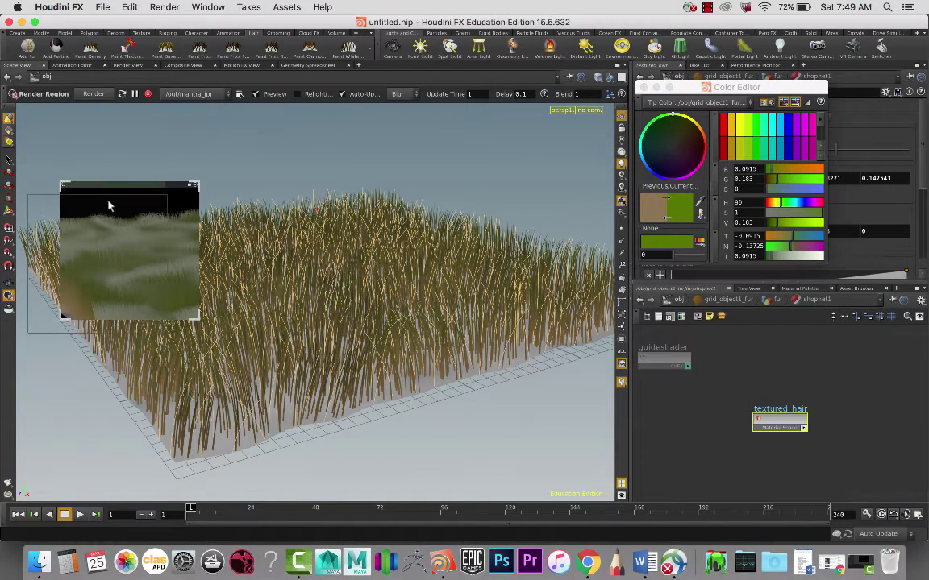
pyautogui.moveTo(113, 217); pyautogui.dragTo(84, 247)
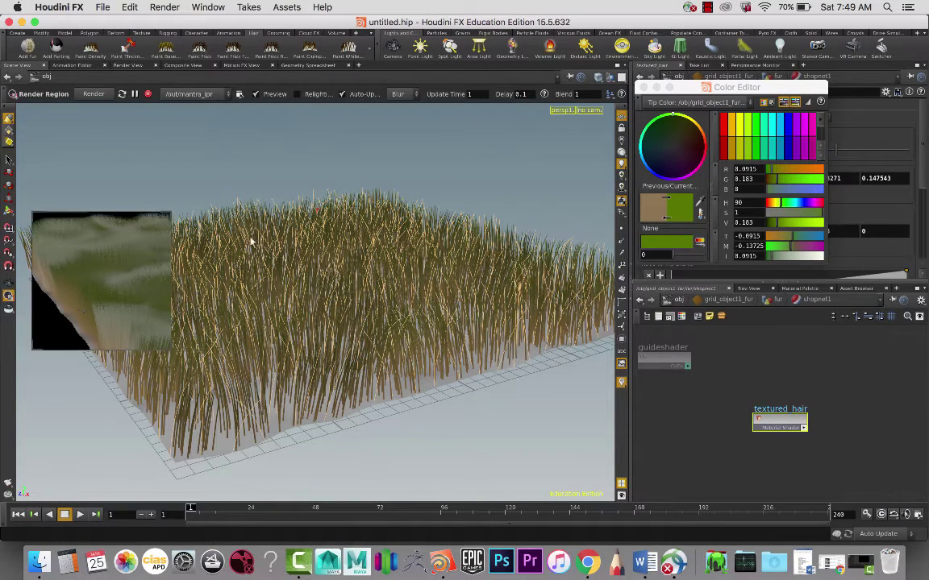
pyautogui.click(643, 86)
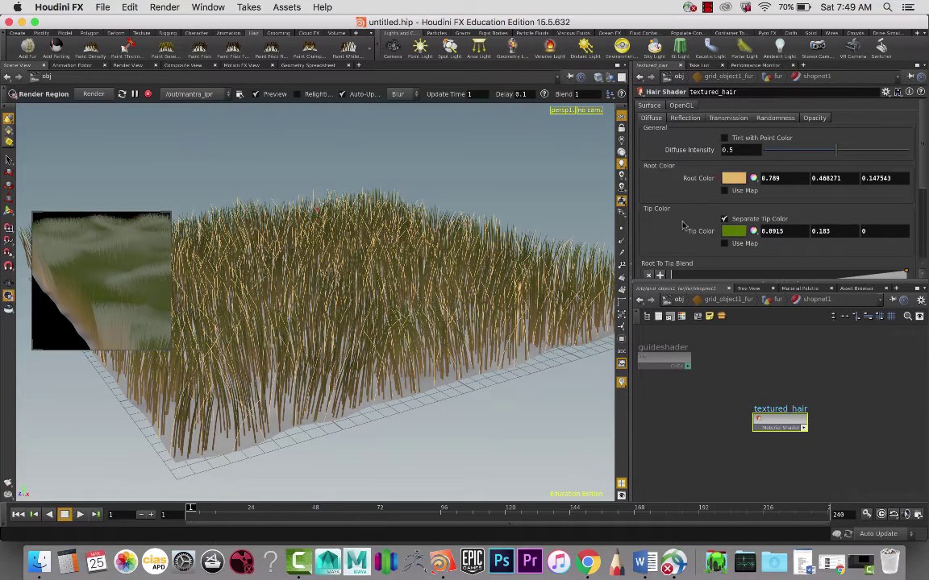
# - Add a Root To Tip Blend ramp key and position it near the root
pyautogui.scroll(-2, 682, 226)
pyautogui.scroll(-2, 682, 227)
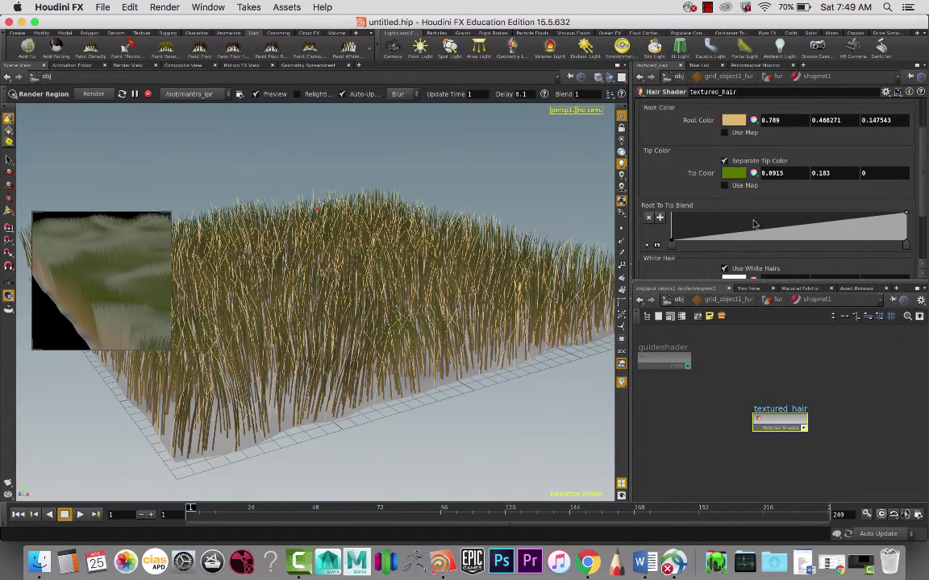
pyautogui.scroll(-1, 701, 204)
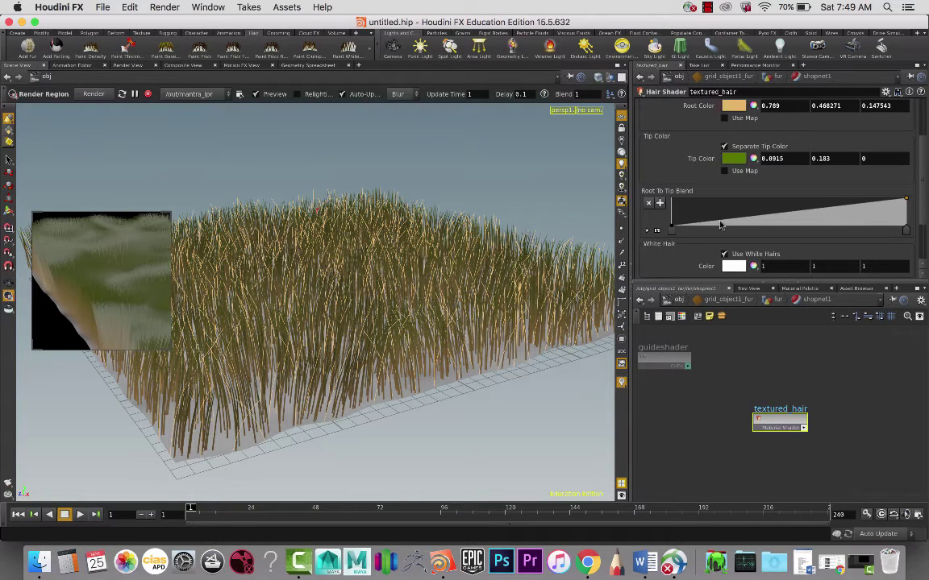
pyautogui.moveTo(703, 224); pyautogui.dragTo(704, 212)
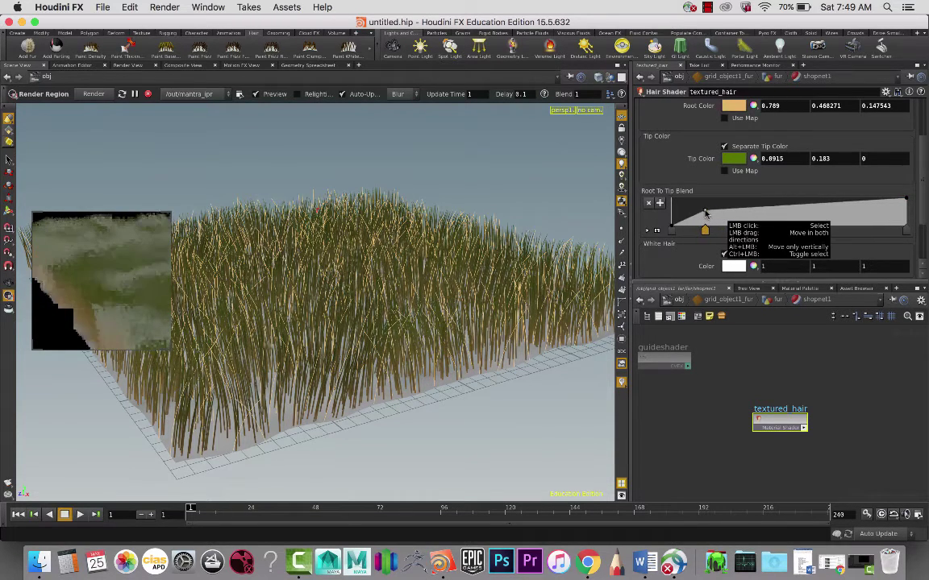
pyautogui.moveTo(703, 212); pyautogui.dragTo(686, 212)
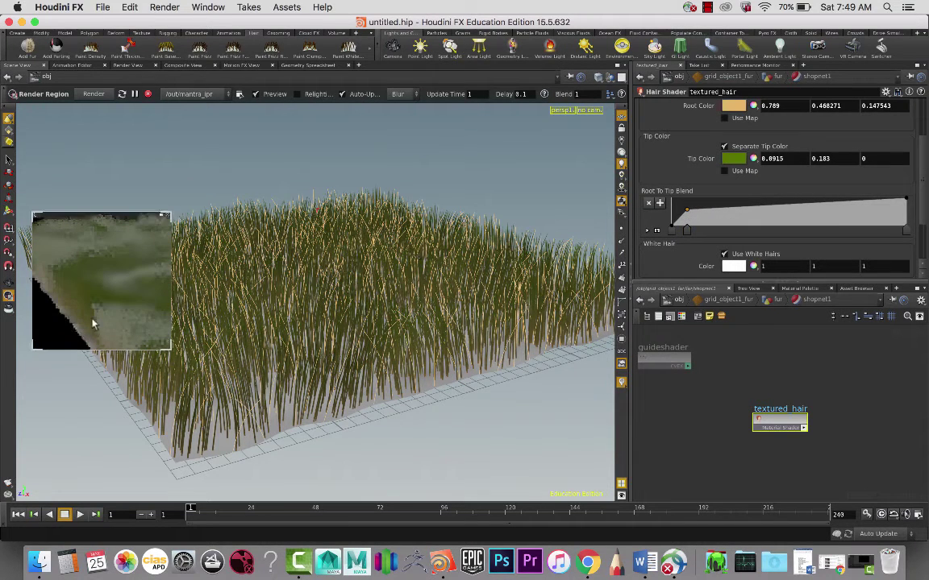
pyautogui.click(686, 213)
pyautogui.moveTo(686, 213); pyautogui.dragTo(683, 209)
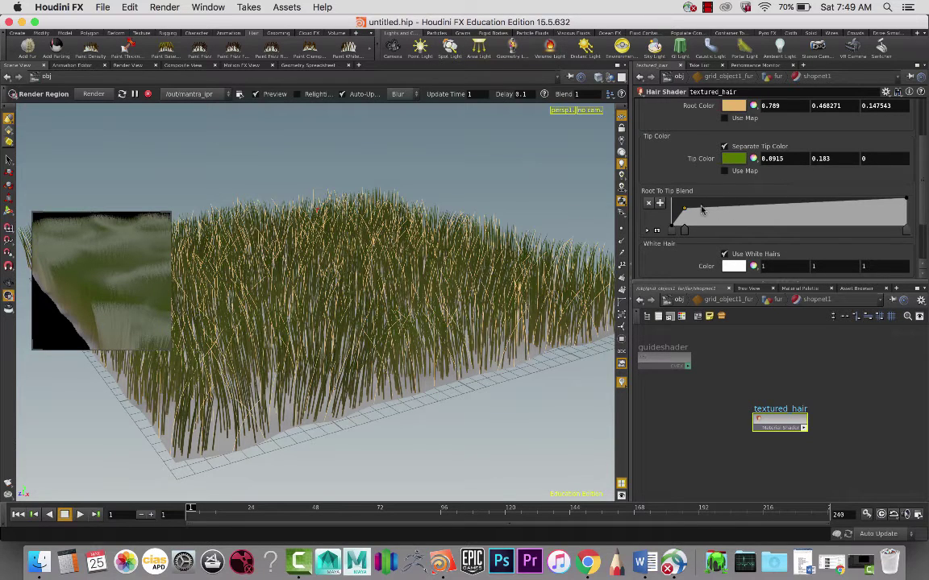
pyautogui.moveTo(684, 209); pyautogui.dragTo(699, 206)
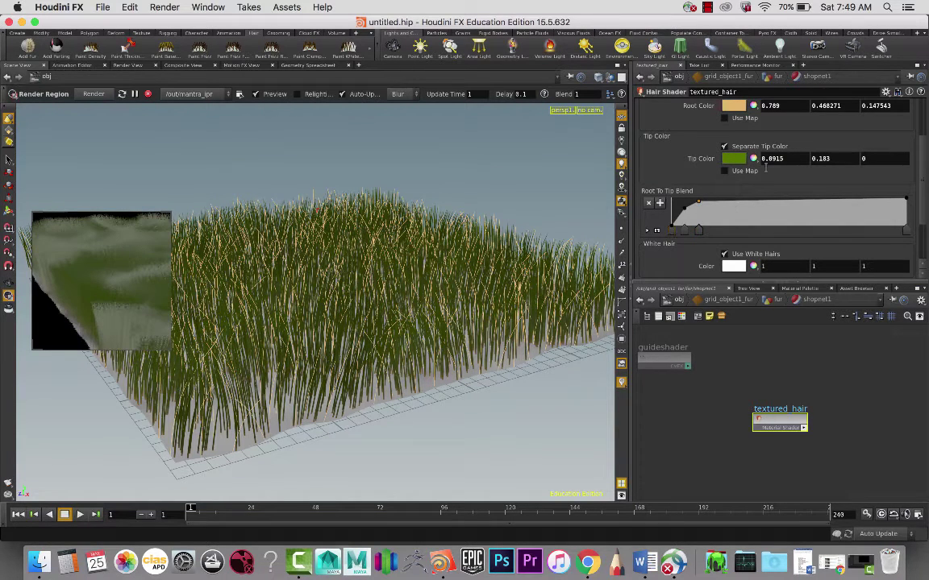
pyautogui.scroll(2, 765, 168)
# - Lower the hair Reflection intensity from 0.2 to about 0.063
pyautogui.scroll(2, 774, 153)
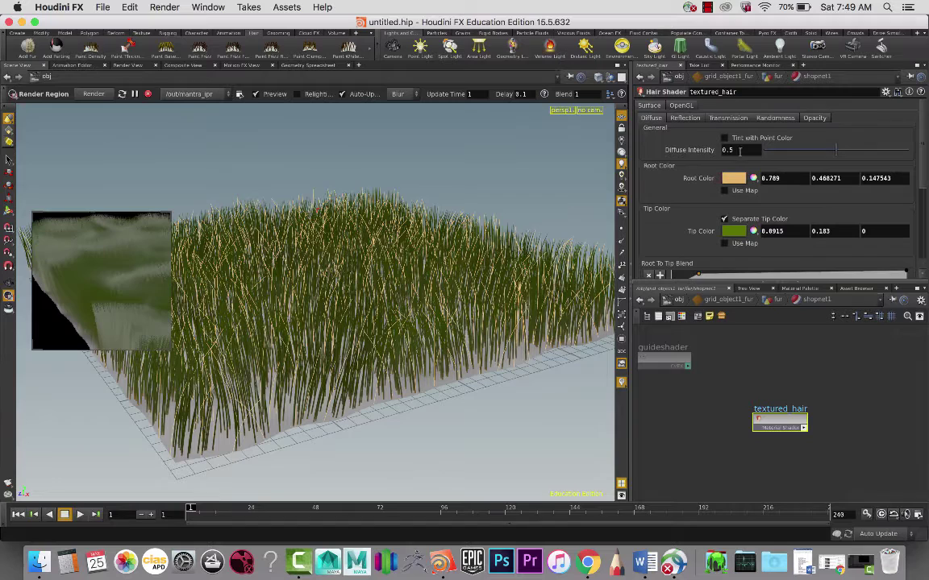
pyautogui.click(690, 118)
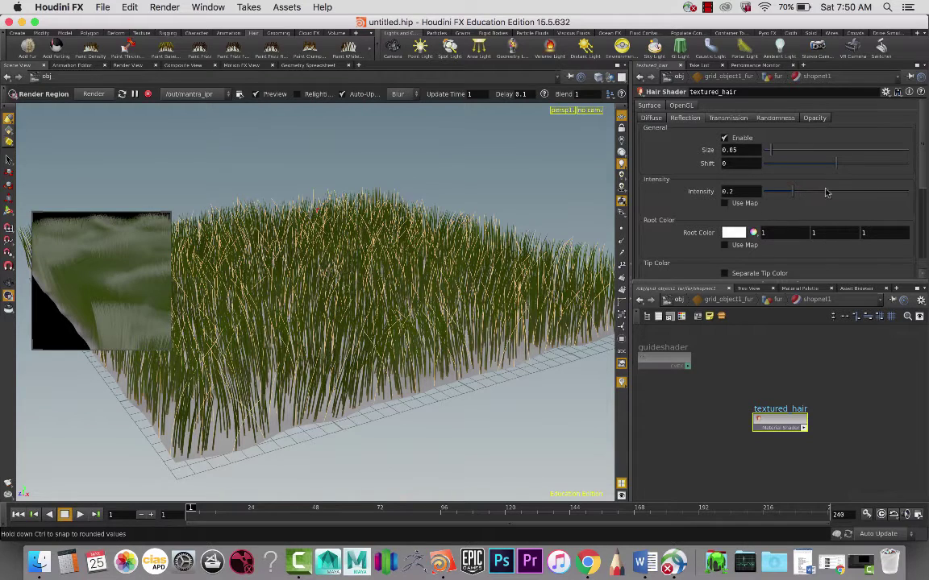
pyautogui.moveTo(789, 194); pyautogui.dragTo(771, 195)
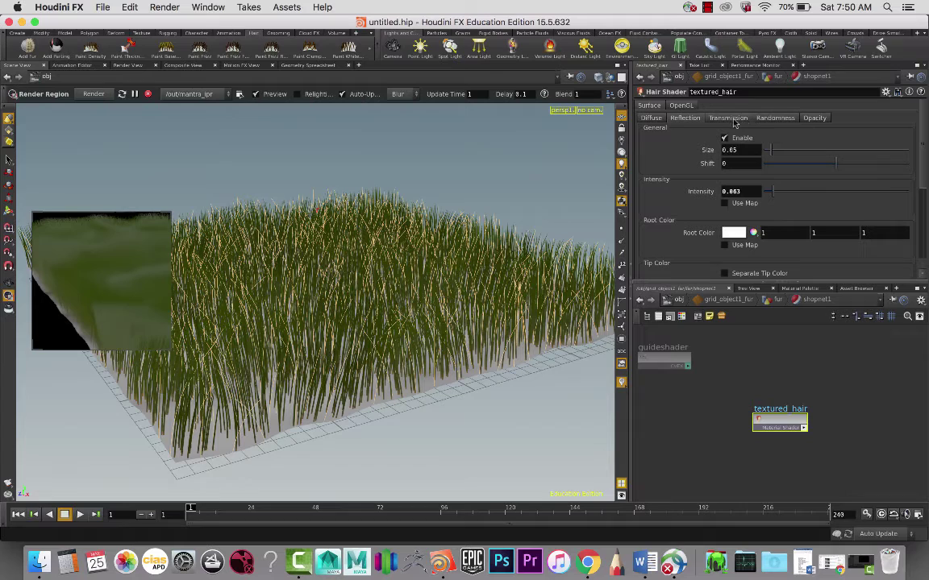
# - Add a near-white opacity ramp key at about 0.06, value 0.855, and enlarge the render region
pyautogui.click(813, 119)
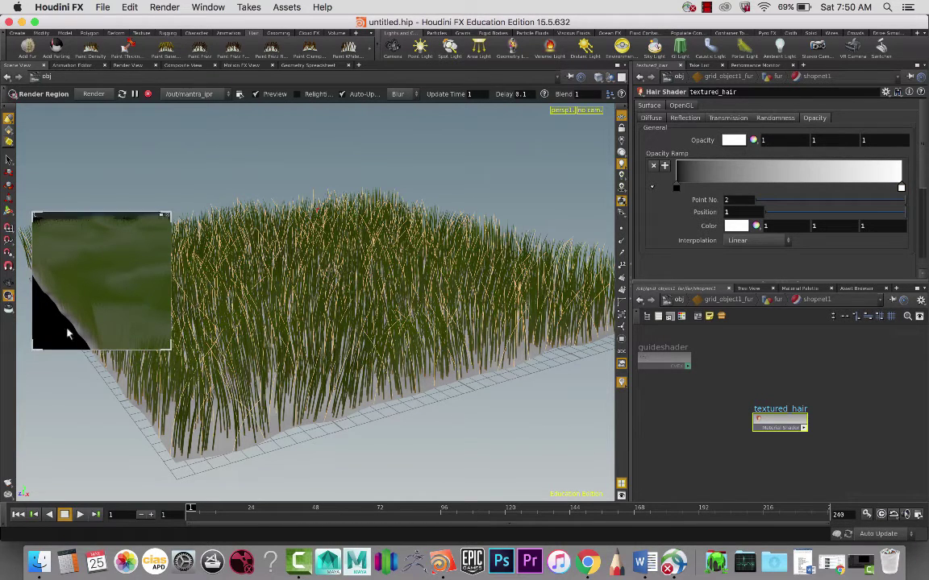
pyautogui.moveTo(110, 213); pyautogui.dragTo(120, 208)
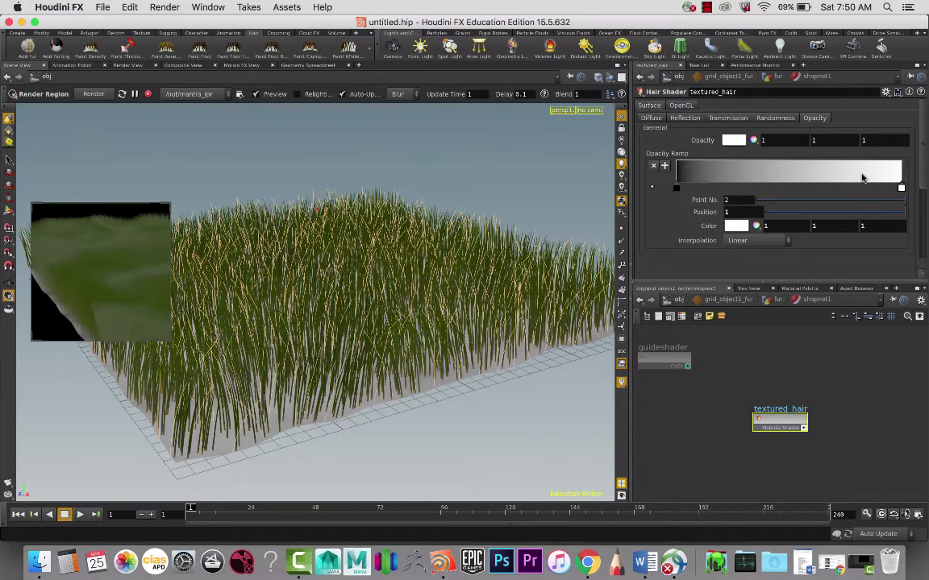
pyautogui.moveTo(873, 173); pyautogui.dragTo(689, 183)
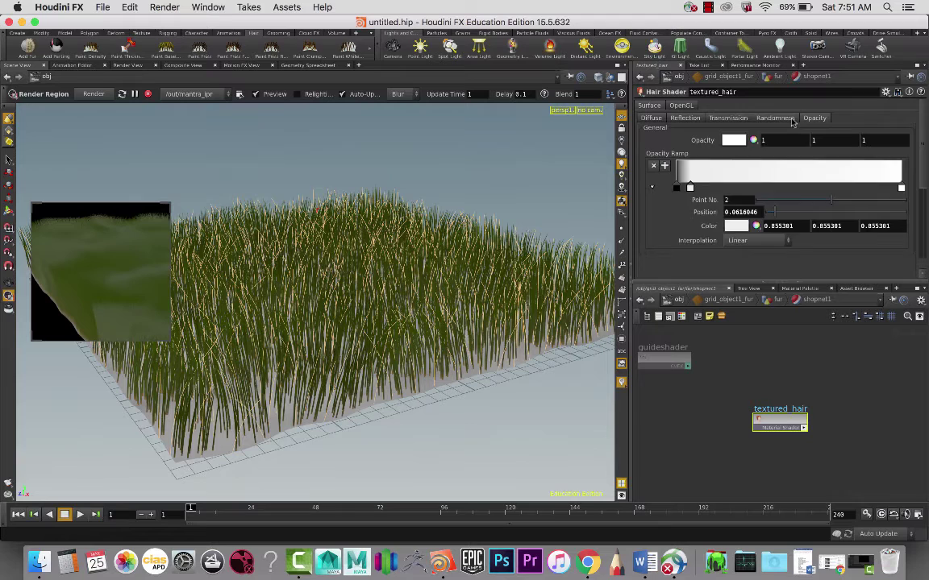
# - Enable Randomize for diffuse intensity, saturation and hue, with output range 0.5 to 1
pyautogui.click(791, 119)
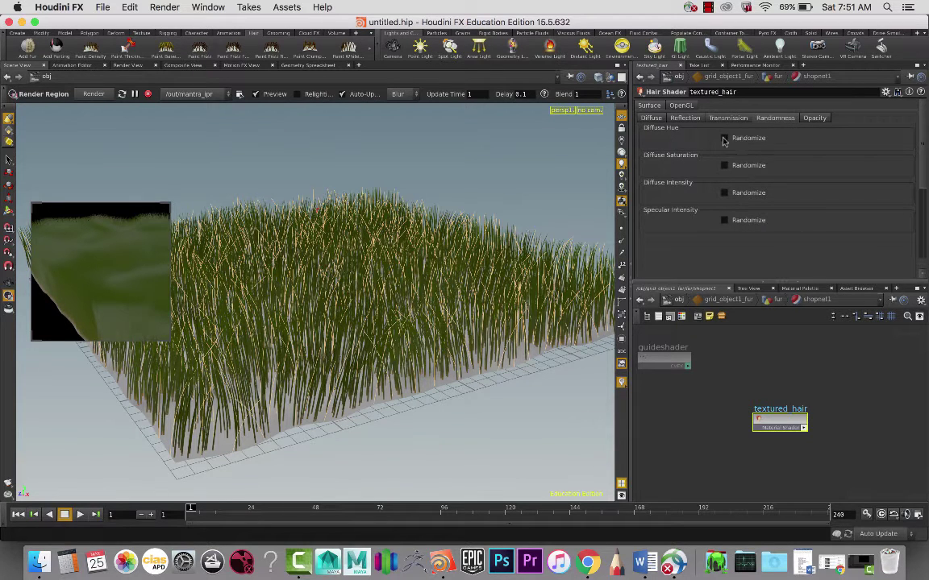
pyautogui.click(724, 193)
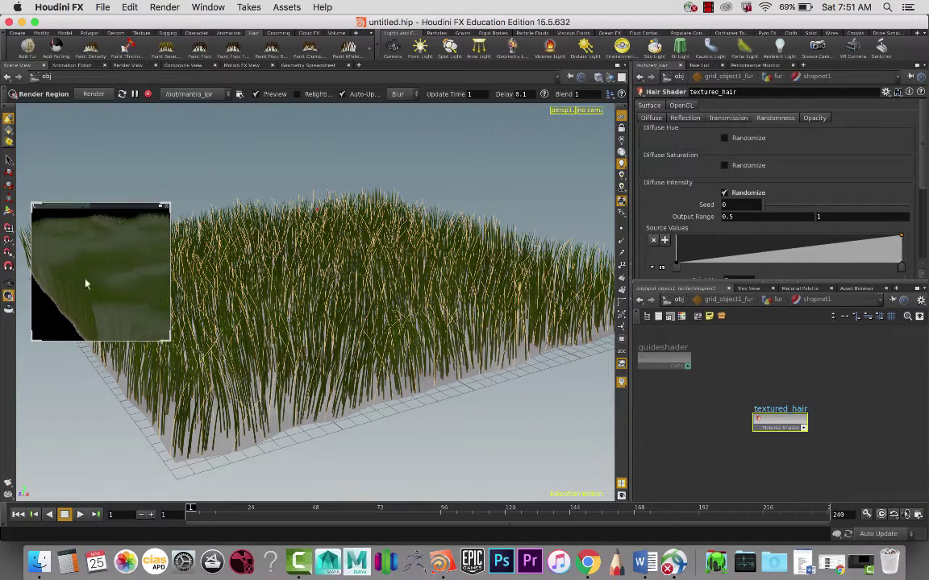
pyautogui.click(723, 166)
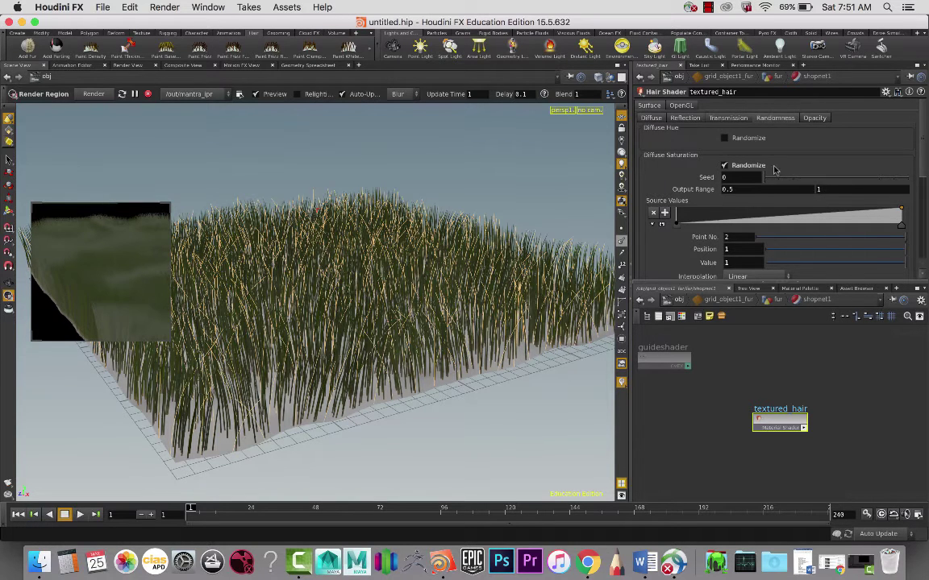
pyautogui.click(724, 138)
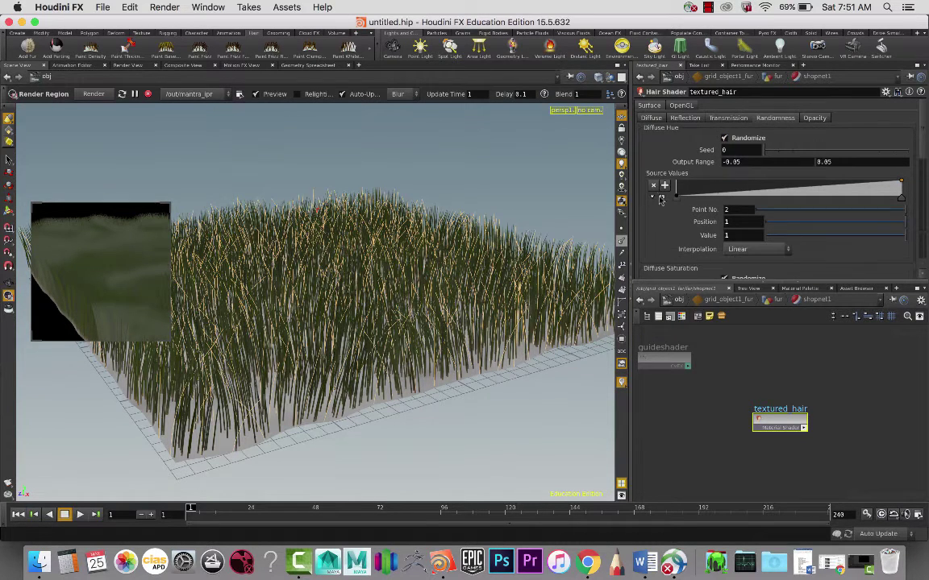
pyautogui.scroll(-2, 726, 208)
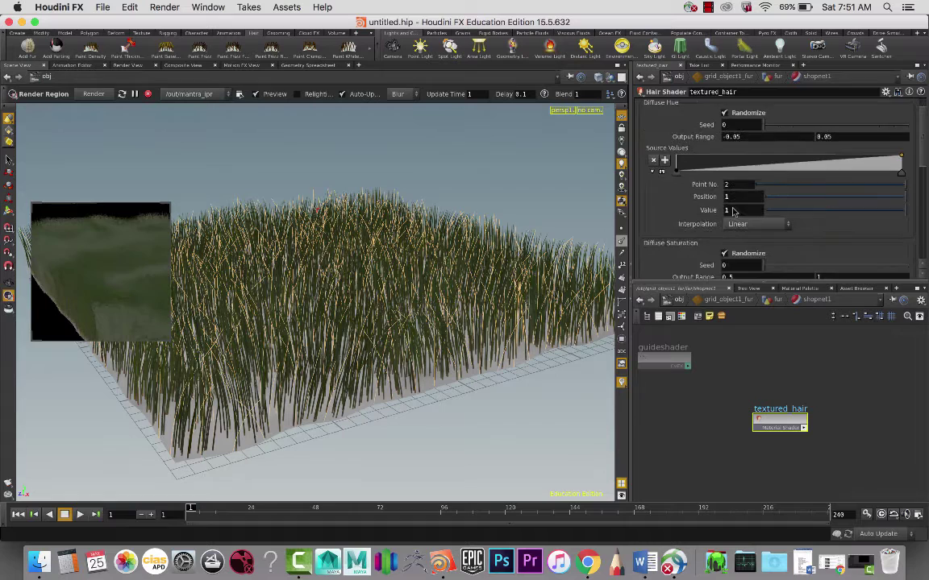
pyautogui.scroll(-3, 735, 213)
pyautogui.scroll(-2, 735, 214)
pyautogui.scroll(-3, 735, 215)
pyautogui.scroll(-3, 734, 216)
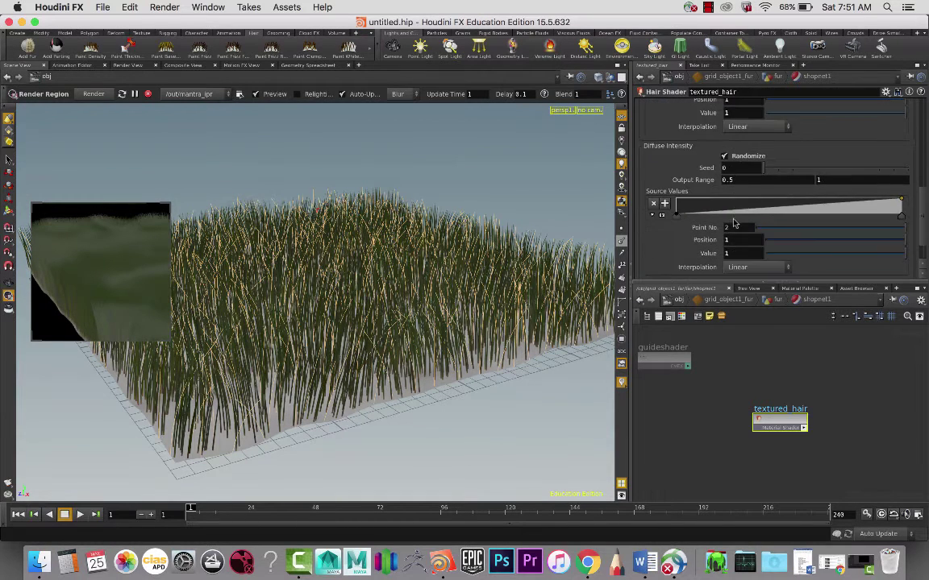
pyautogui.scroll(-2, 733, 218)
pyautogui.scroll(-5, 728, 266)
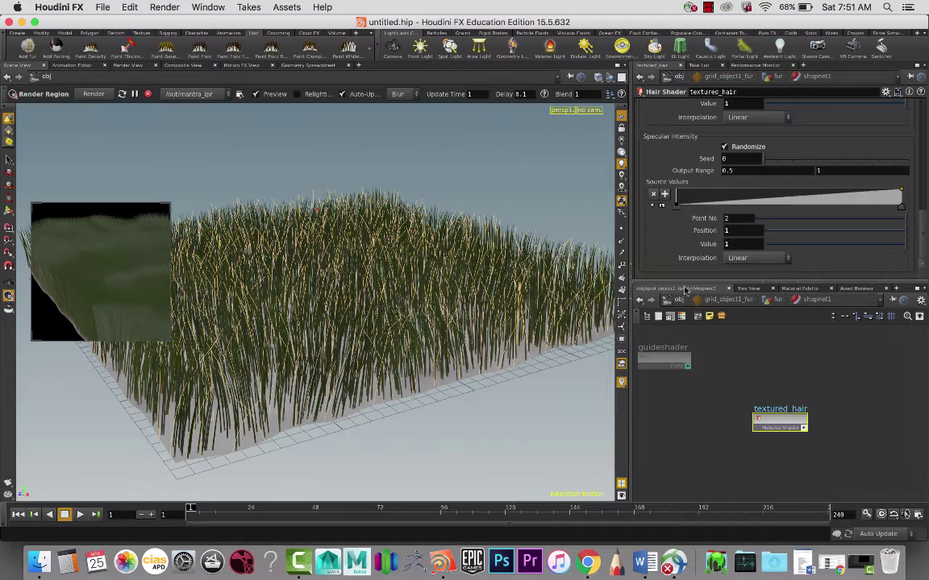
# - At /obj, set grid_object1_fur's strand Length to about 0.31
pyautogui.click(677, 302)
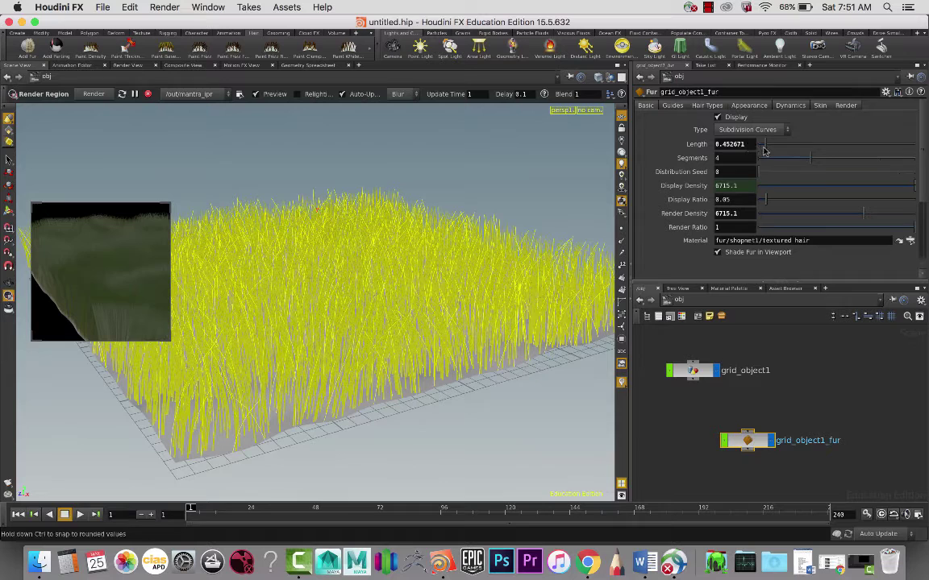
pyautogui.moveTo(767, 147); pyautogui.dragTo(810, 147)
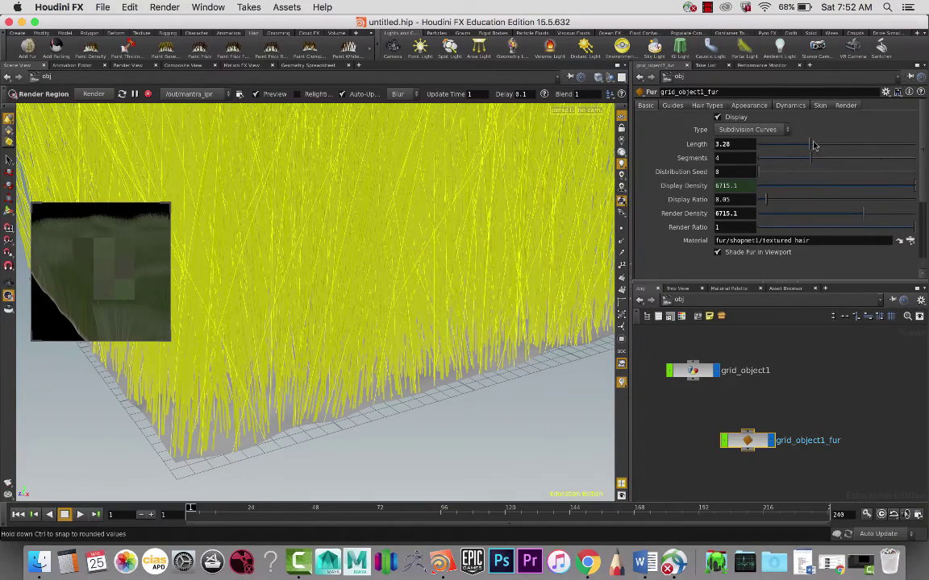
pyautogui.moveTo(812, 145); pyautogui.dragTo(764, 151)
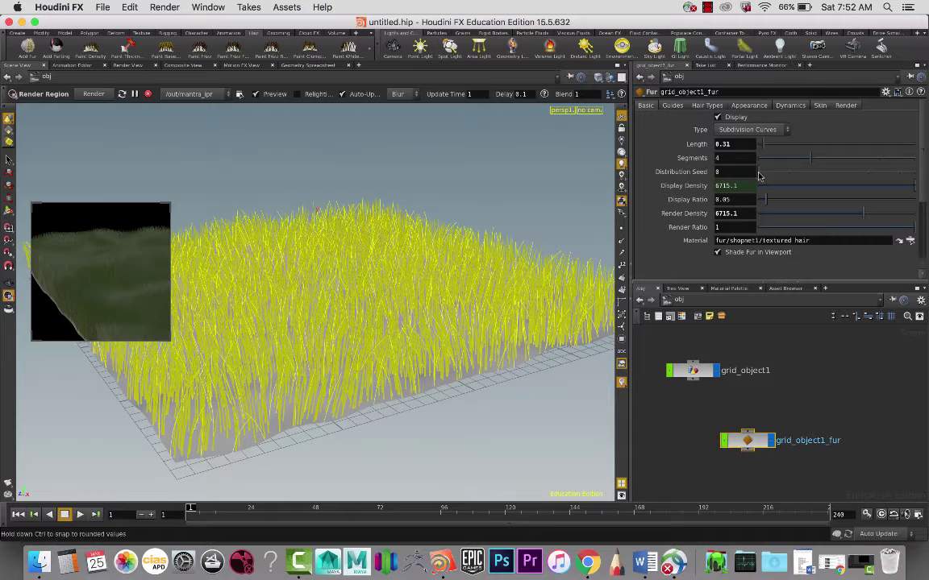
# - Set the fur distribution seed to 2 and lower display and render density to about 680
pyautogui.moveTo(758, 176); pyautogui.dragTo(787, 177)
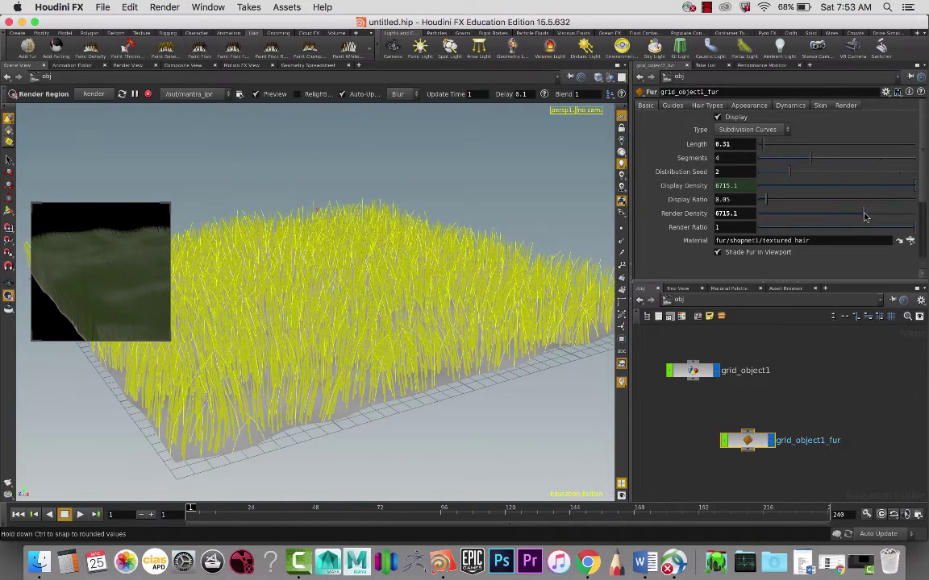
pyautogui.moveTo(864, 216); pyautogui.dragTo(773, 229)
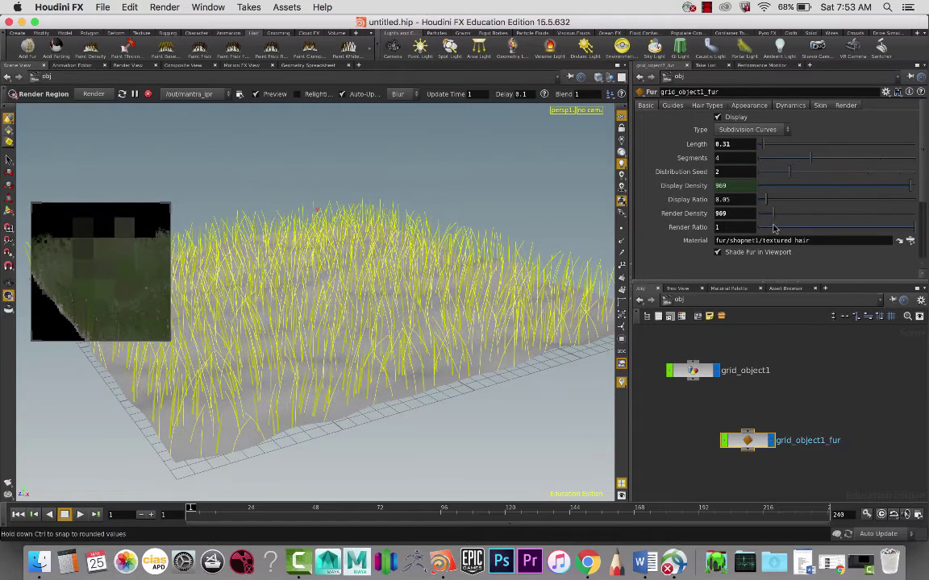
pyautogui.moveTo(773, 229); pyautogui.dragTo(776, 229)
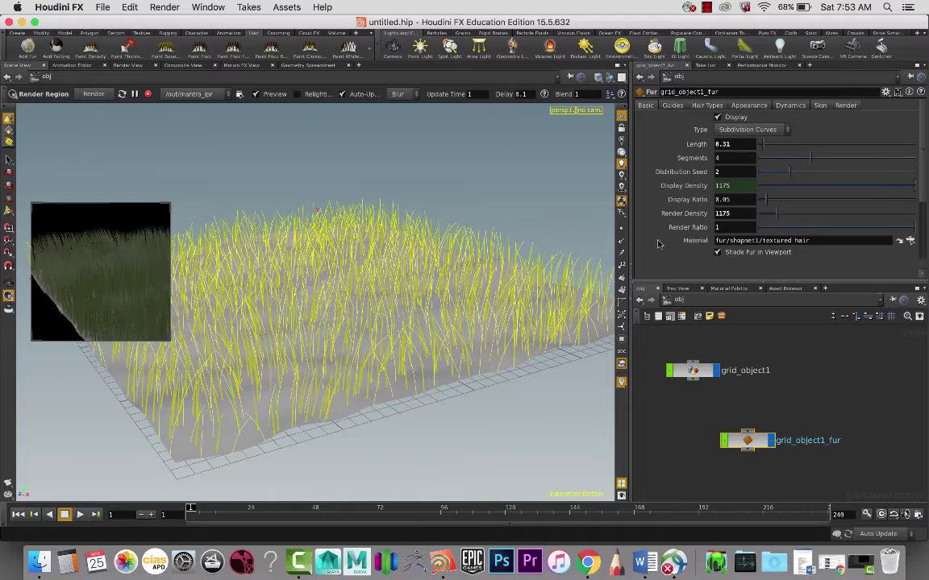
pyautogui.moveTo(776, 214); pyautogui.dragTo(773, 219)
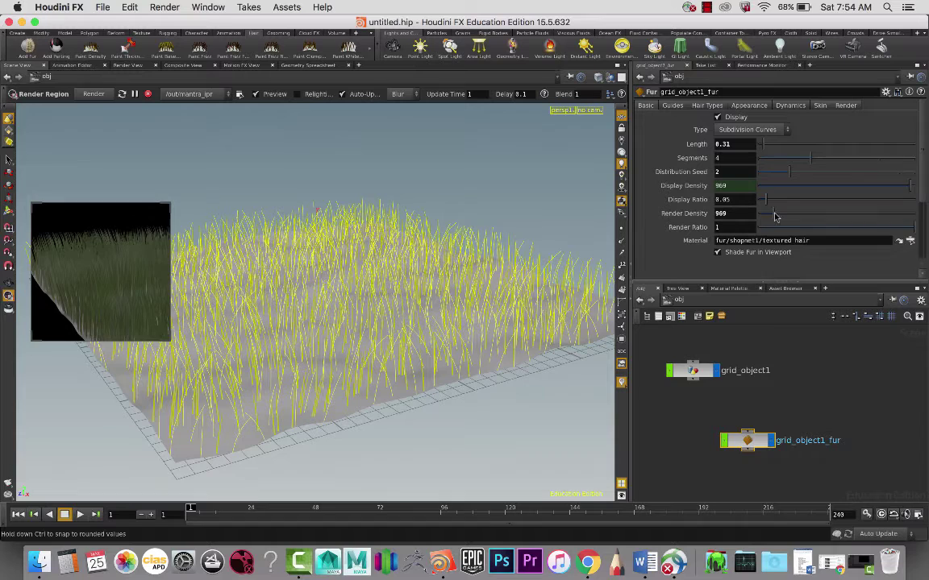
pyautogui.moveTo(774, 216); pyautogui.dragTo(770, 216)
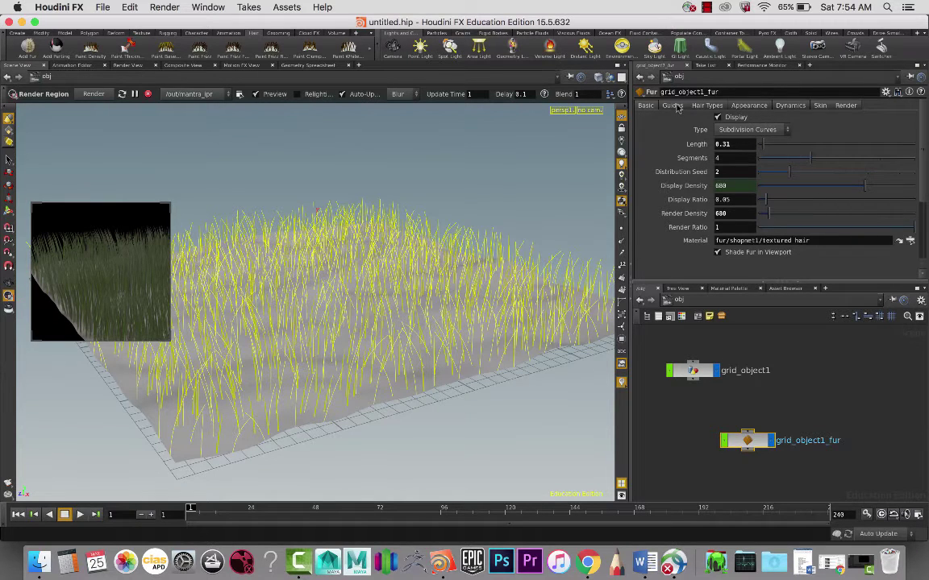
# - Turn off the full fur's viewport Display on the Basic tab
pyautogui.click(674, 106)
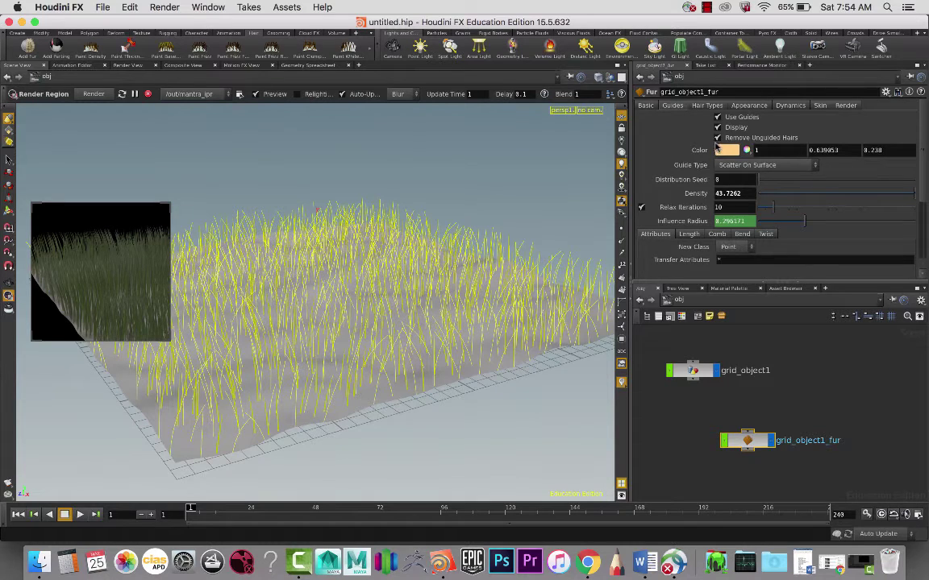
pyautogui.click(648, 107)
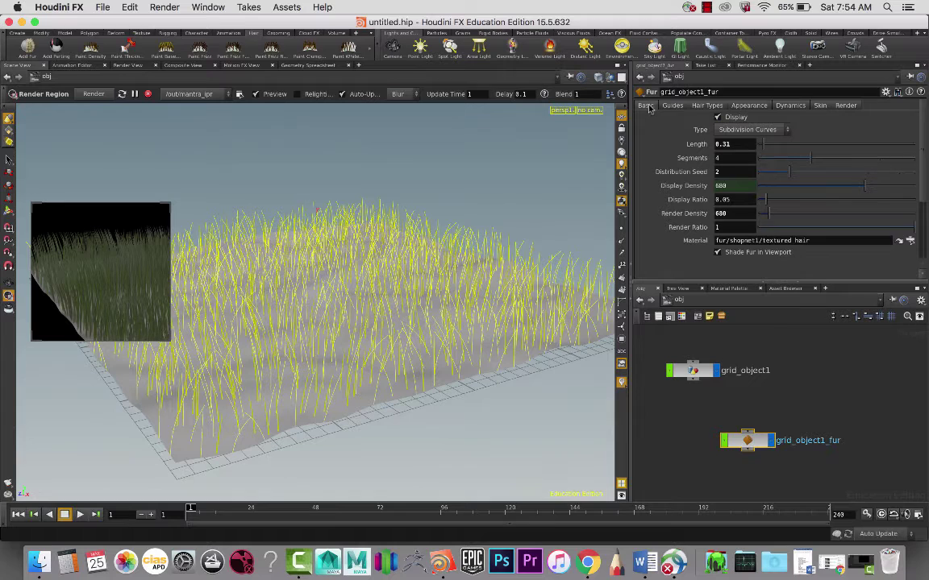
pyautogui.click(717, 117)
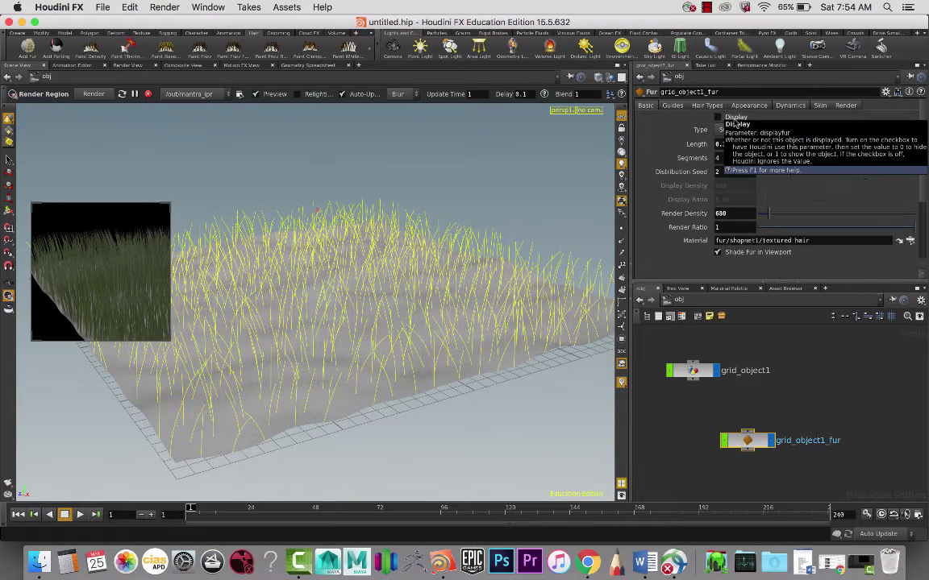
pyautogui.click(717, 117)
pyautogui.click(736, 120)
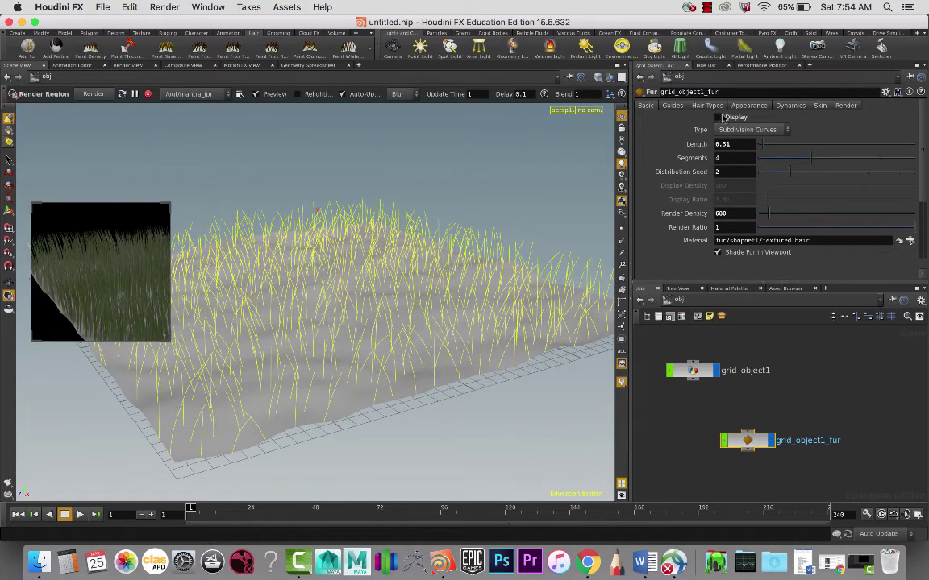
pyautogui.click(718, 118)
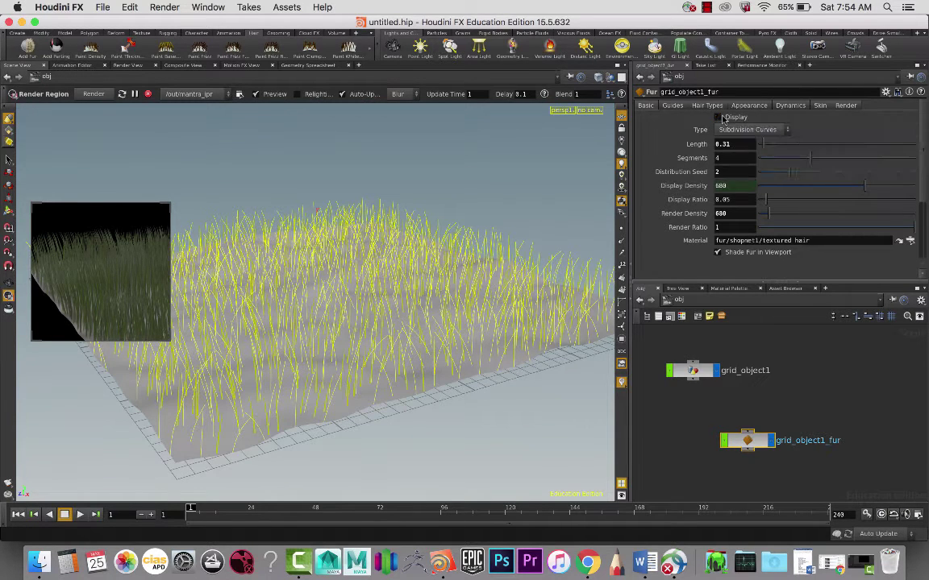
pyautogui.click(718, 117)
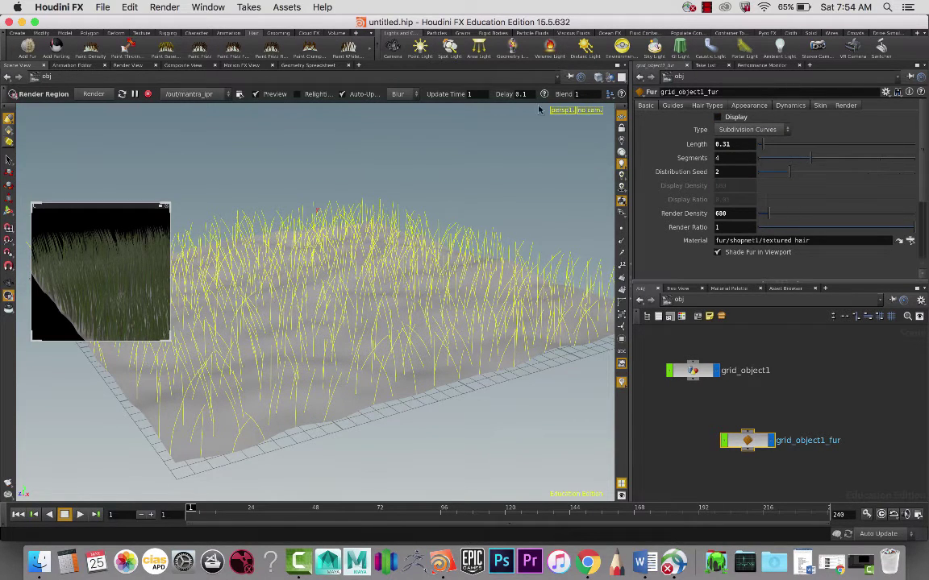
# - Show the guide hairs and set guide density from 43.7 to 10
pyautogui.click(672, 105)
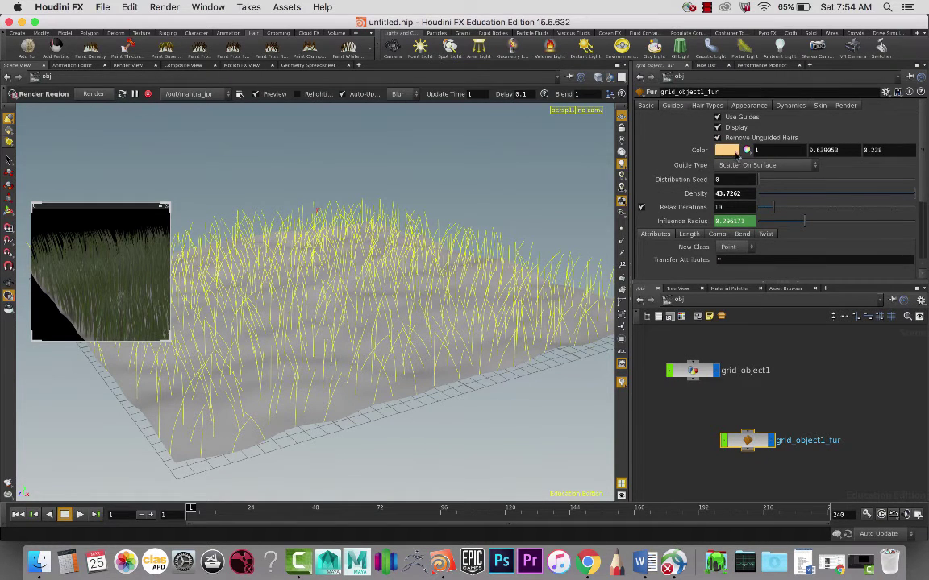
pyautogui.click(734, 131)
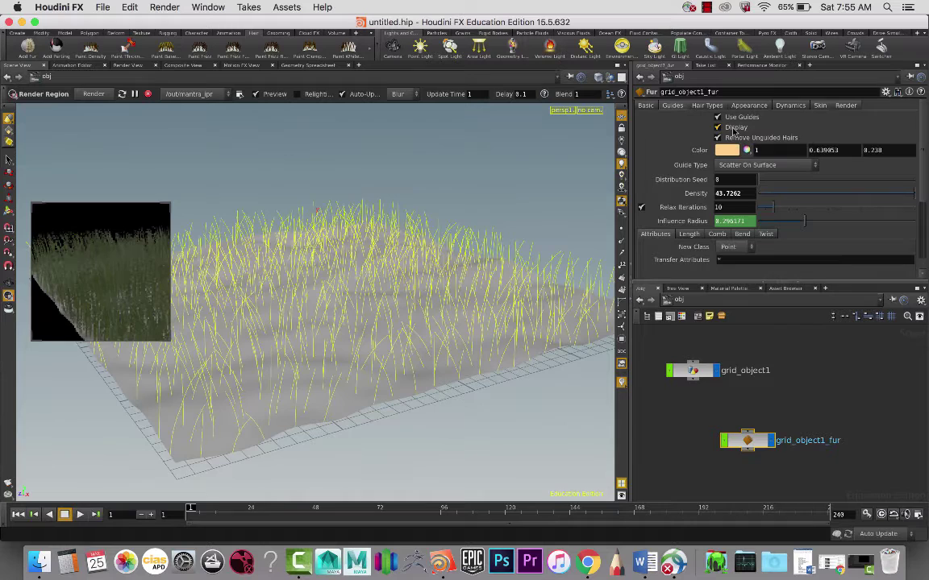
pyautogui.click(734, 130)
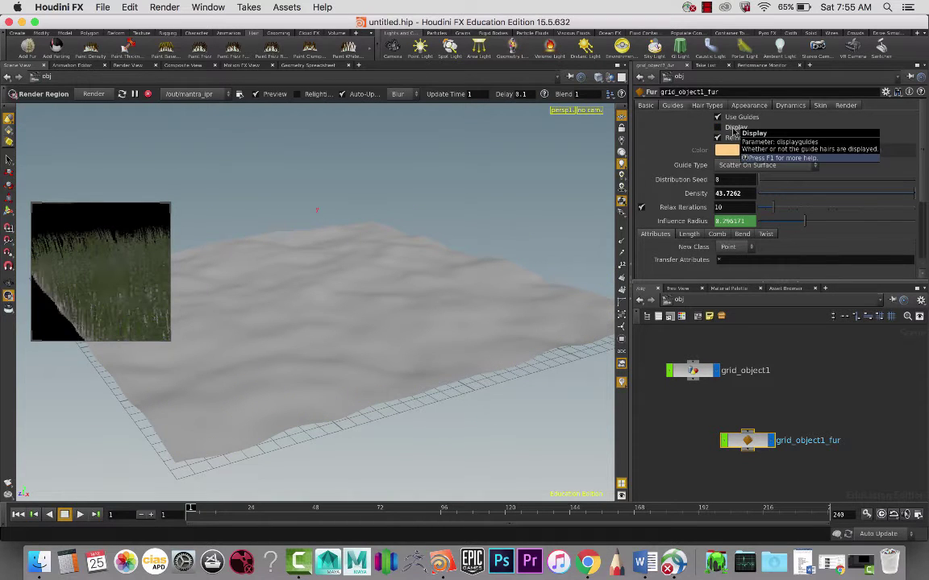
pyautogui.click(735, 130)
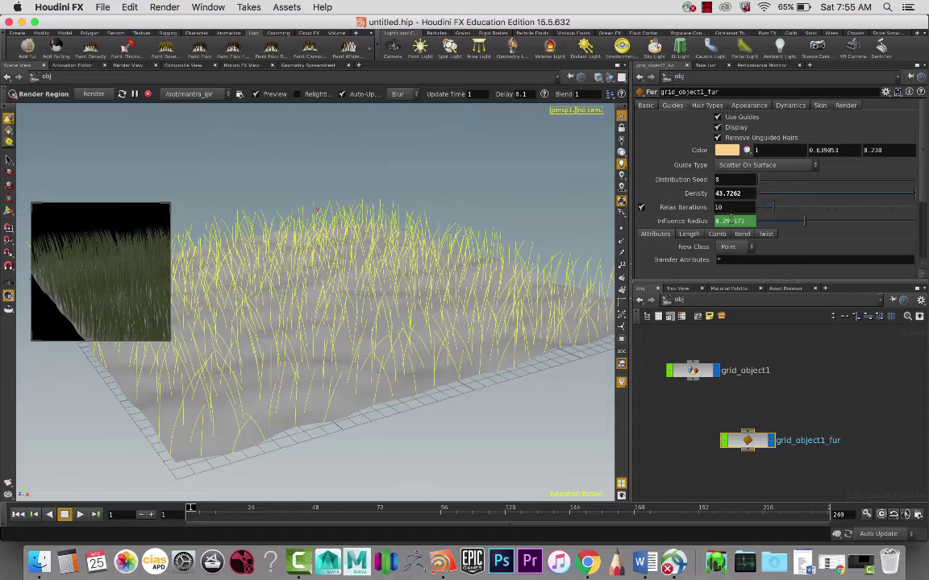
pyautogui.scroll(-2, 747, 206)
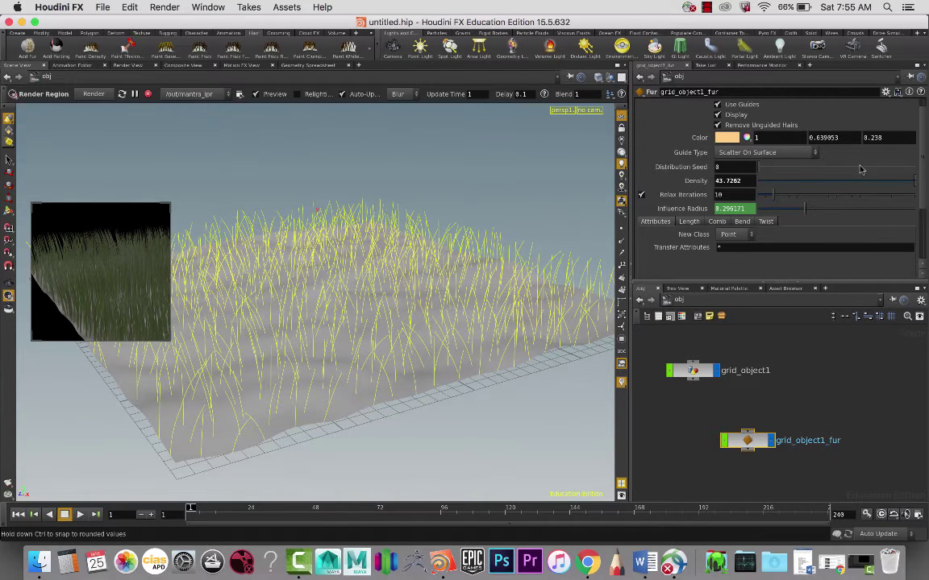
pyautogui.moveTo(915, 186); pyautogui.dragTo(879, 188)
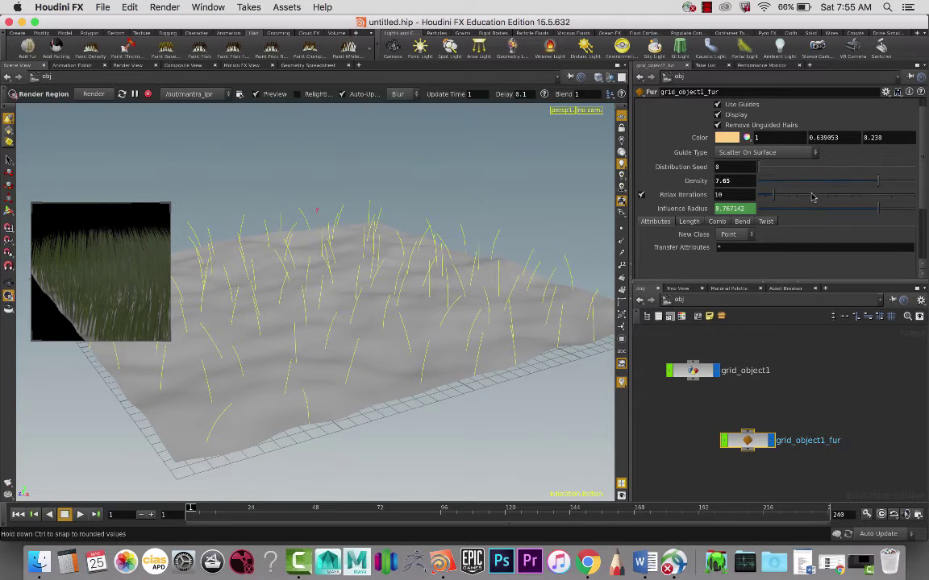
pyautogui.moveTo(883, 187); pyautogui.dragTo(800, 185)
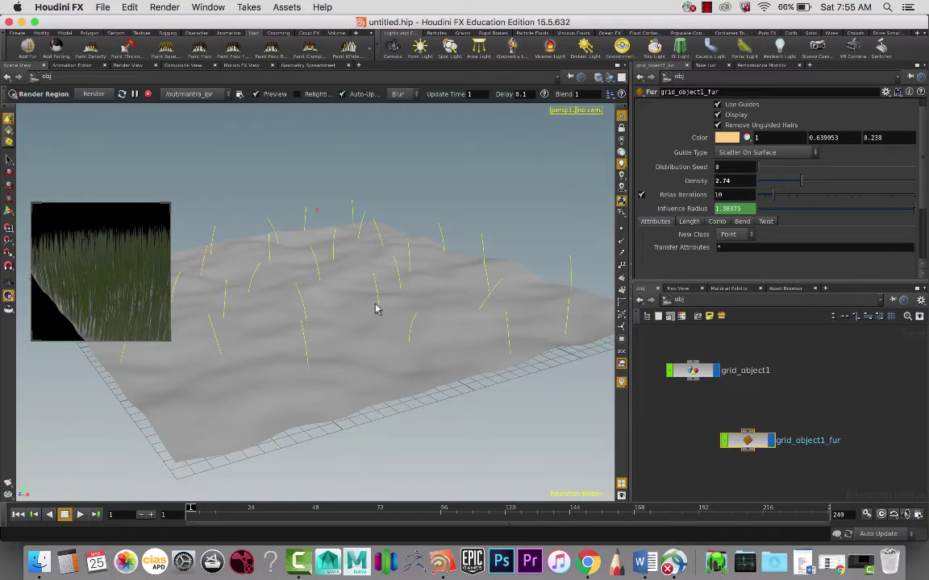
pyautogui.moveTo(809, 181); pyautogui.dragTo(914, 181)
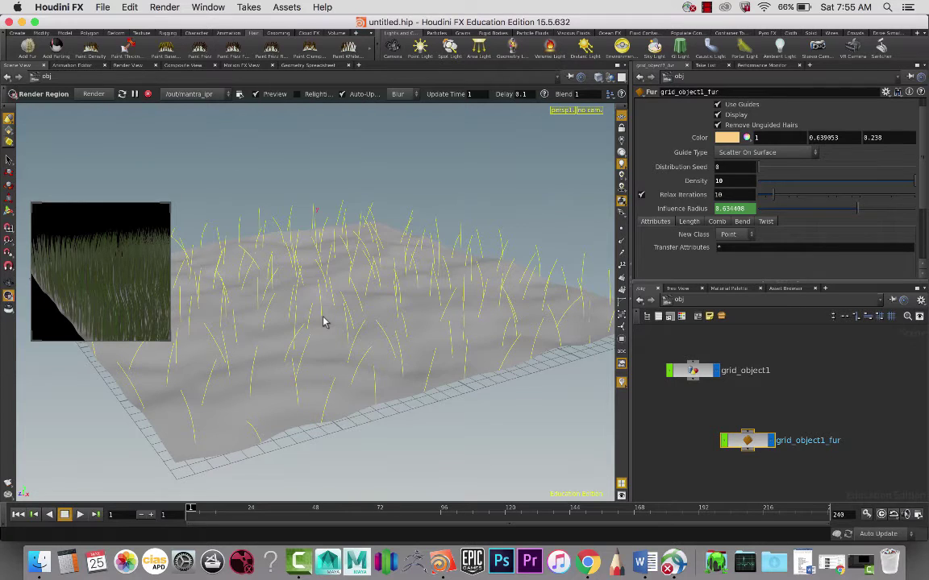
# - Raise the guides' Comb Noise from 0.2 to about 0.455
pyautogui.click(717, 223)
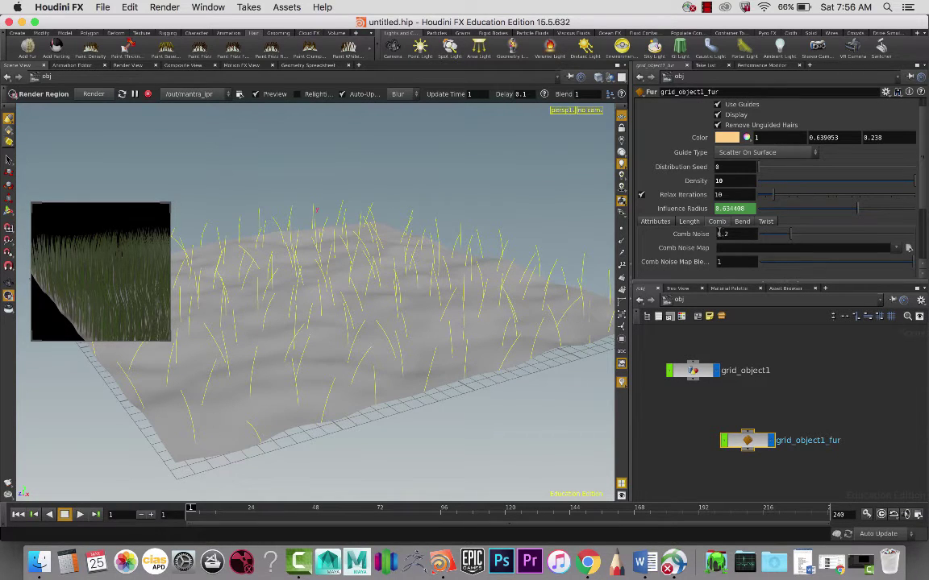
pyautogui.moveTo(790, 237); pyautogui.dragTo(830, 236)
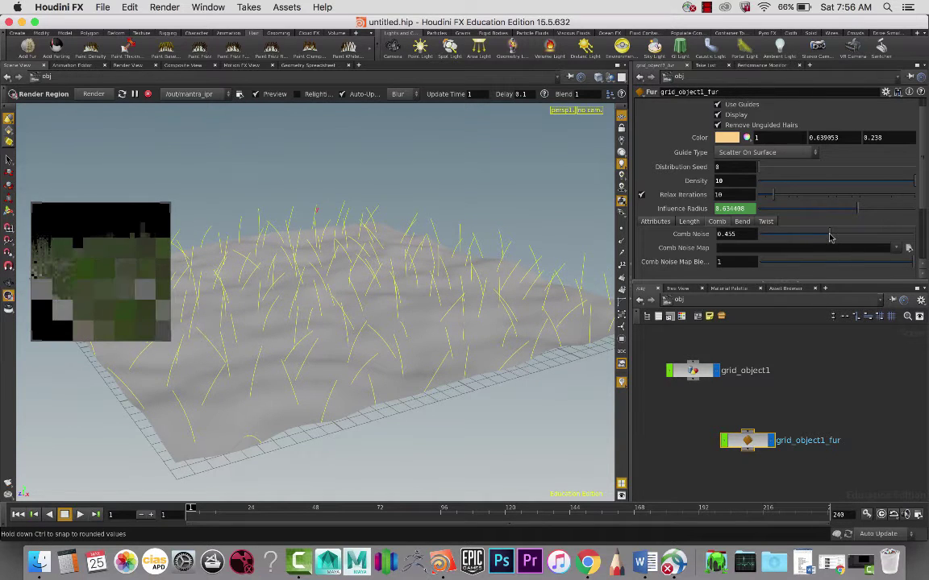
# - Increase the guides' bend amount and bend noise
pyautogui.click(742, 223)
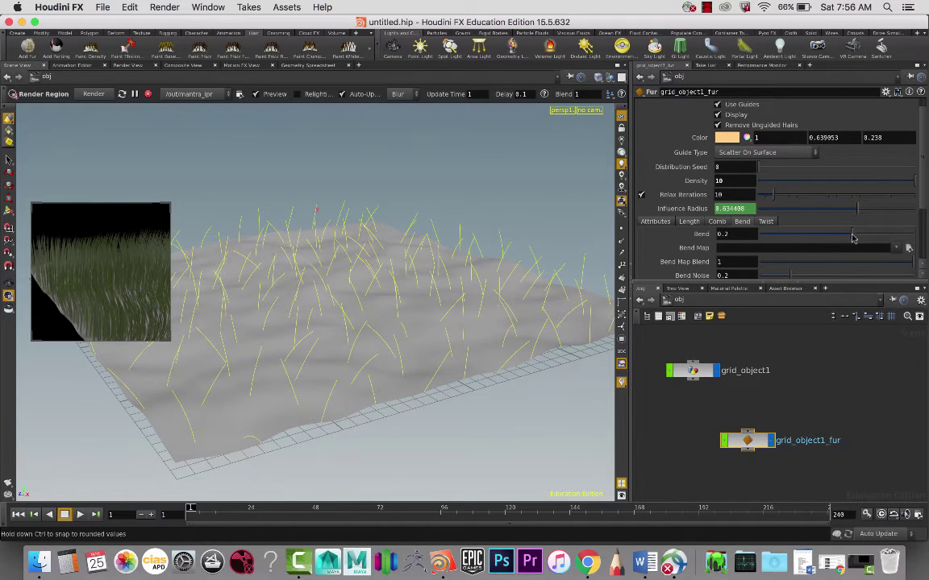
pyautogui.moveTo(853, 237); pyautogui.dragTo(887, 236)
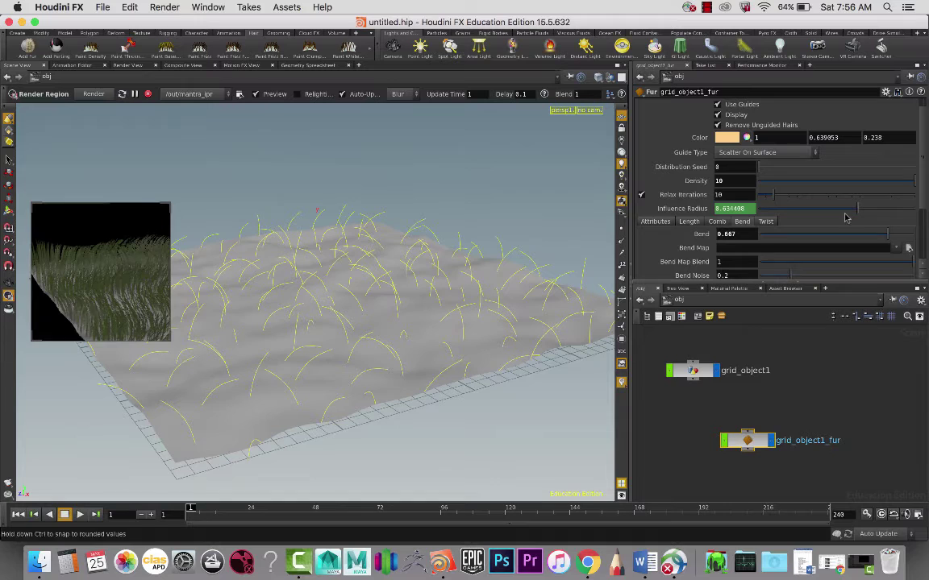
pyautogui.scroll(-2, 848, 228)
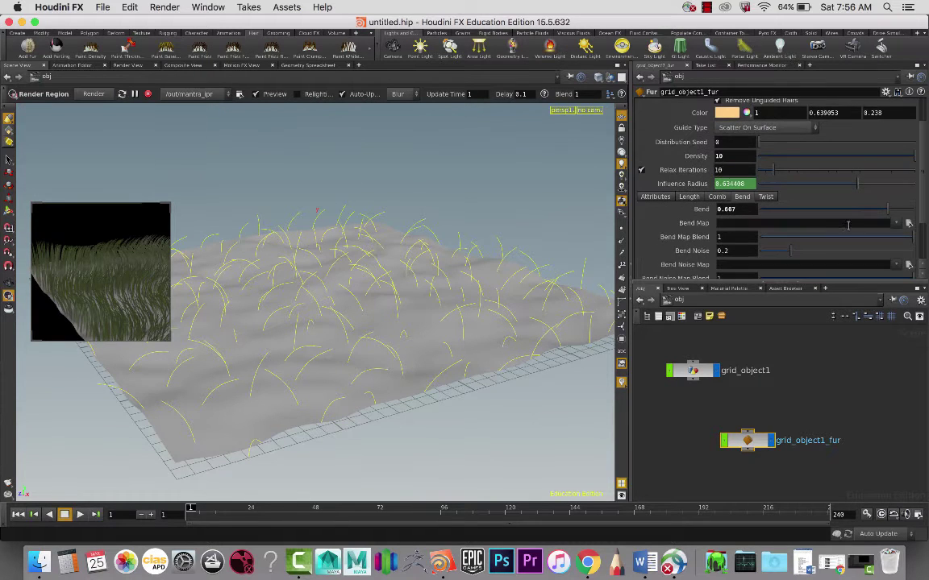
pyautogui.scroll(-1, 844, 230)
pyautogui.moveTo(790, 238); pyautogui.dragTo(834, 242)
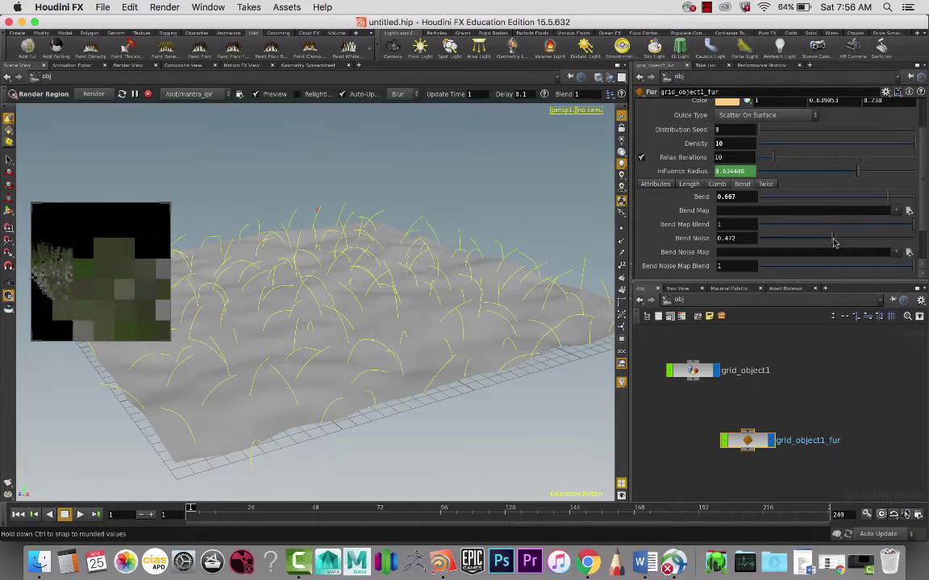
# - Raise the guide Twist from 0.2 to about 0.634
pyautogui.click(766, 185)
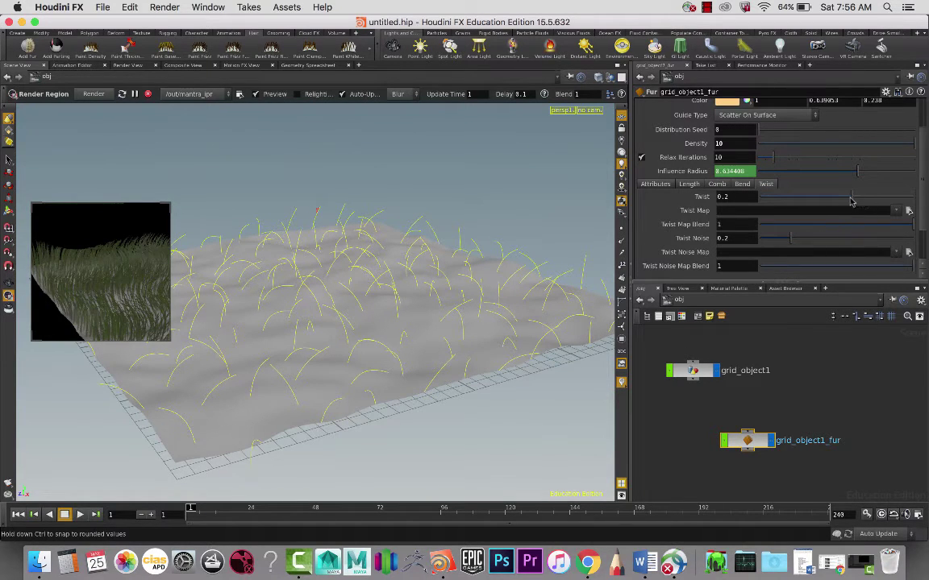
pyautogui.moveTo(850, 200); pyautogui.dragTo(885, 198)
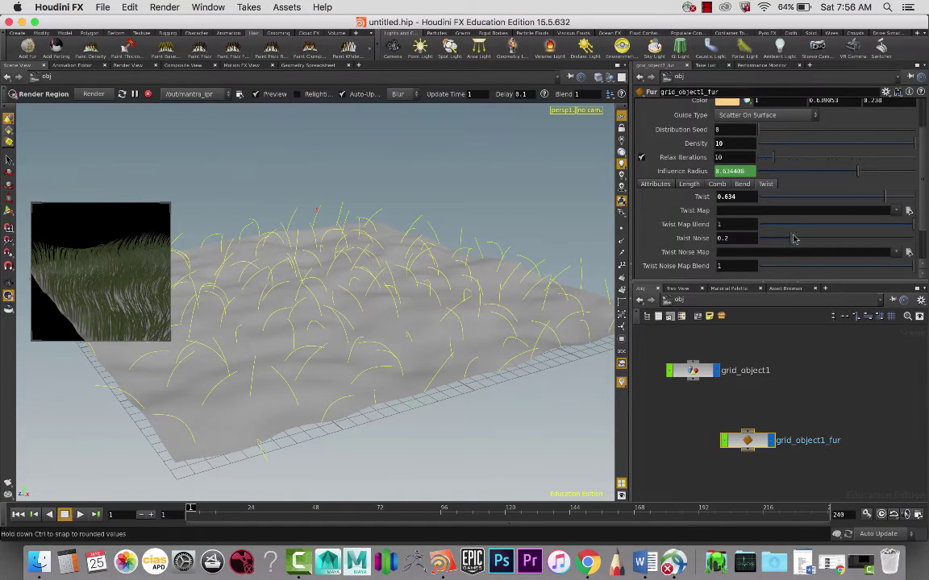
pyautogui.scroll(3, 792, 226)
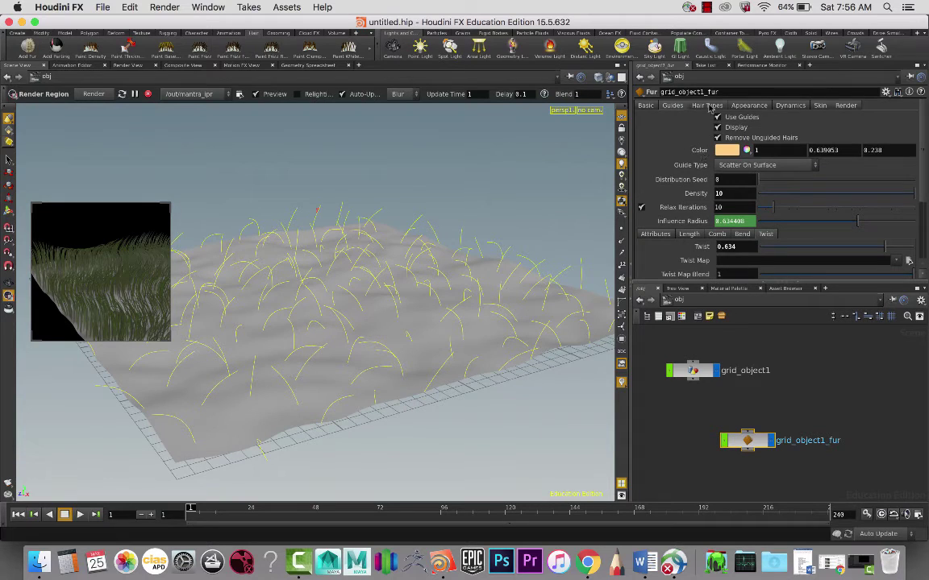
# - Set Randomize Length under Appearance > Length & Density to about 0.728
pyautogui.click(755, 107)
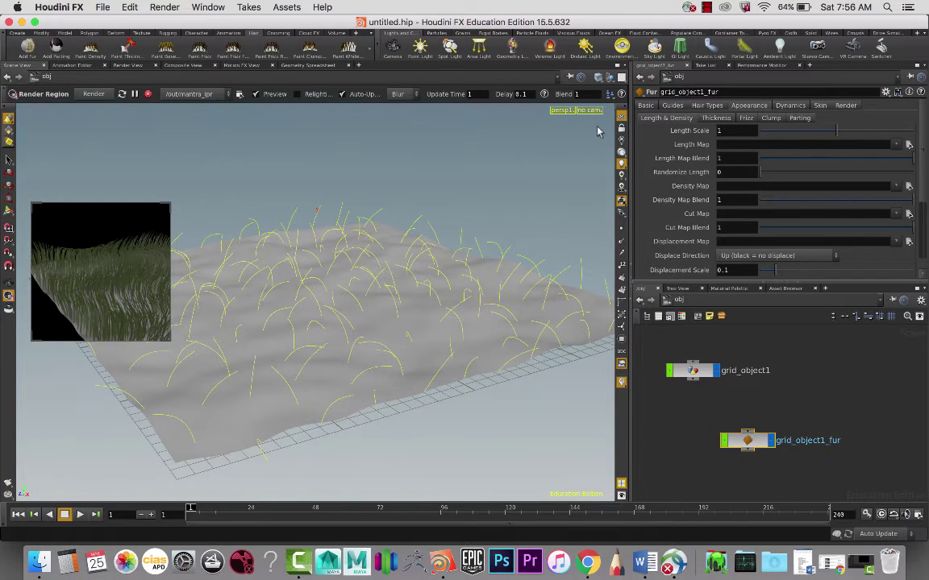
pyautogui.click(647, 107)
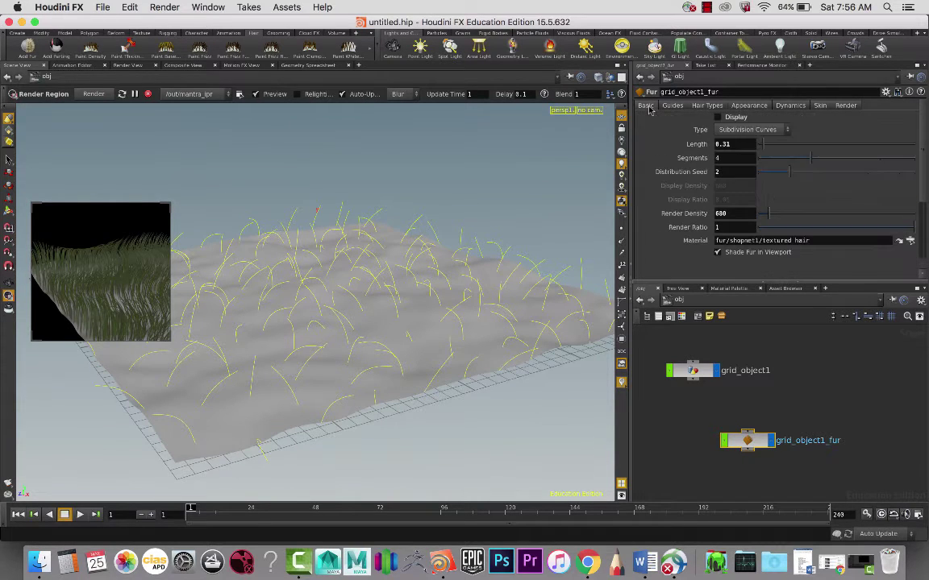
pyautogui.click(749, 106)
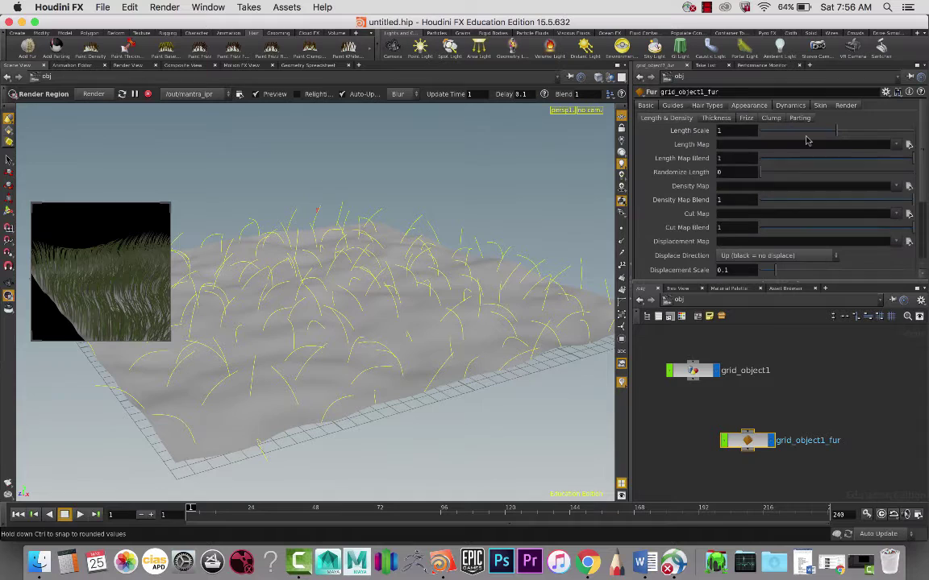
pyautogui.click(648, 107)
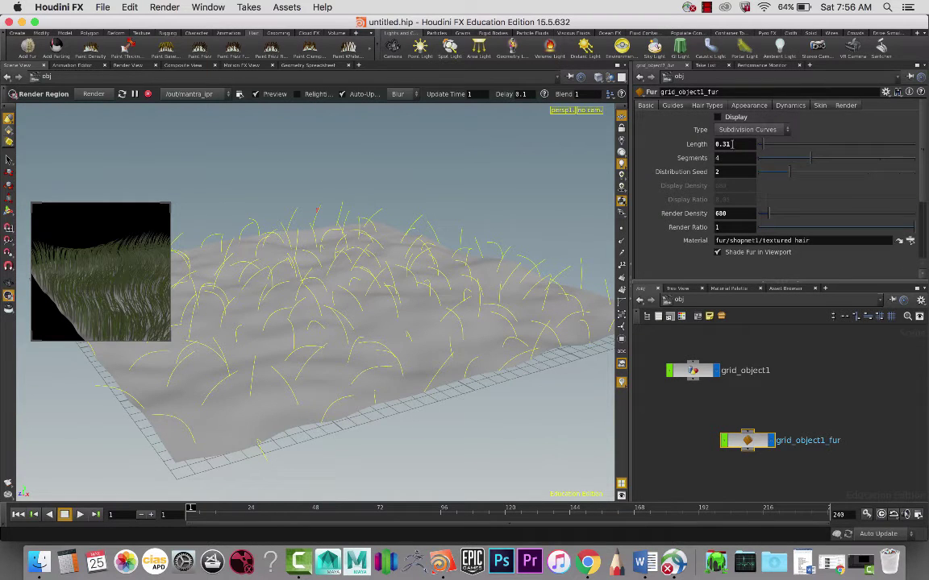
pyautogui.click(754, 105)
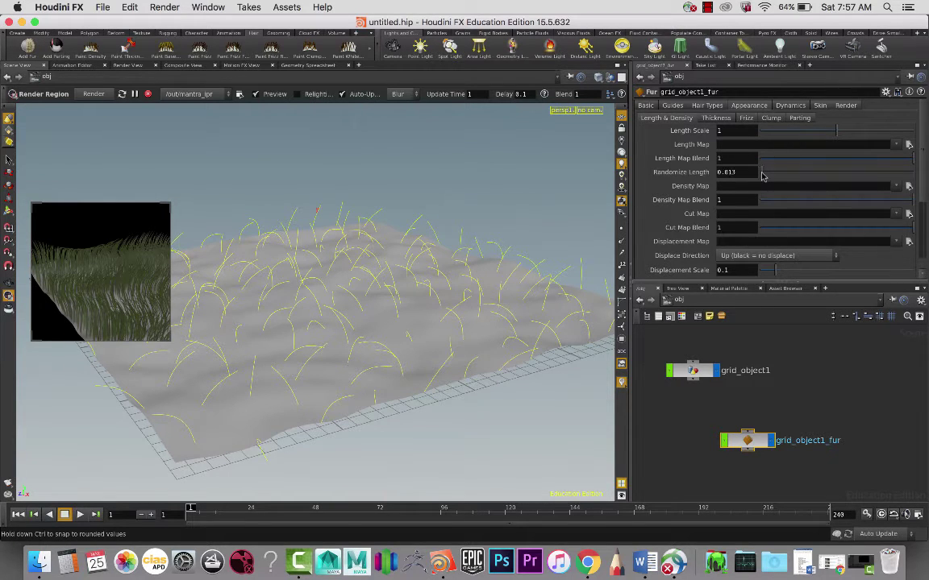
pyautogui.moveTo(761, 176); pyautogui.dragTo(788, 174)
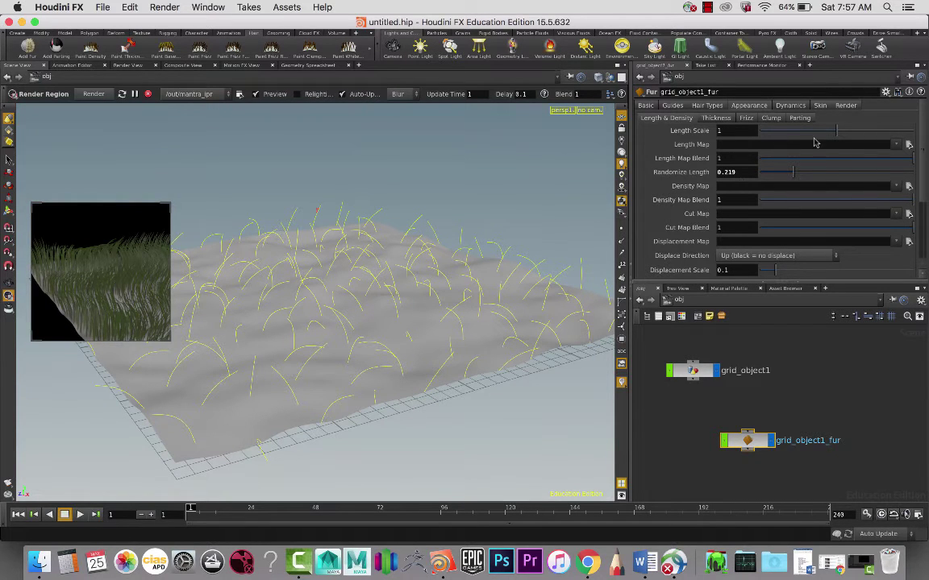
pyautogui.moveTo(793, 175); pyautogui.dragTo(863, 175)
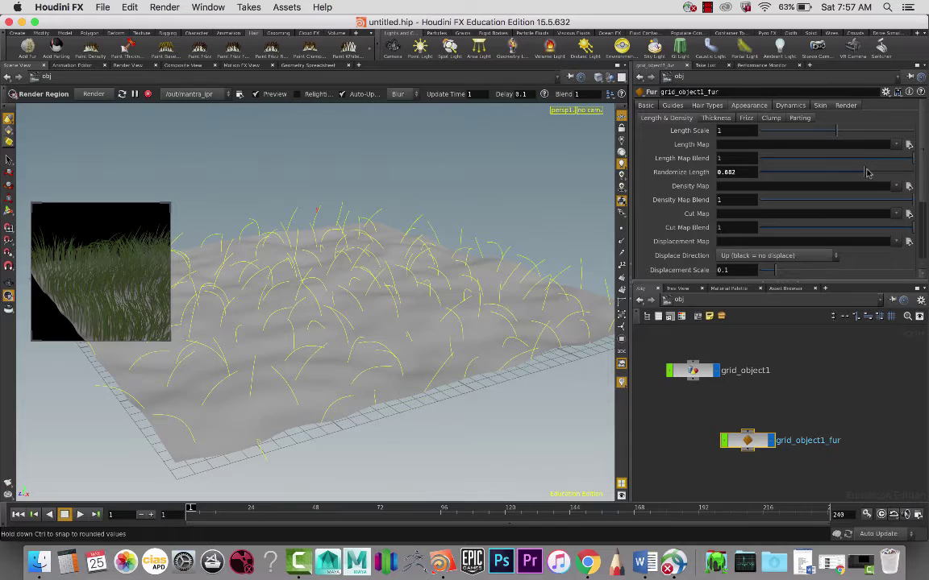
pyautogui.moveTo(867, 174); pyautogui.dragTo(871, 174)
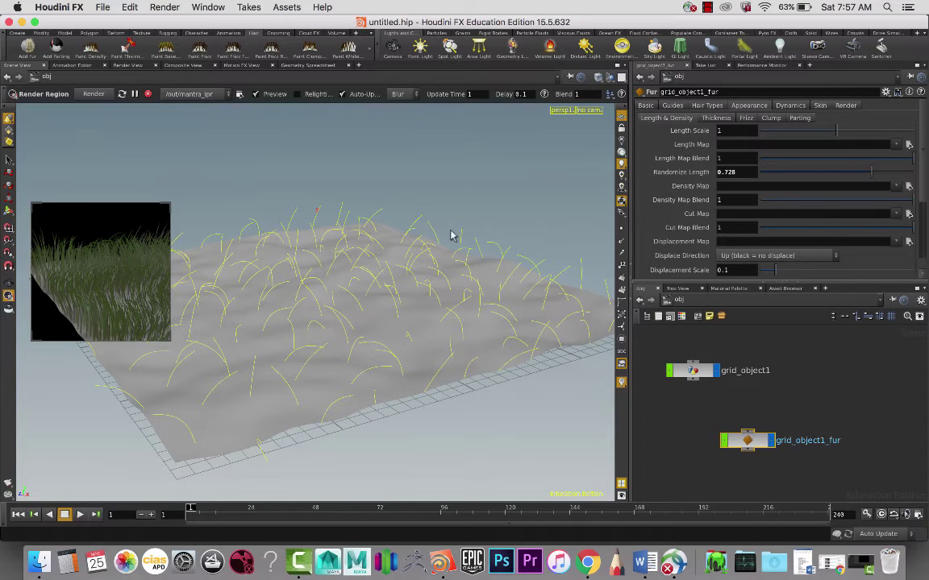
pyautogui.scroll(-1, 741, 206)
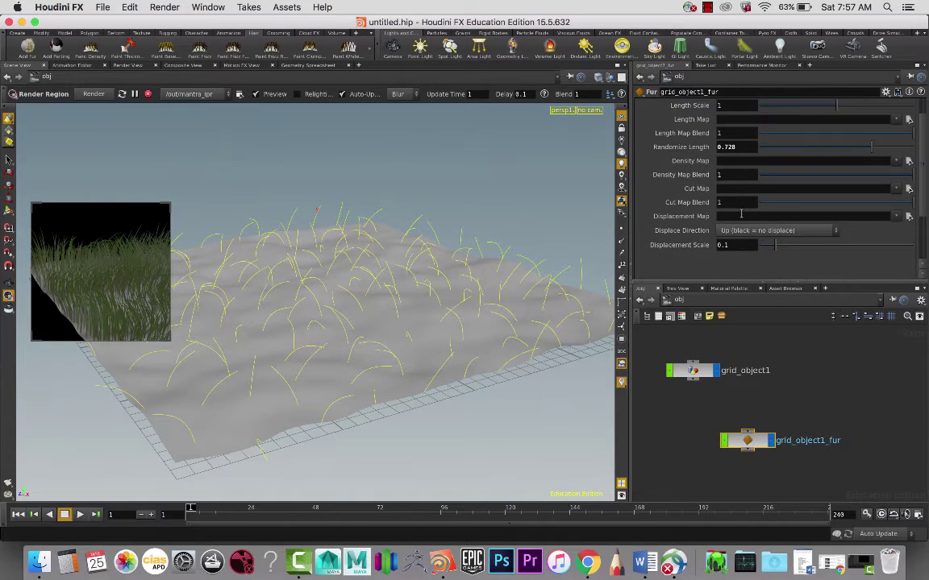
pyautogui.scroll(1, 718, 227)
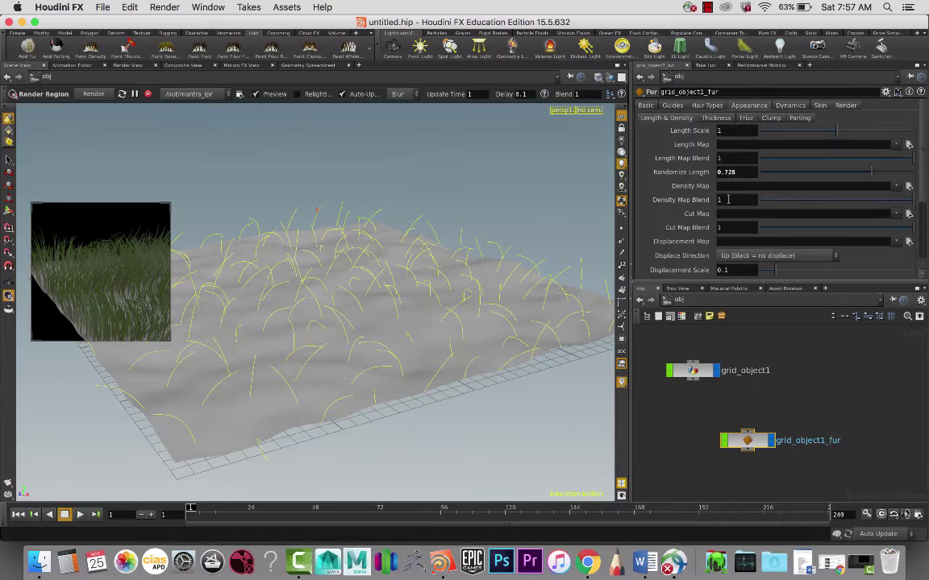
# - Test the thickness ramp end value at 0.126 and 0.273, then reset it to 0
pyautogui.click(717, 118)
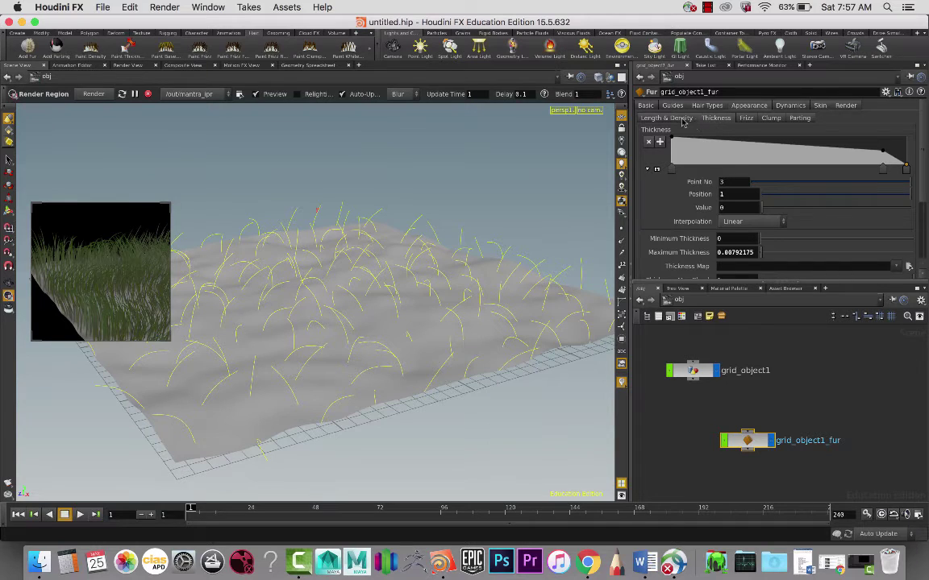
pyautogui.click(682, 119)
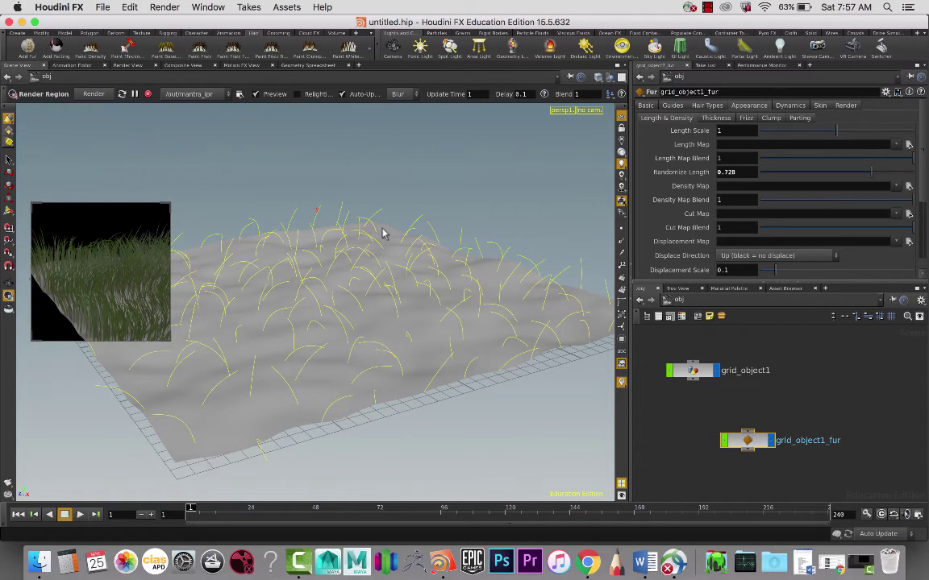
pyautogui.click(716, 117)
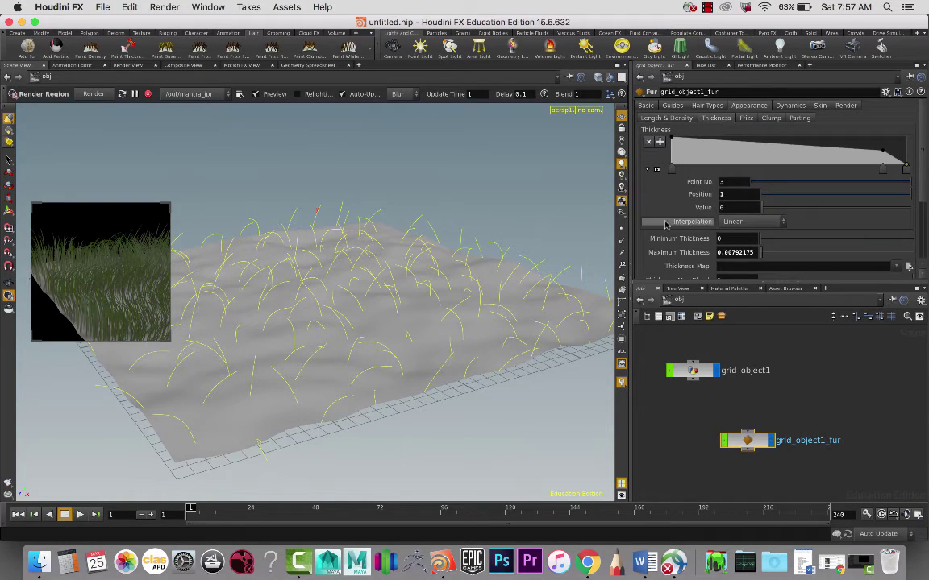
pyautogui.moveTo(764, 211); pyautogui.dragTo(782, 211)
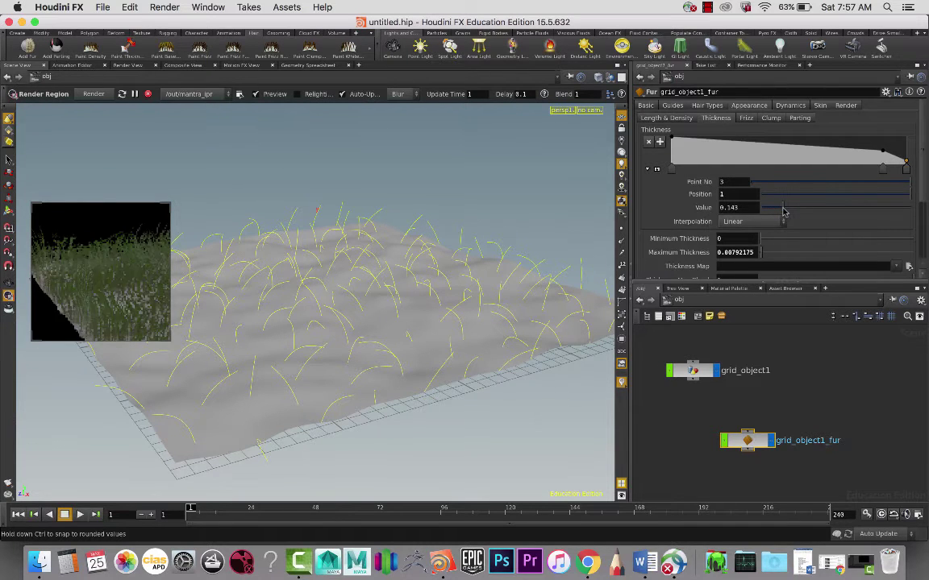
pyautogui.moveTo(781, 211)
pyautogui.mouseDown()
pyautogui.moveTo(813, 214)
pyautogui.moveTo(803, 210)
pyautogui.mouseUp()
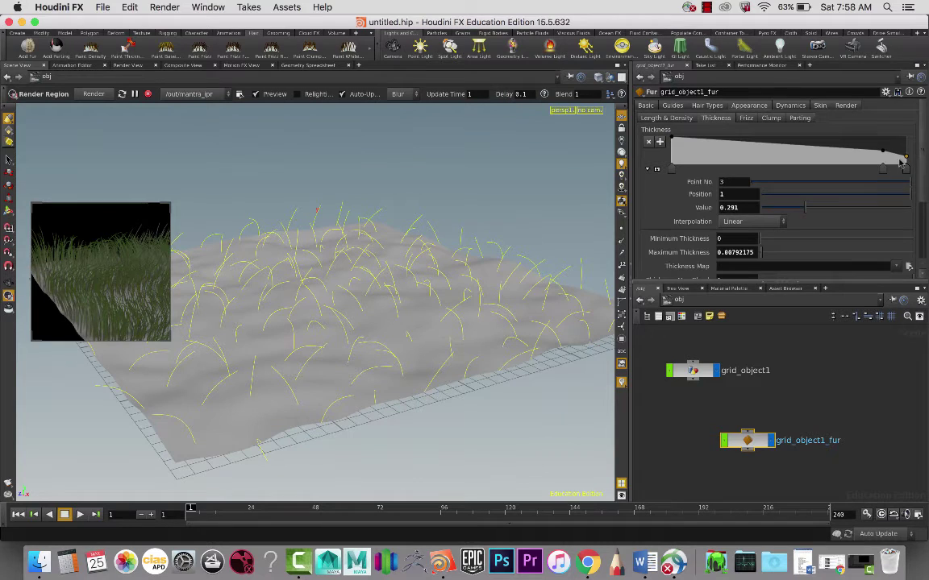
pyautogui.moveTo(806, 210); pyautogui.dragTo(818, 219)
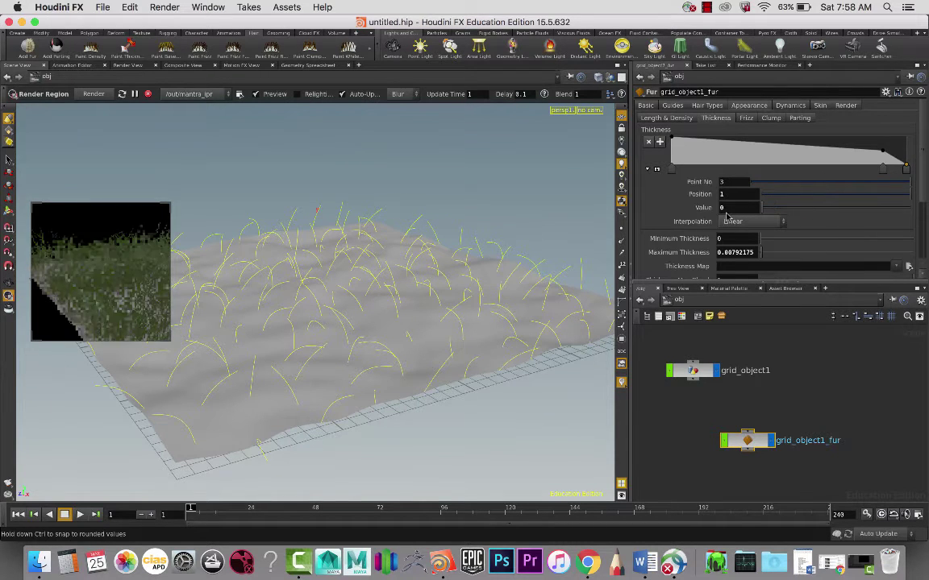
# - Set the fur's Maximum Thickness to 0.025
pyautogui.doubleClick(741, 253)
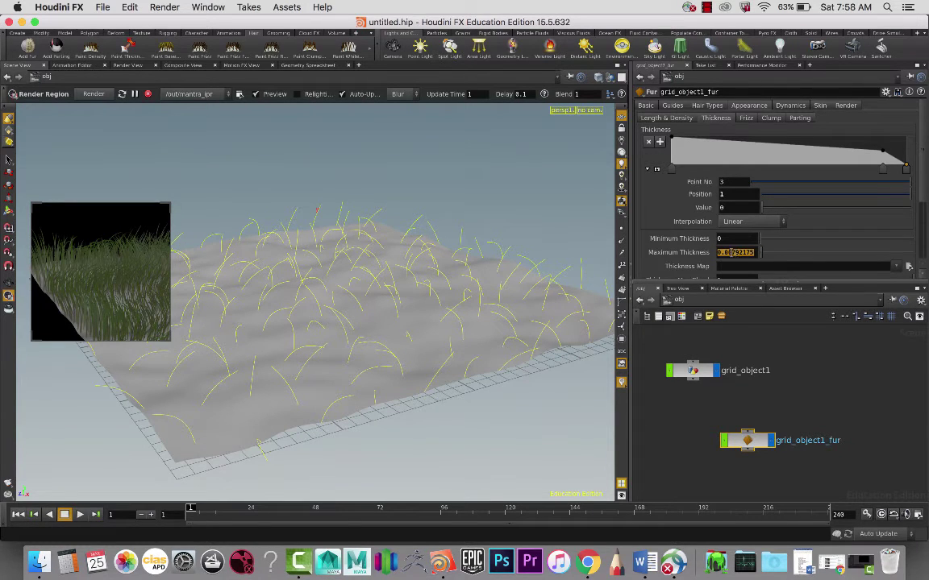
pyautogui.click(729, 252)
pyautogui.moveTo(729, 253); pyautogui.dragTo(779, 251)
pyautogui.write('1')
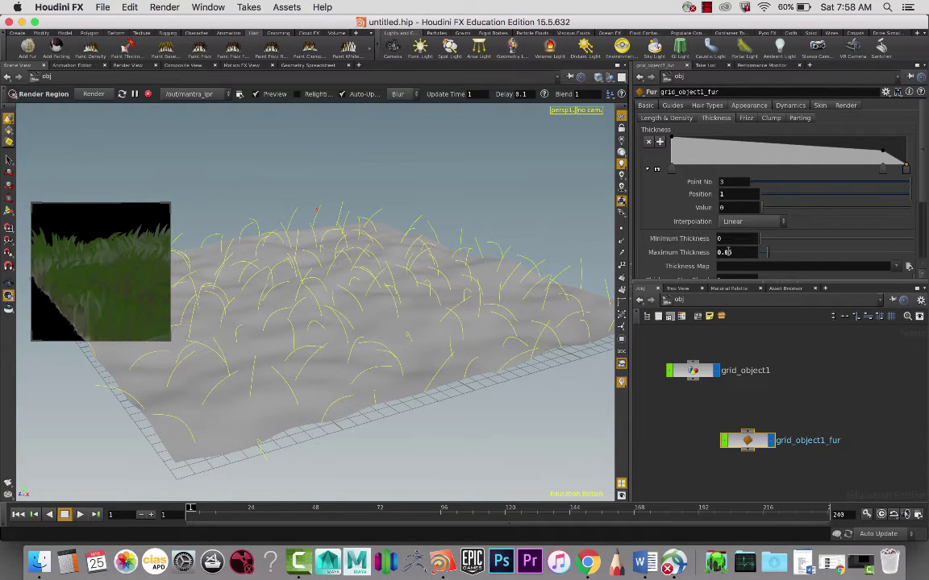
pyautogui.write('2')
pyautogui.press('Return')
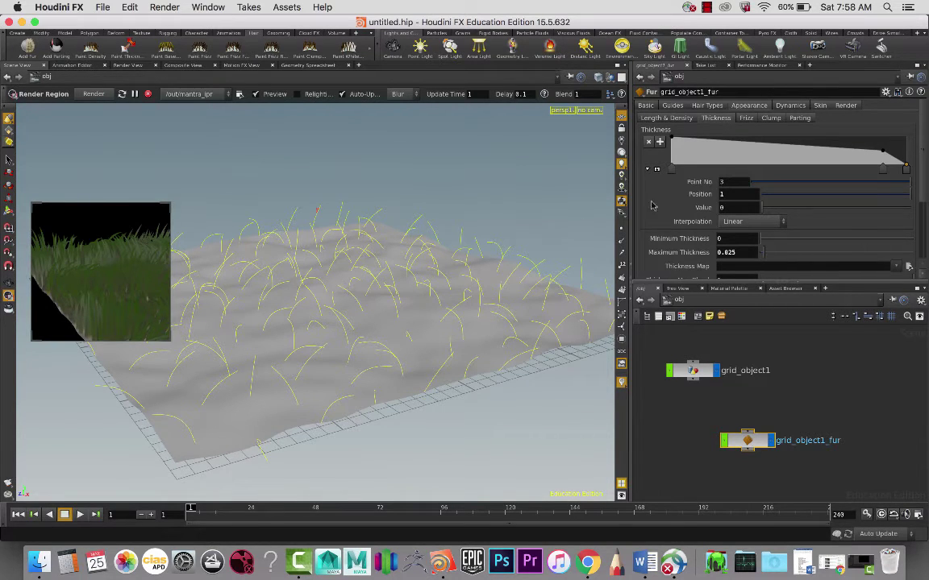
pyautogui.scroll(-1, 745, 206)
pyautogui.scroll(-1, 761, 232)
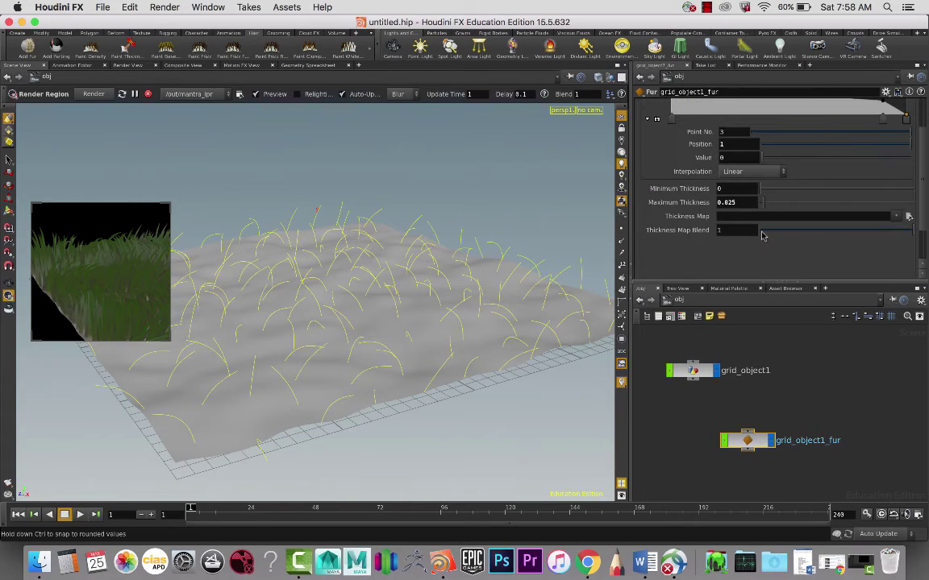
pyautogui.scroll(1, 762, 229)
pyautogui.scroll(1, 757, 209)
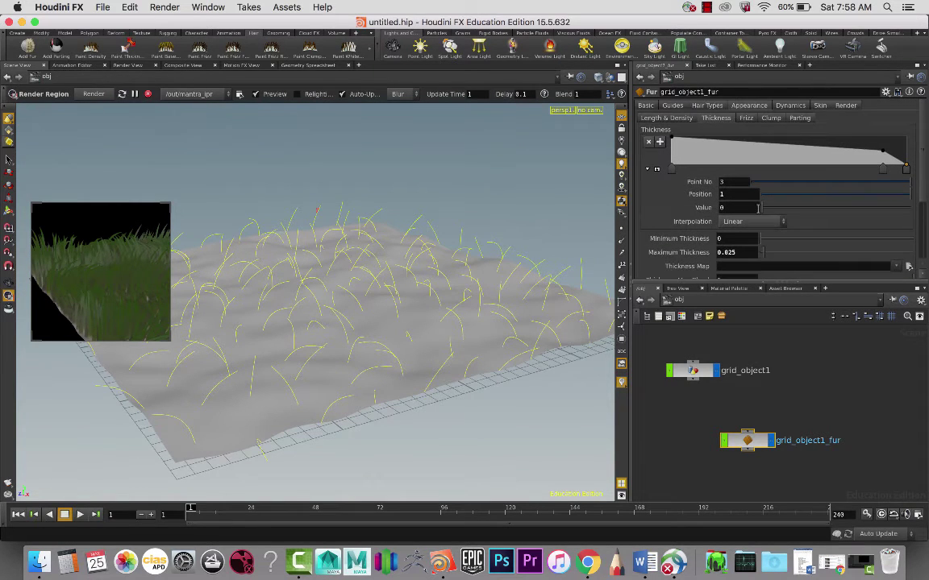
# - Try fur clumping on and off, then check the procedural render style on the Render tab
pyautogui.click(747, 119)
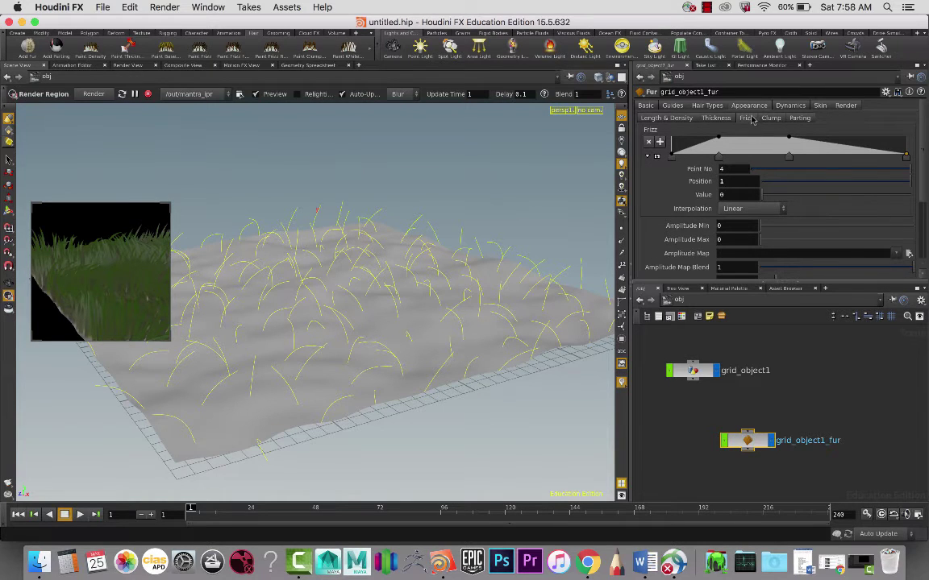
pyautogui.click(770, 119)
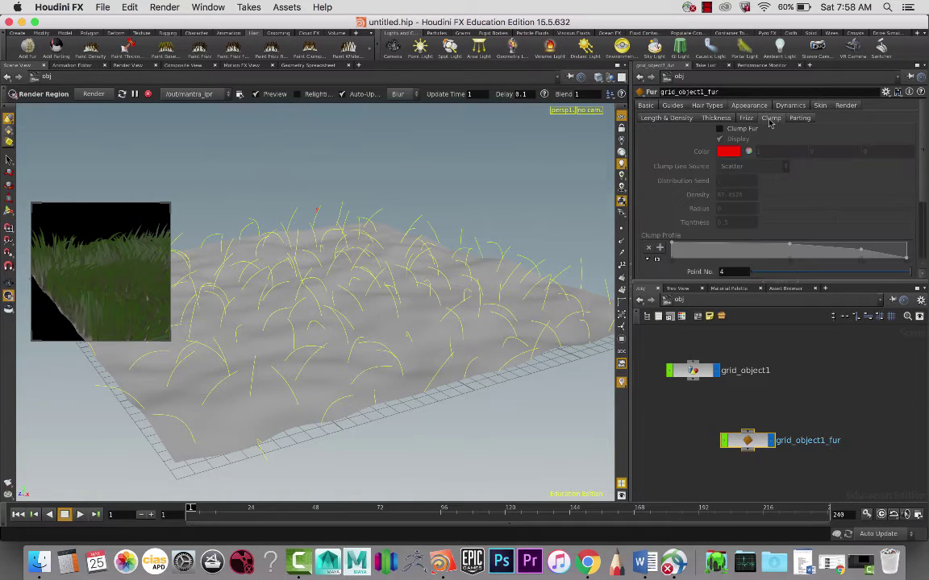
pyautogui.click(720, 130)
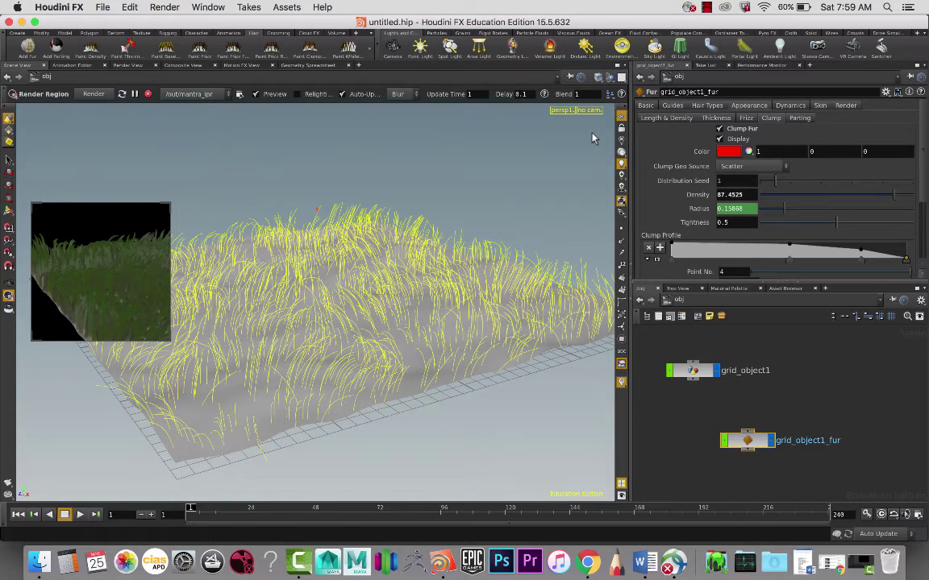
pyautogui.click(719, 129)
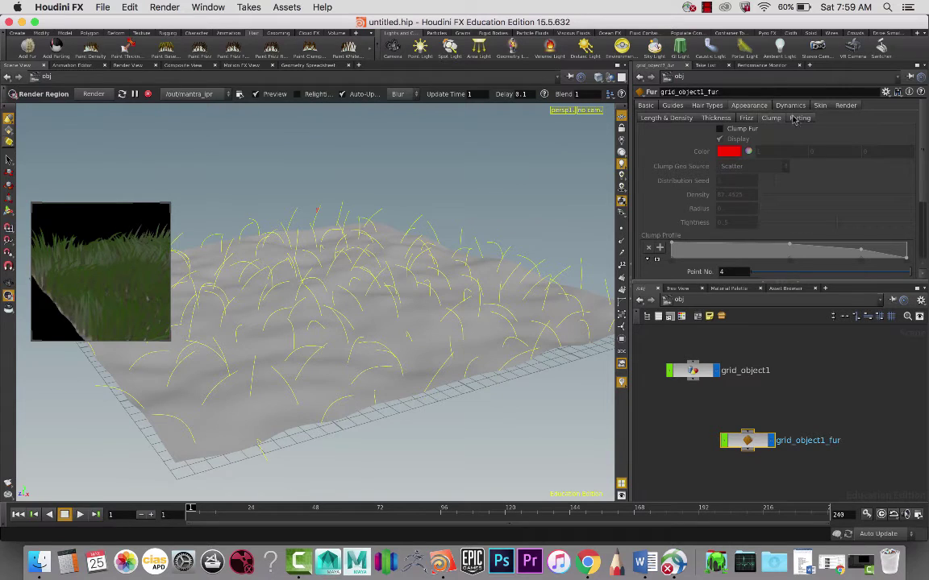
pyautogui.click(801, 119)
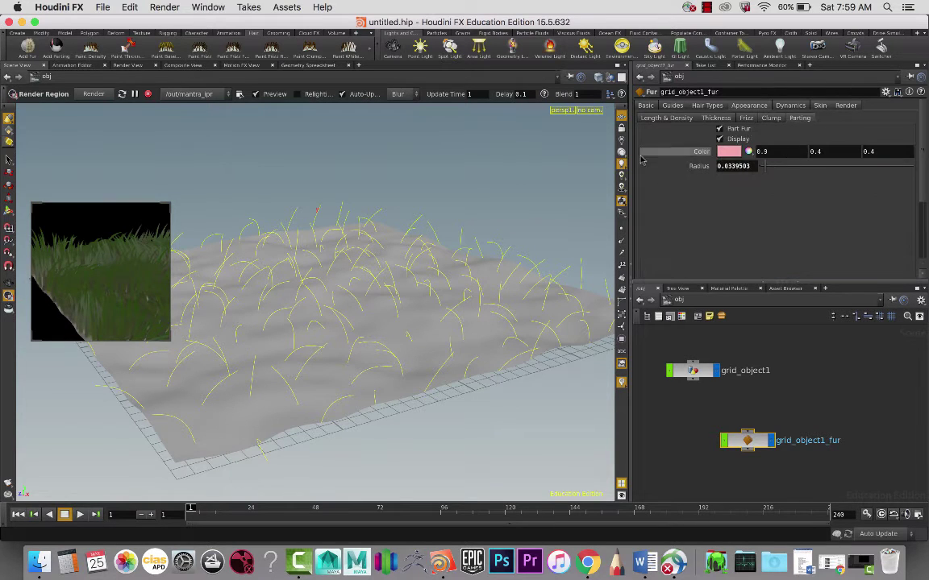
pyautogui.click(770, 119)
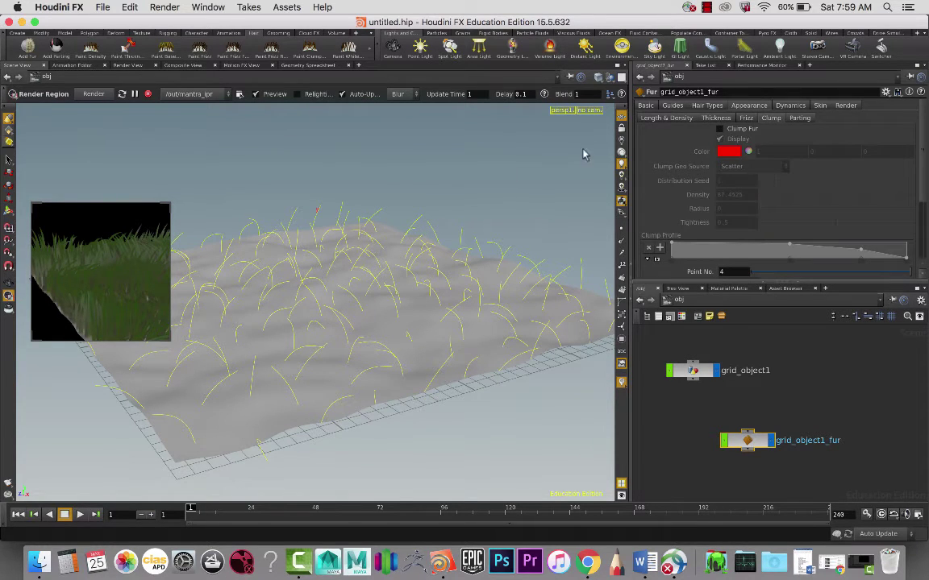
pyautogui.click(654, 119)
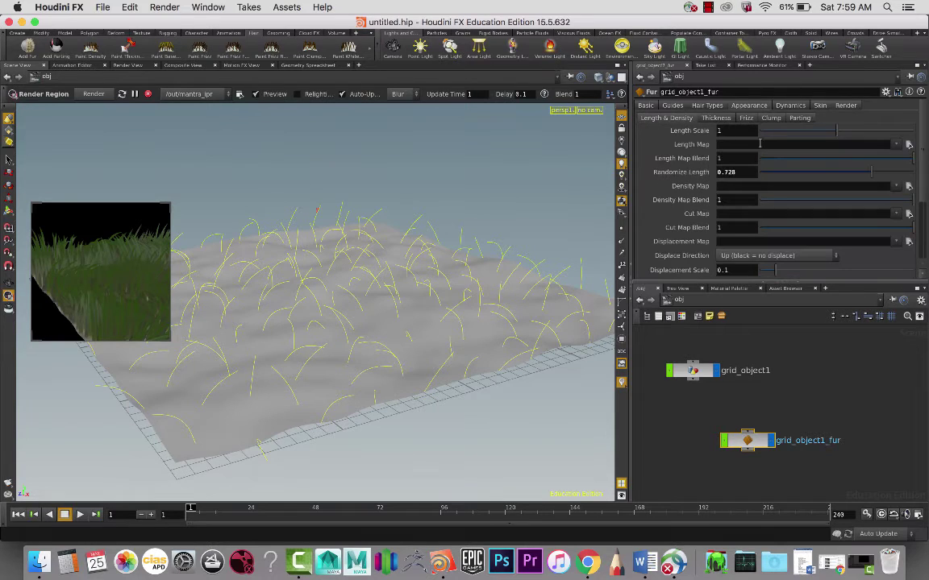
pyautogui.click(846, 107)
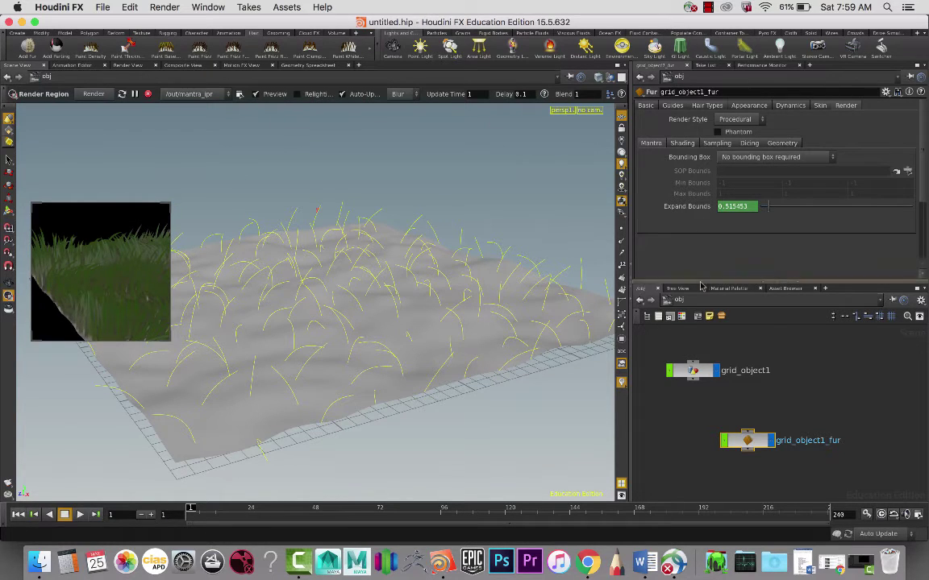
# - Add environment light envlight1 and close the floating grass preview render
pyautogui.click(829, 381)
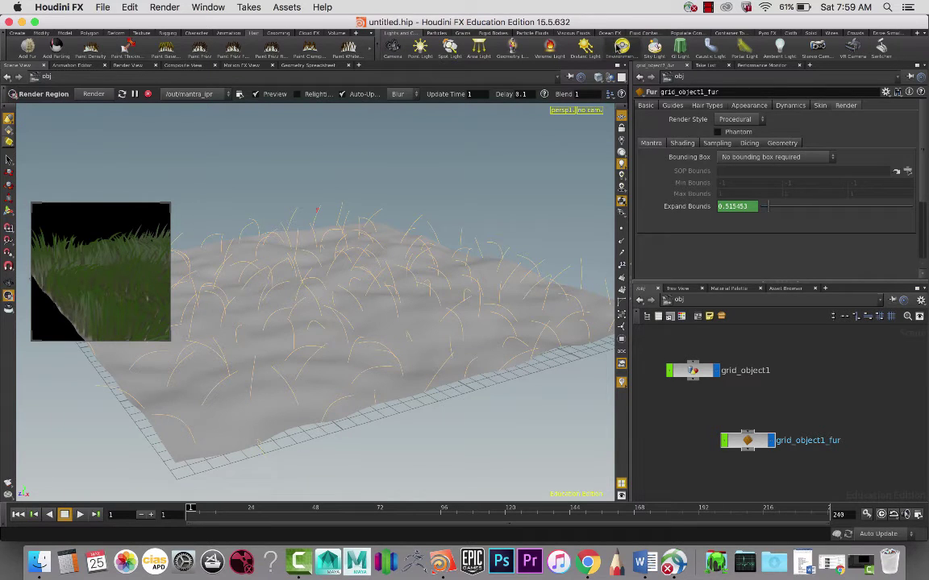
pyautogui.click(614, 47)
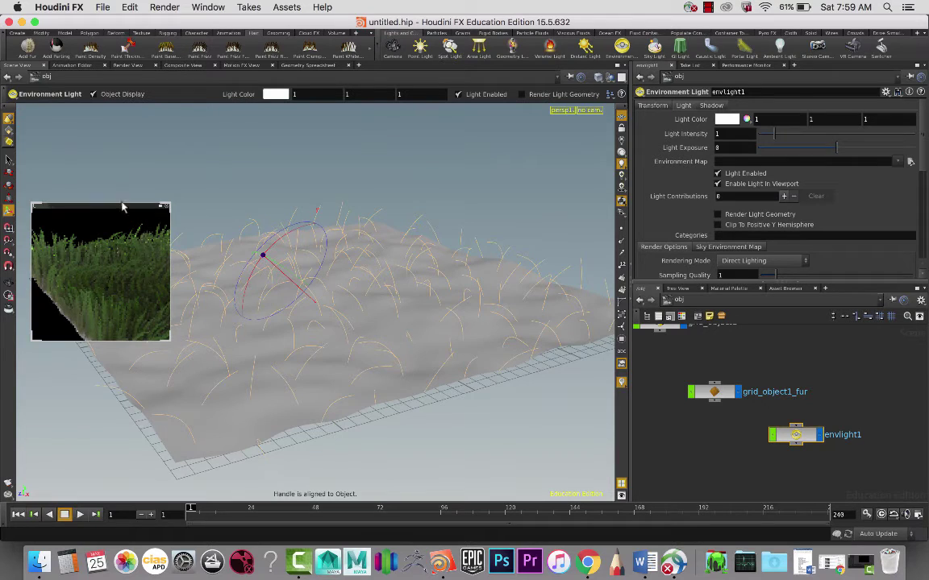
pyautogui.click(166, 208)
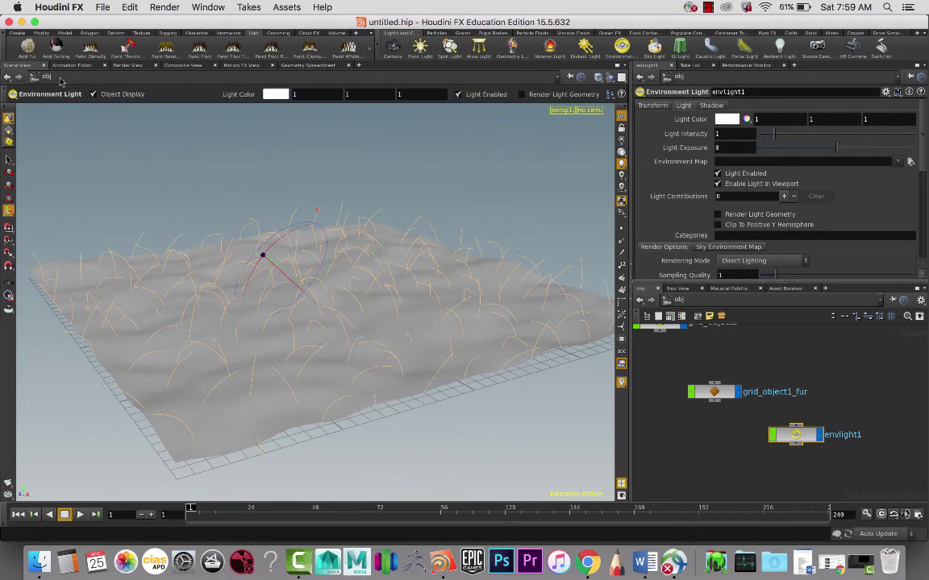
# - Render the grass scene in Render View, stopping once the green blades appear
pyautogui.click(133, 66)
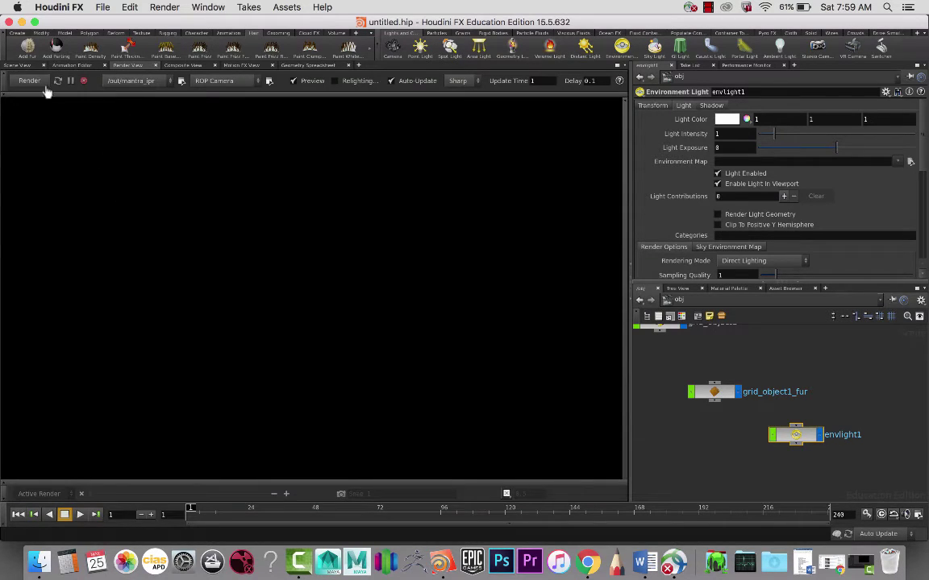
pyautogui.click(29, 81)
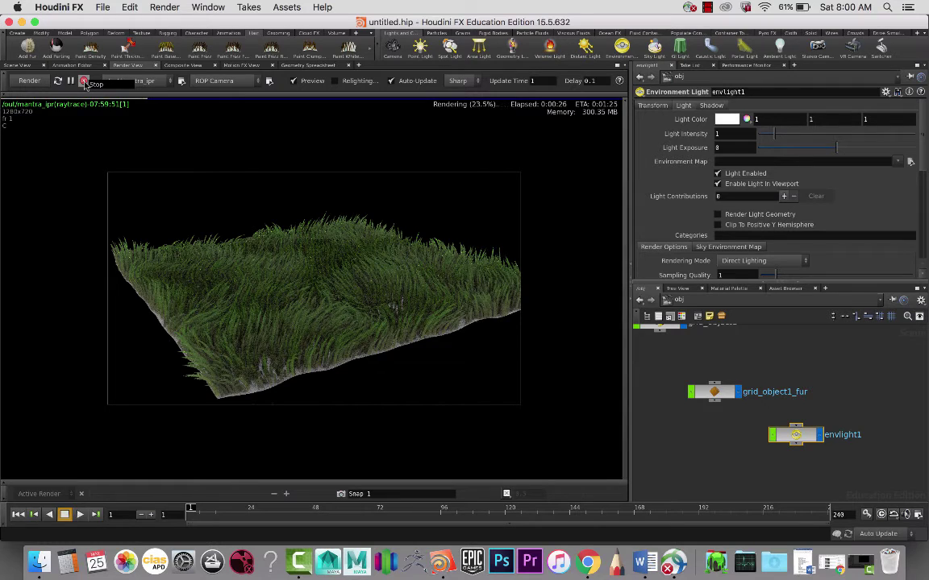
pyautogui.click(83, 84)
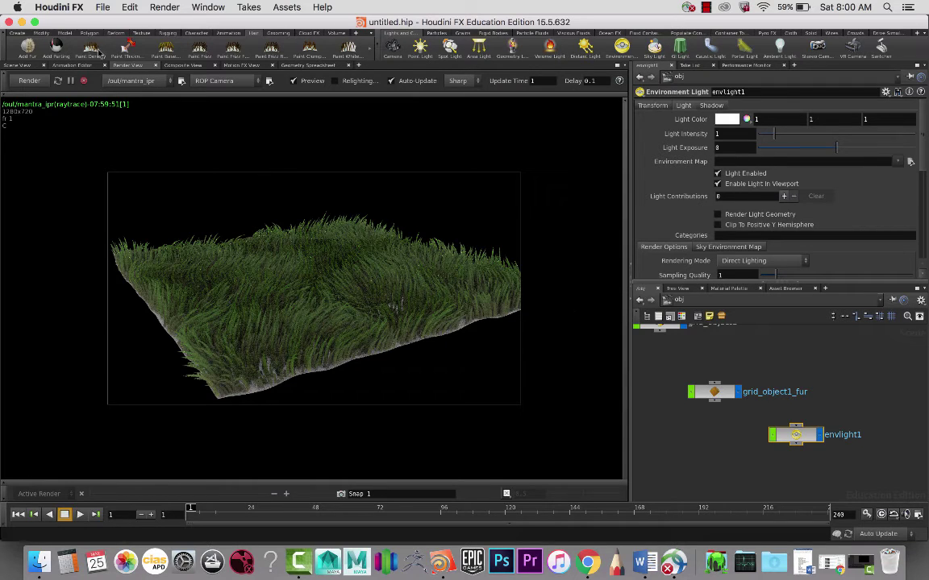
# - Add wire dynamics to grid_object1_fur's guides, simulate to about frame 118, and rewind to frame 1
pyautogui.click(29, 64)
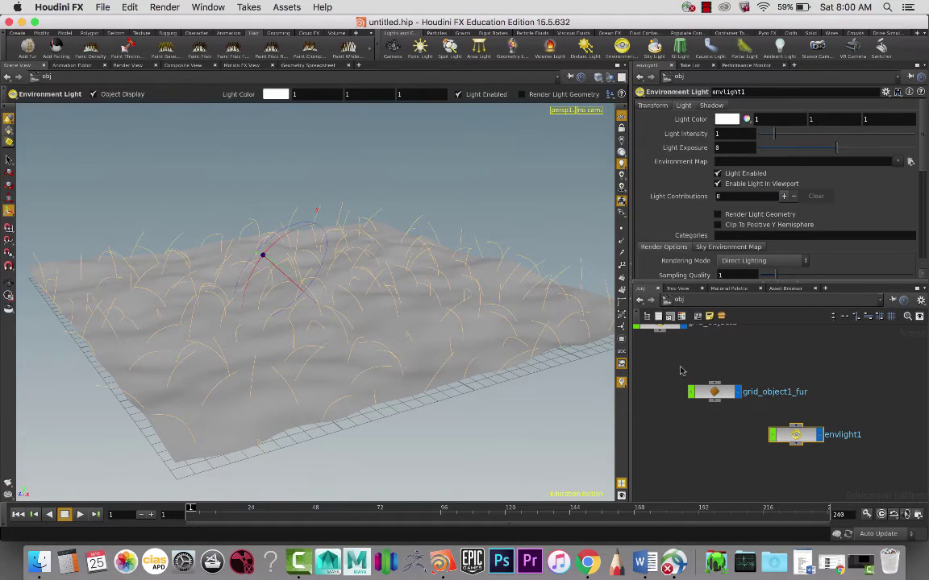
pyautogui.click(530, 299)
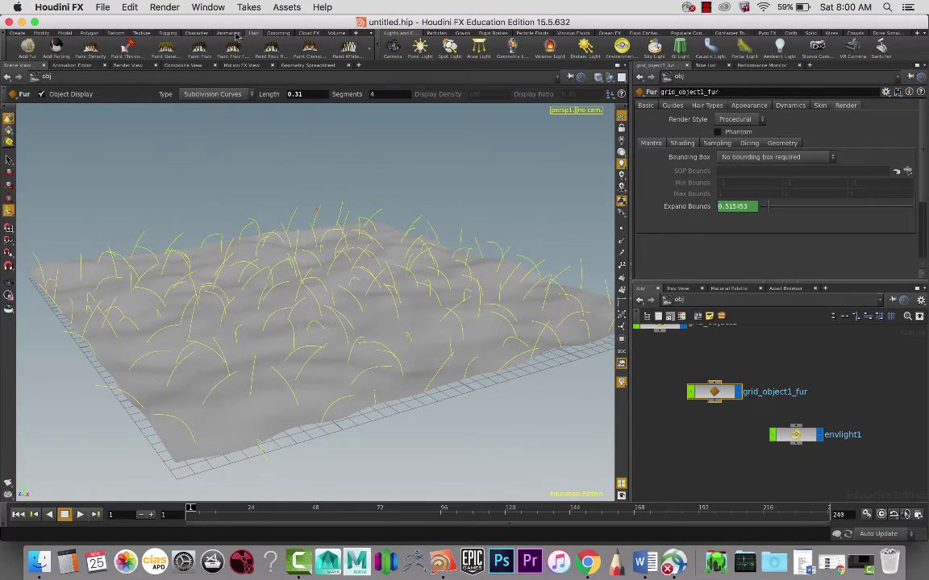
pyautogui.click(279, 33)
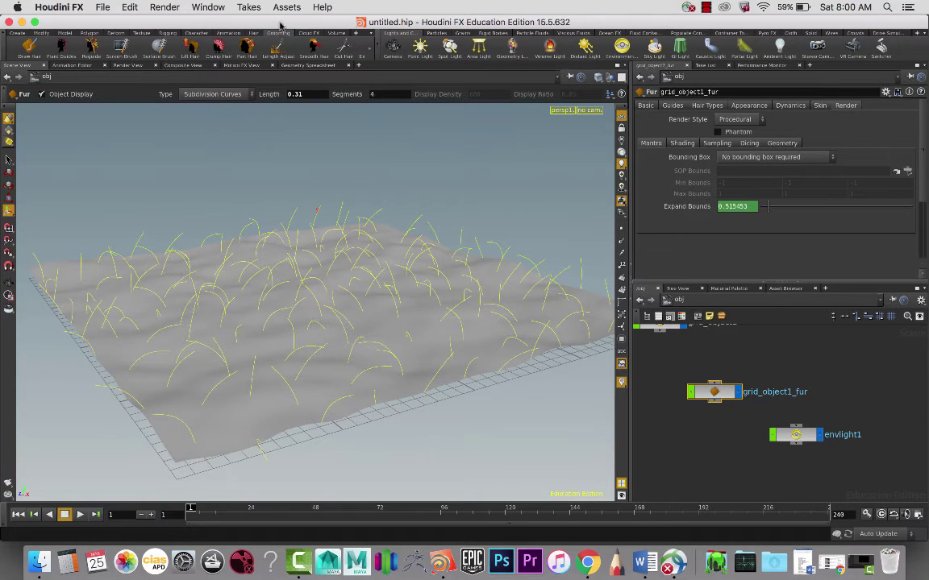
pyautogui.click(254, 34)
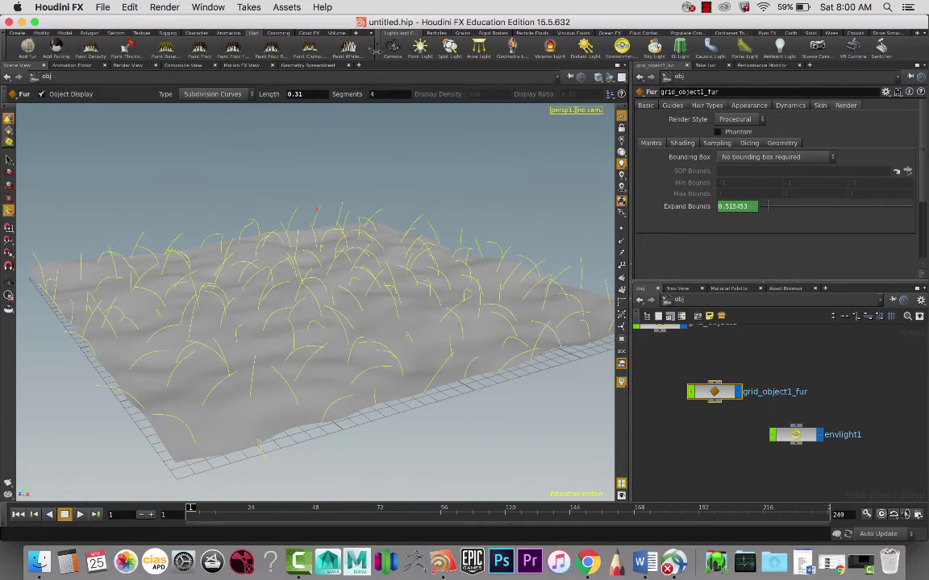
pyautogui.moveTo(375, 49); pyautogui.dragTo(507, 49)
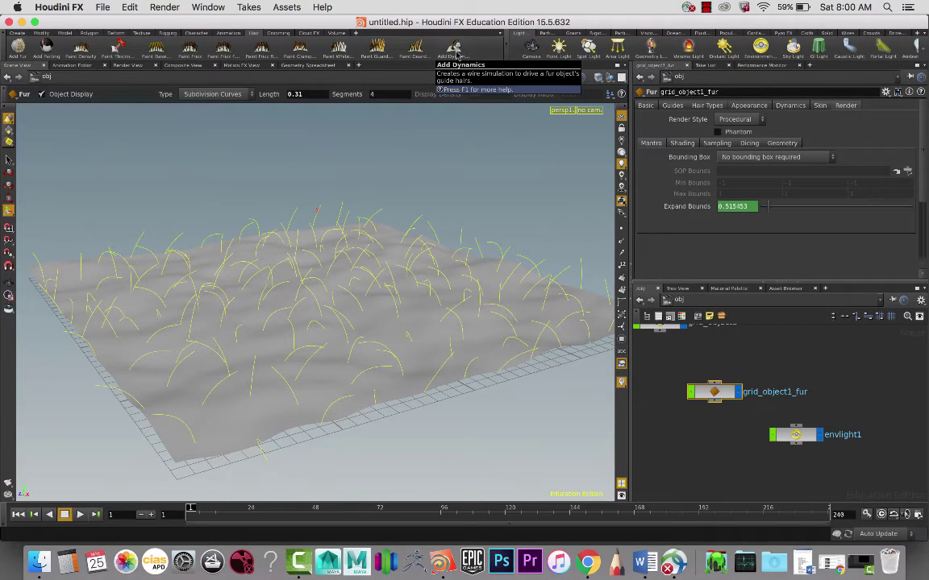
pyautogui.click(457, 50)
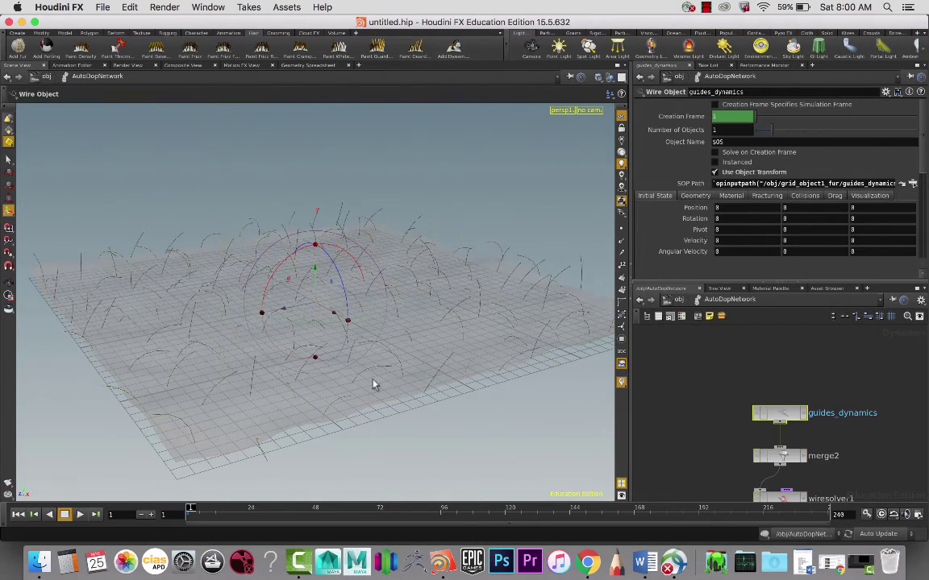
pyautogui.click(79, 516)
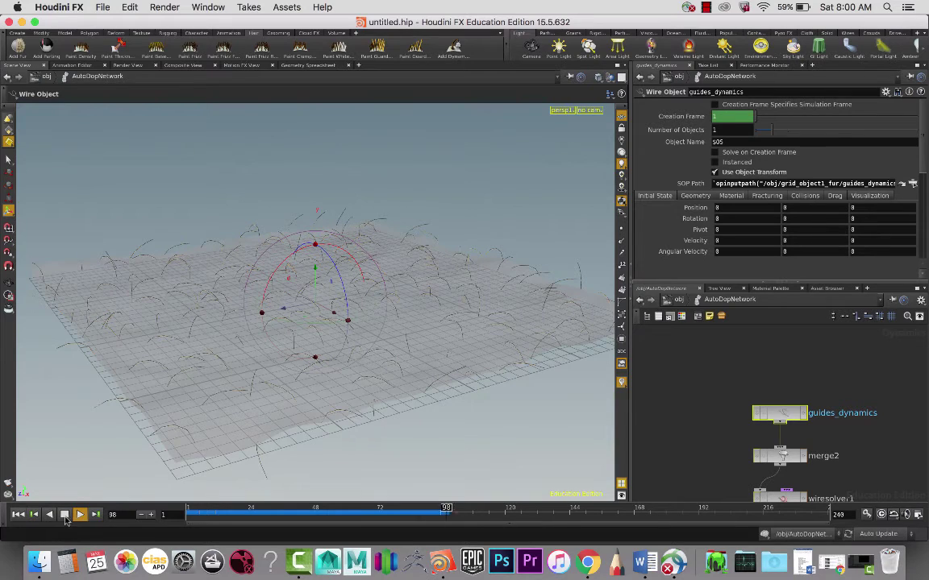
pyautogui.click(64, 515)
pyautogui.click(17, 515)
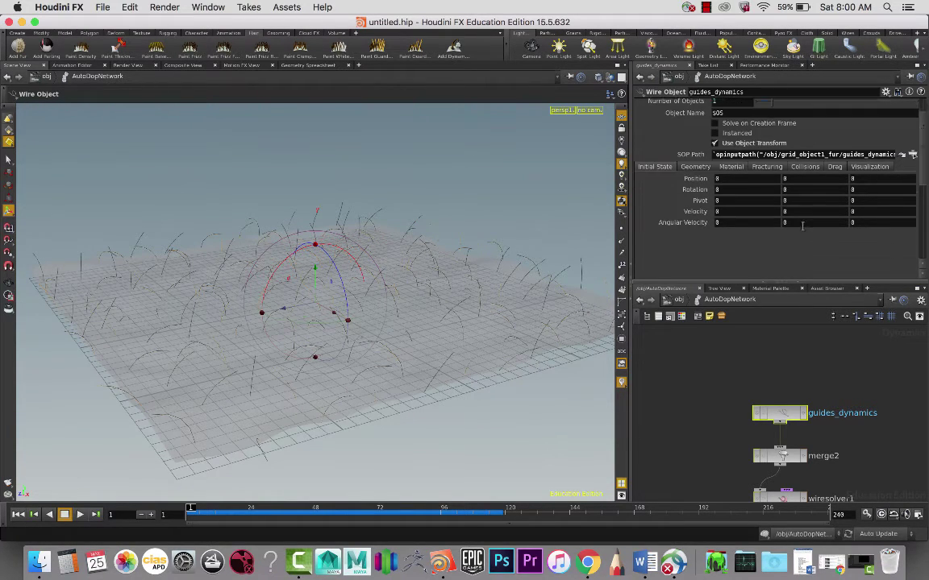
# - Enable Use Ramps To Control Stiffness on grid_object1_fur and preview the simulation
pyautogui.click(666, 299)
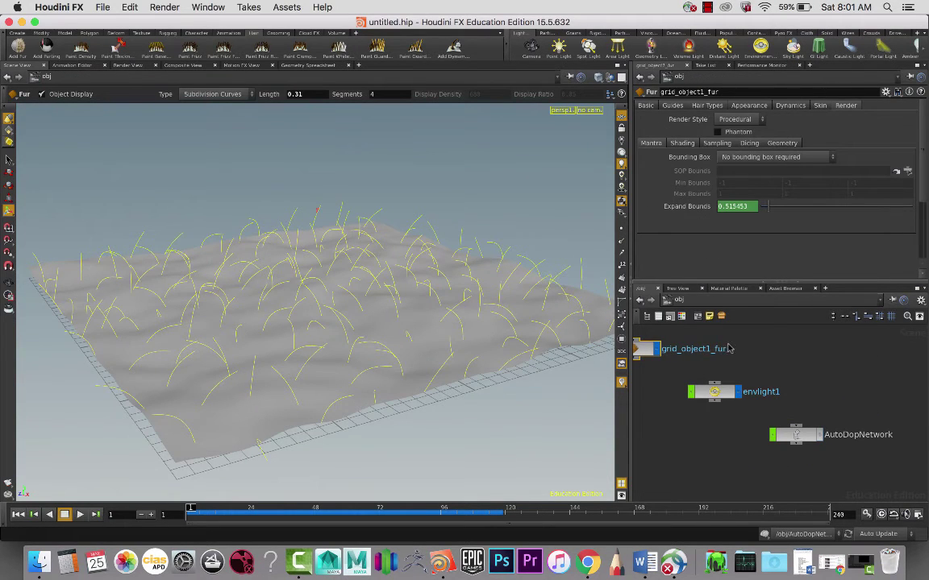
pyautogui.moveTo(649, 349); pyautogui.dragTo(700, 354)
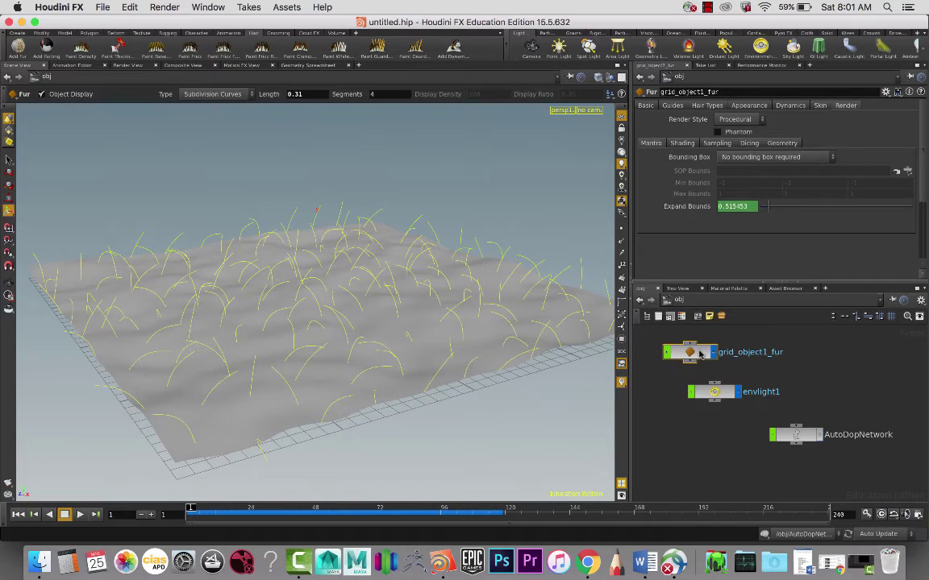
pyautogui.click(790, 106)
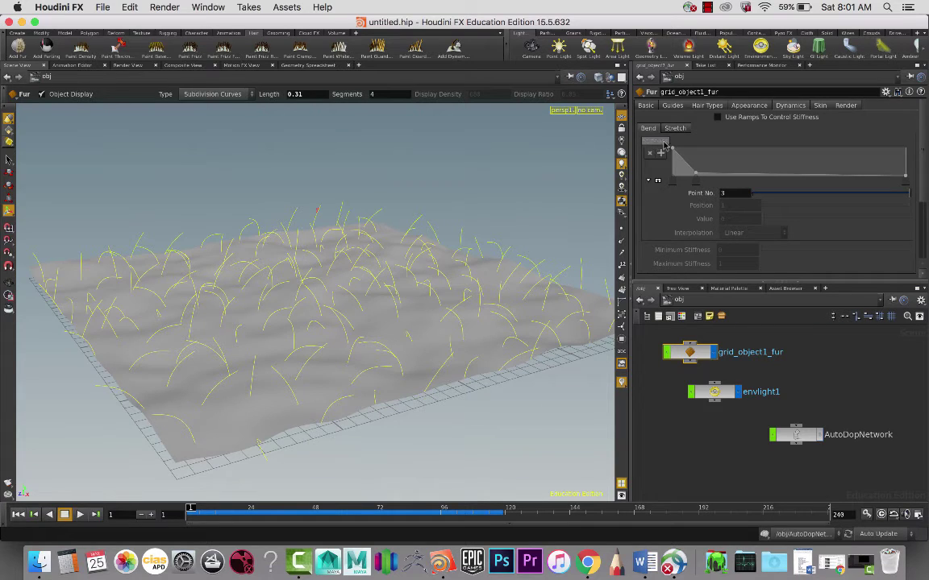
pyautogui.click(725, 117)
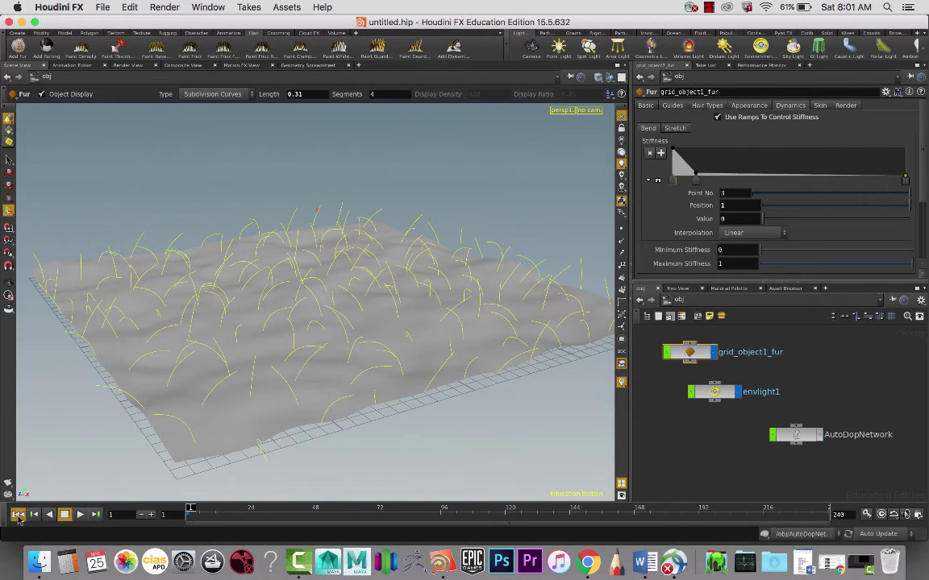
pyautogui.click(80, 514)
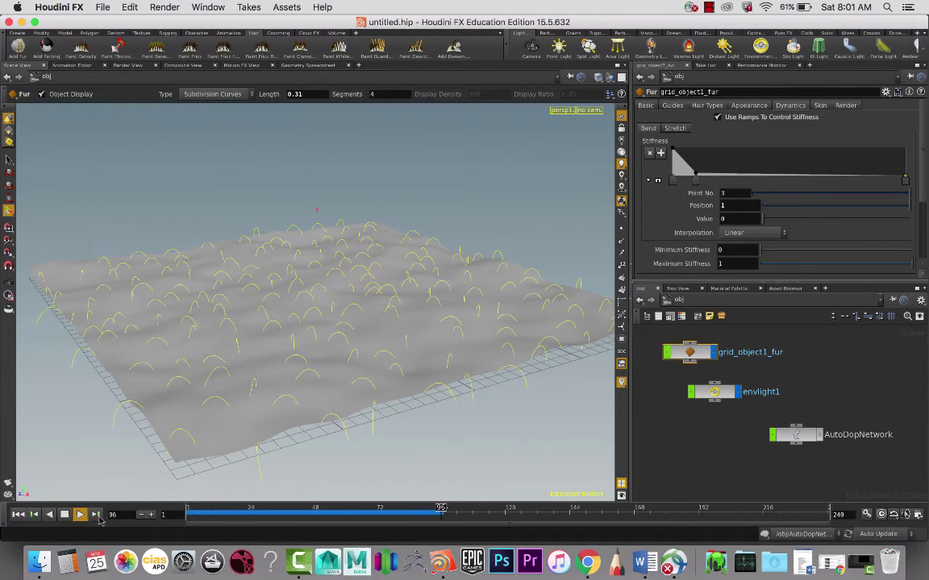
pyautogui.click(18, 515)
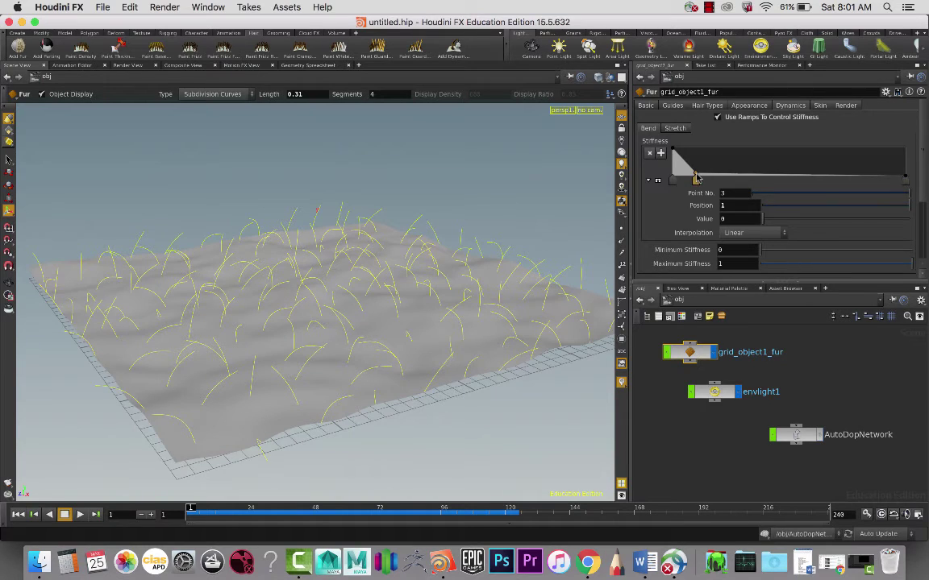
# - Shape the stiffness ramp, lowering its middle point to about 0.64
pyautogui.moveTo(696, 177)
pyautogui.mouseDown()
pyautogui.moveTo(885, 180)
pyautogui.moveTo(799, 161)
pyautogui.mouseUp()
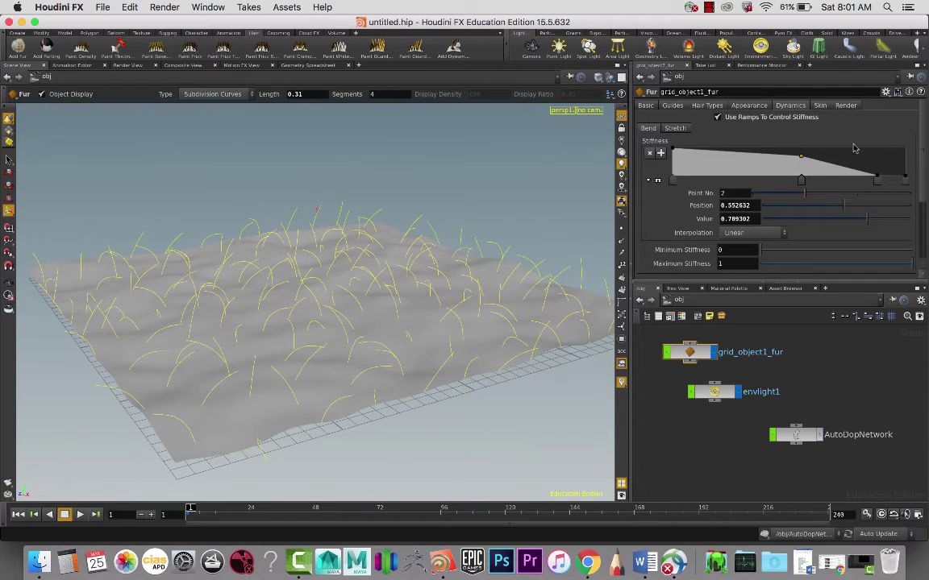
pyautogui.click(779, 161)
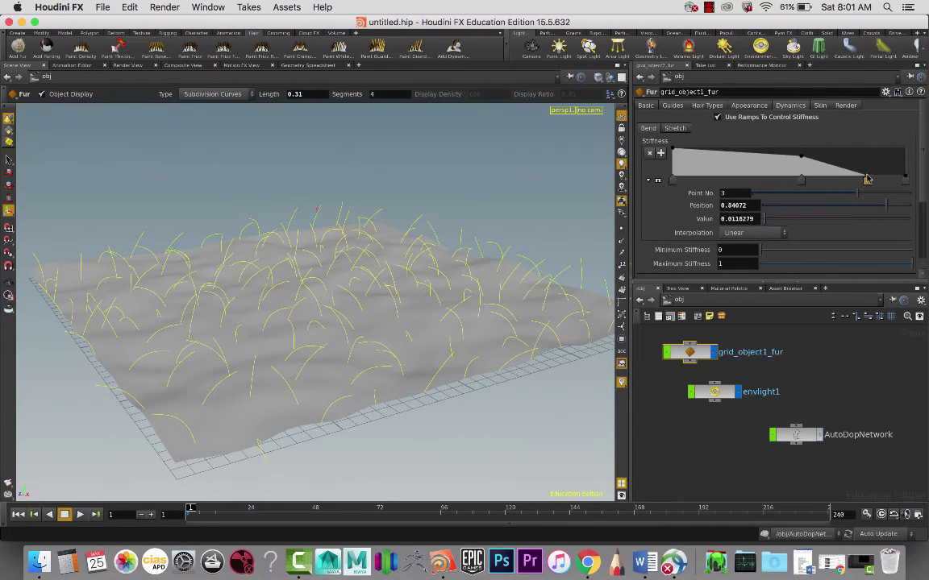
pyautogui.moveTo(779, 161)
pyautogui.mouseDown()
pyautogui.moveTo(766, 153)
pyautogui.moveTo(867, 174)
pyautogui.mouseUp()
pyautogui.click(802, 159)
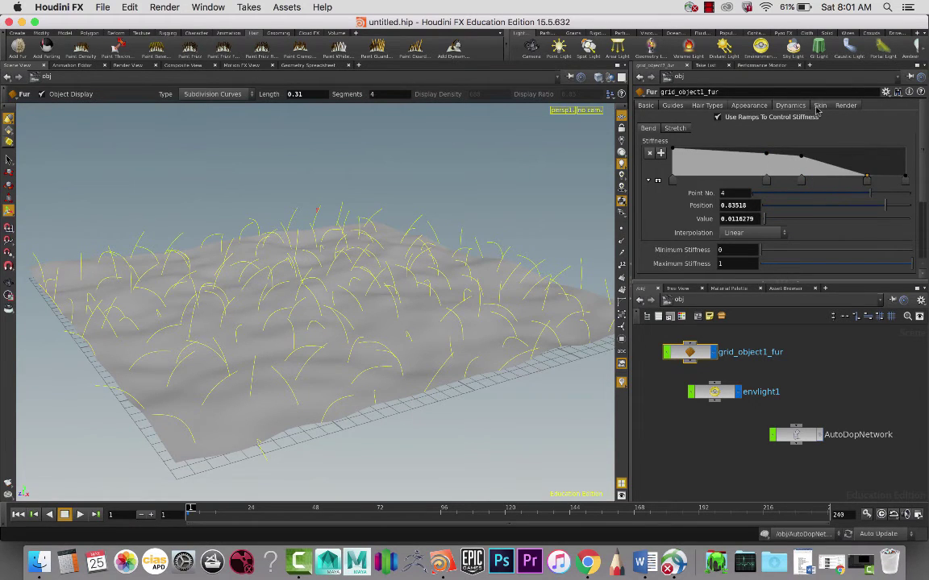
pyautogui.keyDown('ctrl'); pyautogui.click(766, 153); pyautogui.keyUp('ctrl')
pyautogui.click(800, 158)
pyautogui.moveTo(800, 161); pyautogui.dragTo(784, 159)
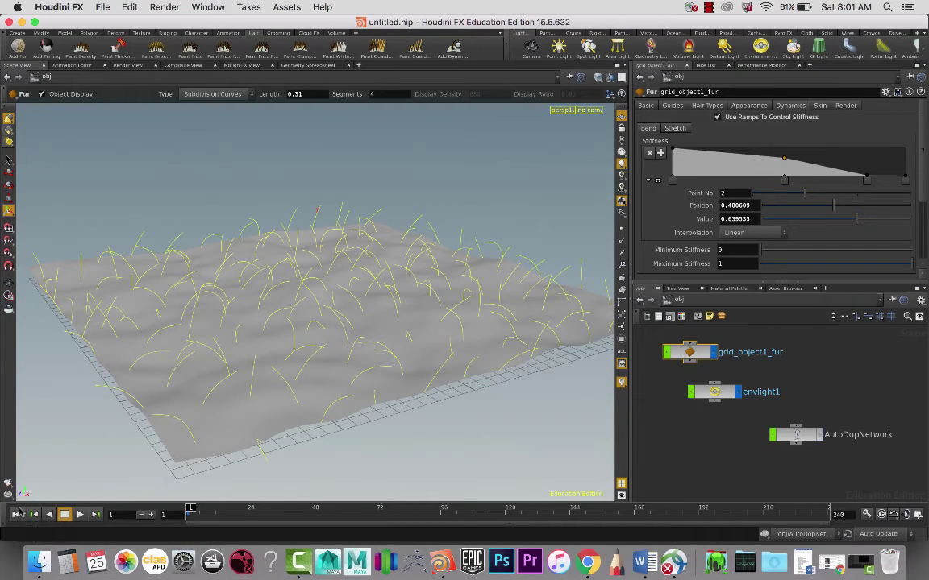
# - Replay the simulation and refine the ramp to ease to about 0.55 near its end
pyautogui.click(82, 514)
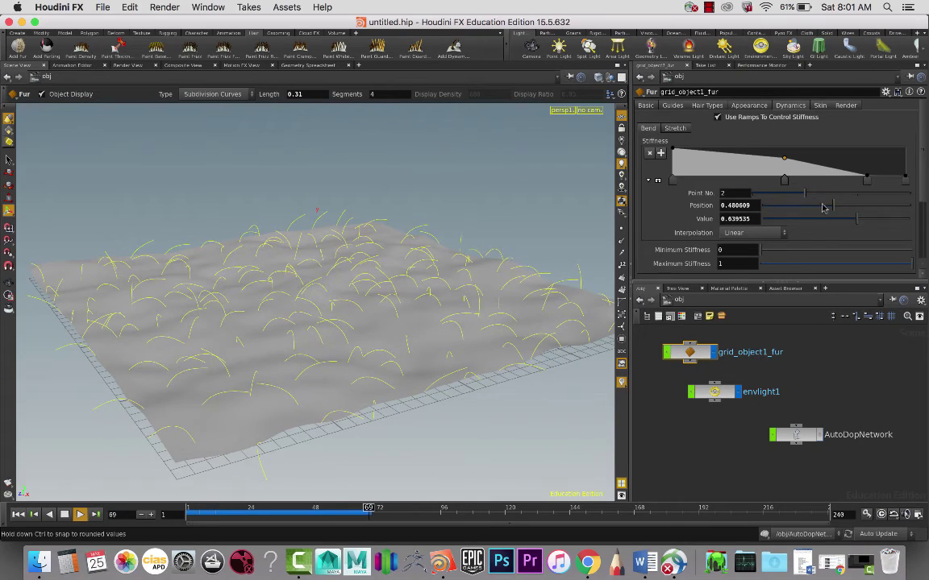
pyautogui.click(876, 177)
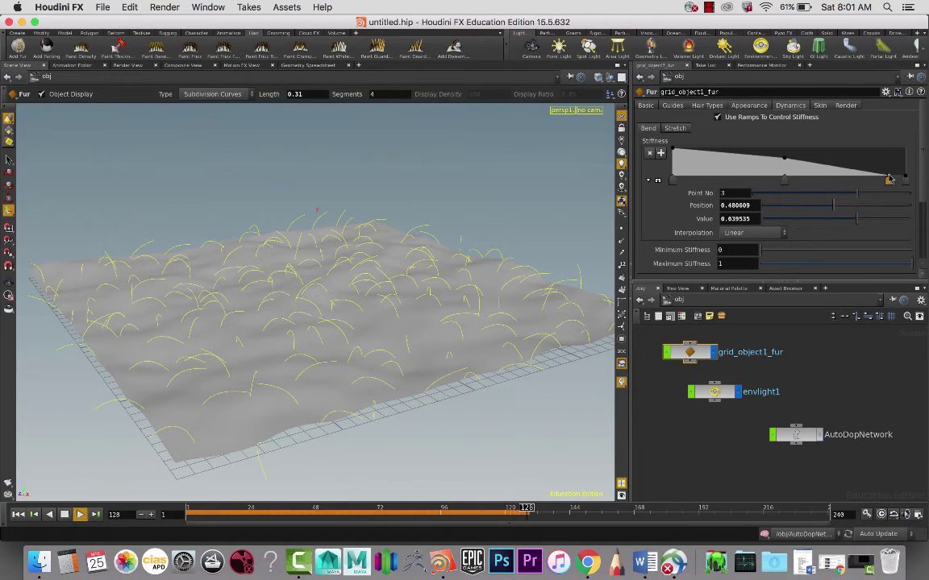
pyautogui.moveTo(787, 158); pyautogui.dragTo(821, 154)
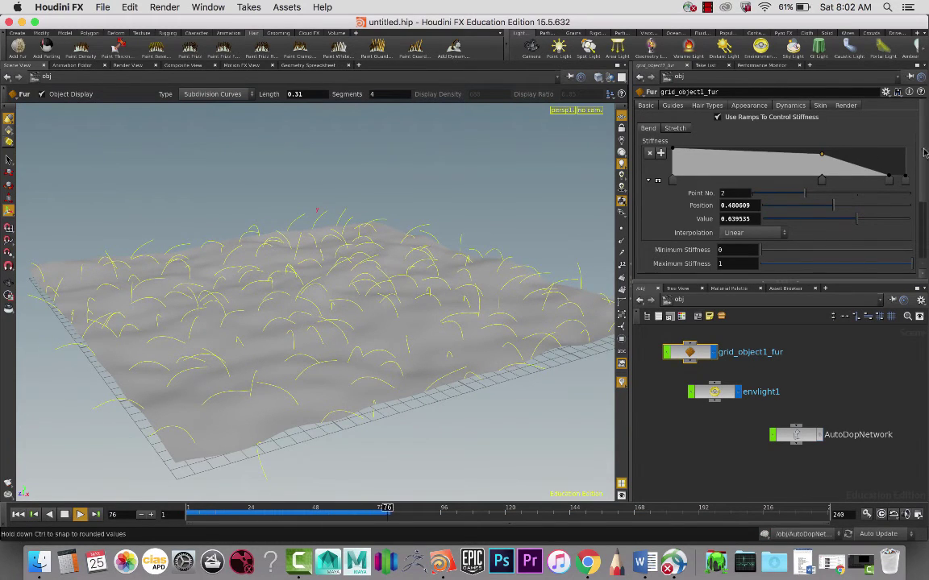
pyautogui.click(904, 175)
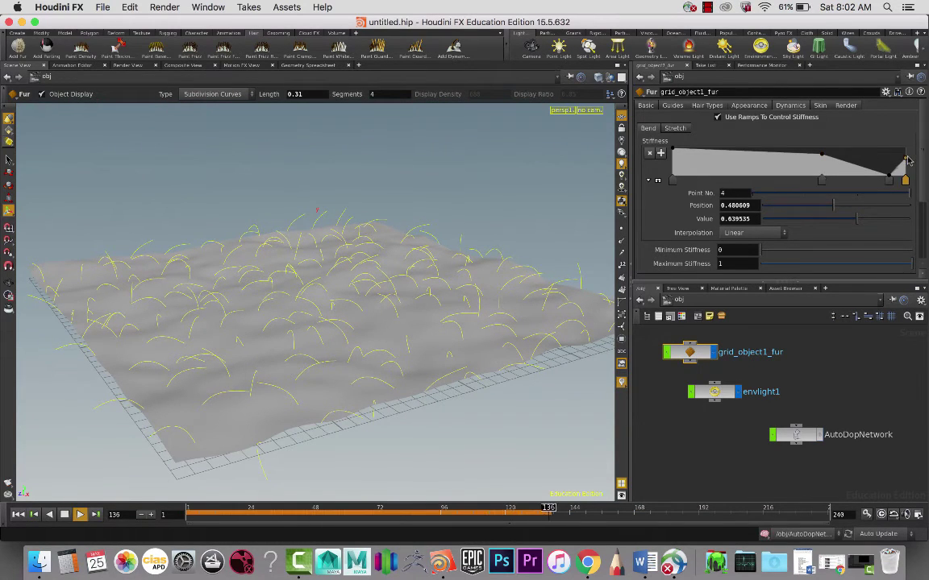
pyautogui.moveTo(888, 178); pyautogui.dragTo(890, 165)
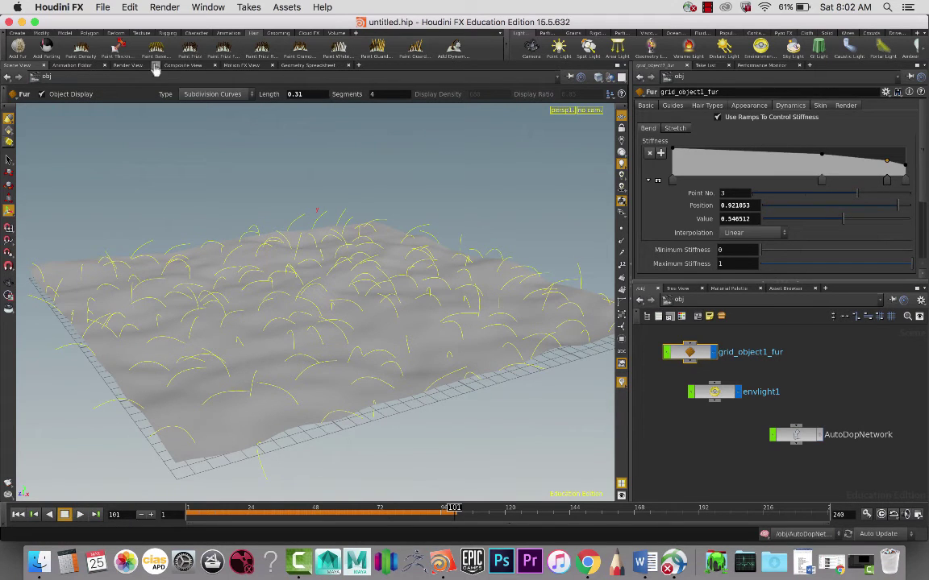
# - Render the grass in Render View, then stop the render and return to Scene View
pyautogui.click(113, 65)
pyautogui.click(29, 81)
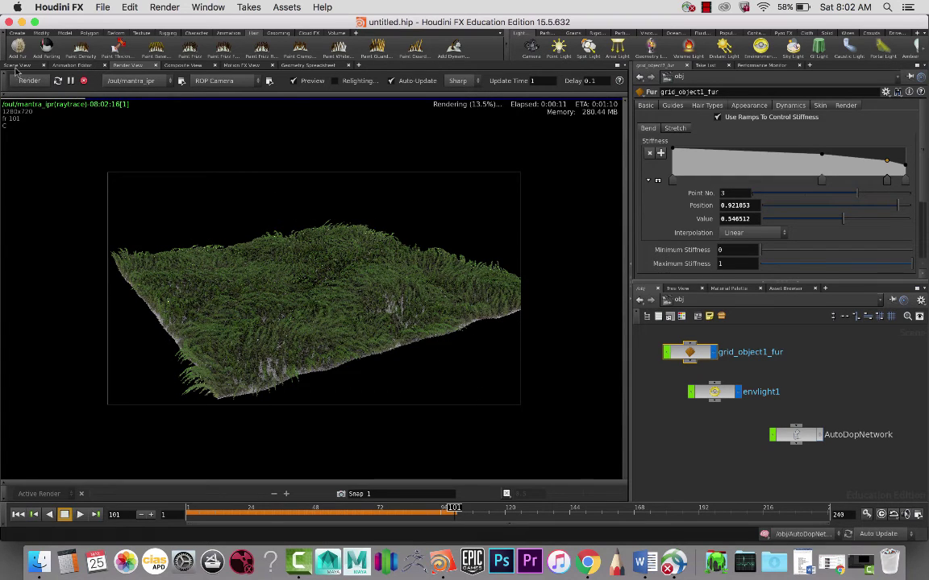
pyautogui.click(70, 79)
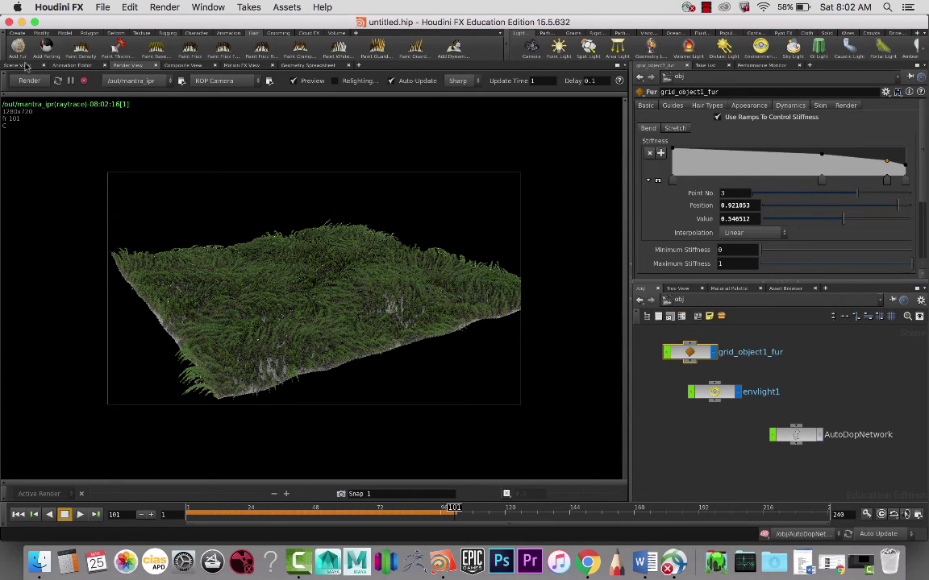
pyautogui.click(24, 66)
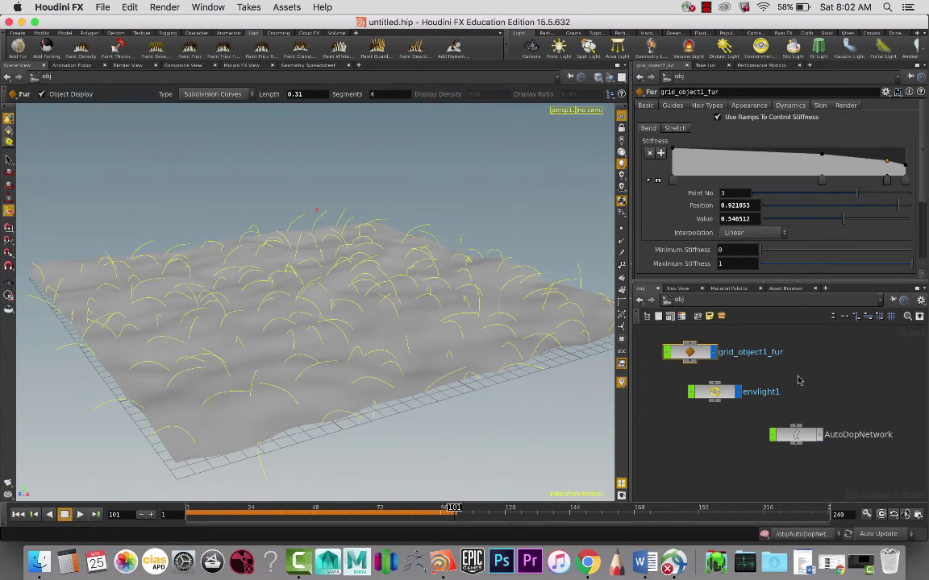
# - Add a displayed color1 node below mountain1 inside grid_object1
pyautogui.press('l')
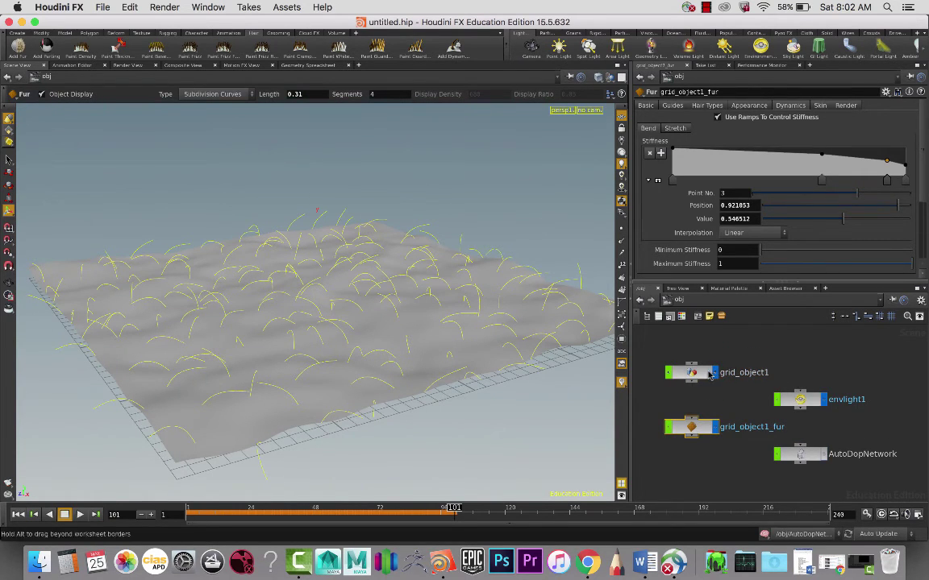
pyautogui.click(709, 373)
pyautogui.doubleClick(709, 373)
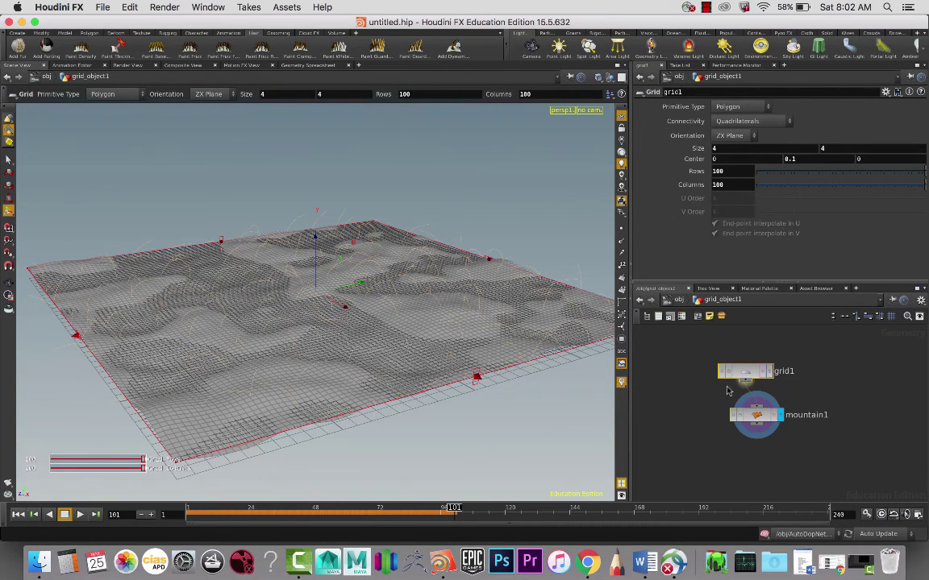
pyautogui.press('Tab')
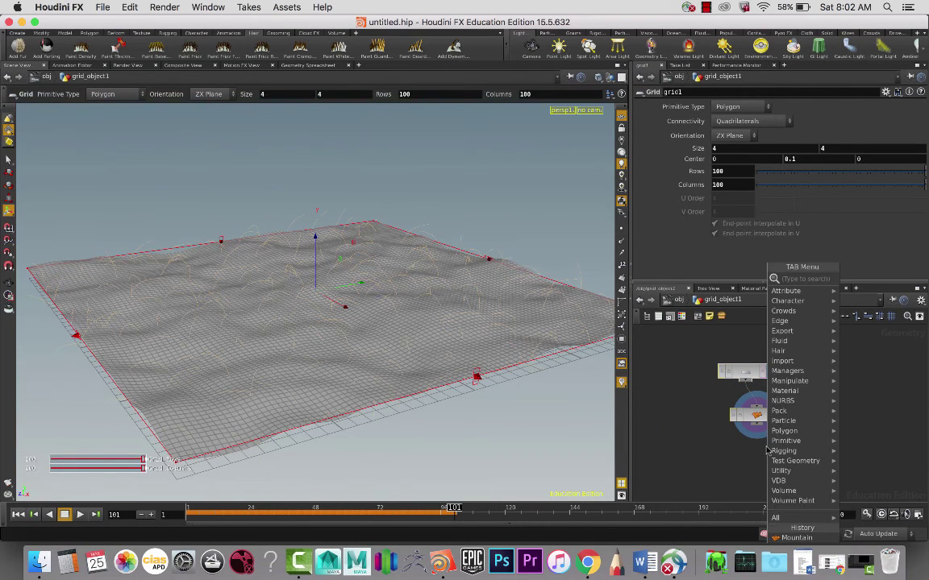
pyautogui.write('co')
pyautogui.press('Return')
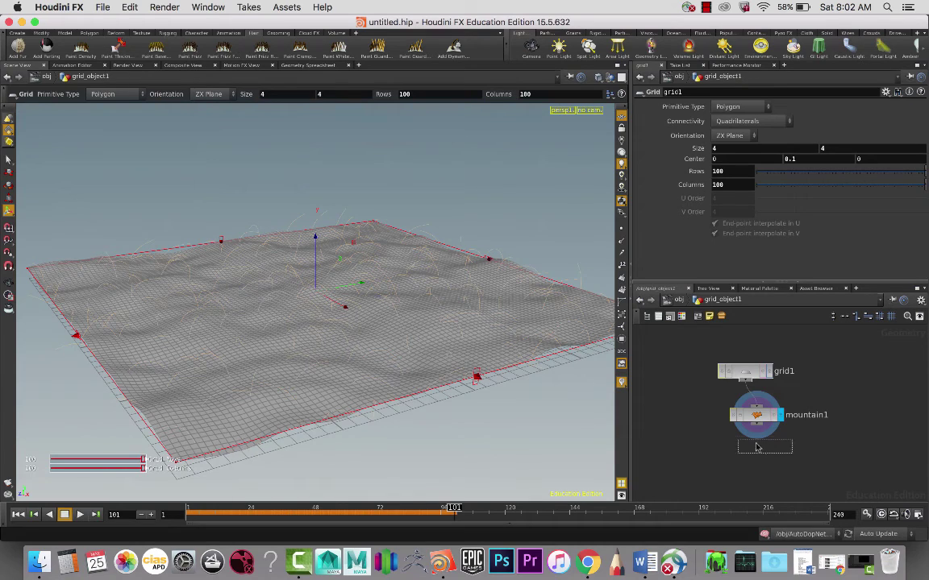
pyautogui.click(756, 473)
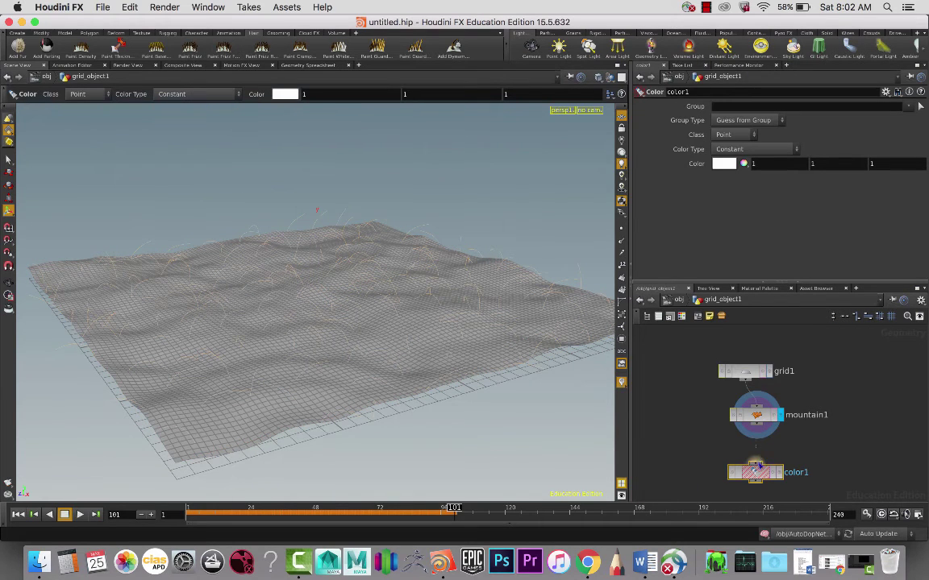
pyautogui.click(777, 473)
pyautogui.click(780, 473)
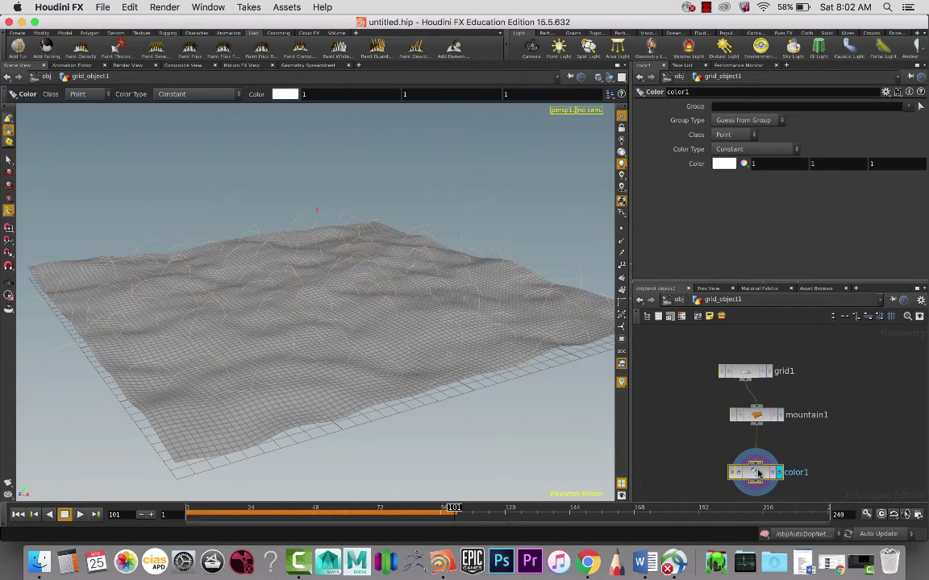
# - Set color1 to brown (0.5, 0.25, 0) and view the terrain from a low angle
pyautogui.click(723, 165)
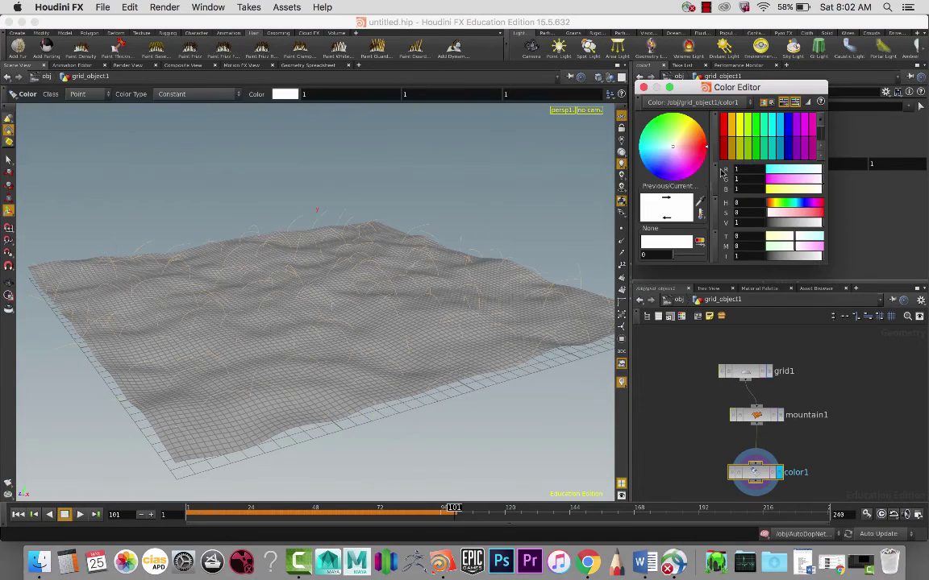
pyautogui.click(731, 145)
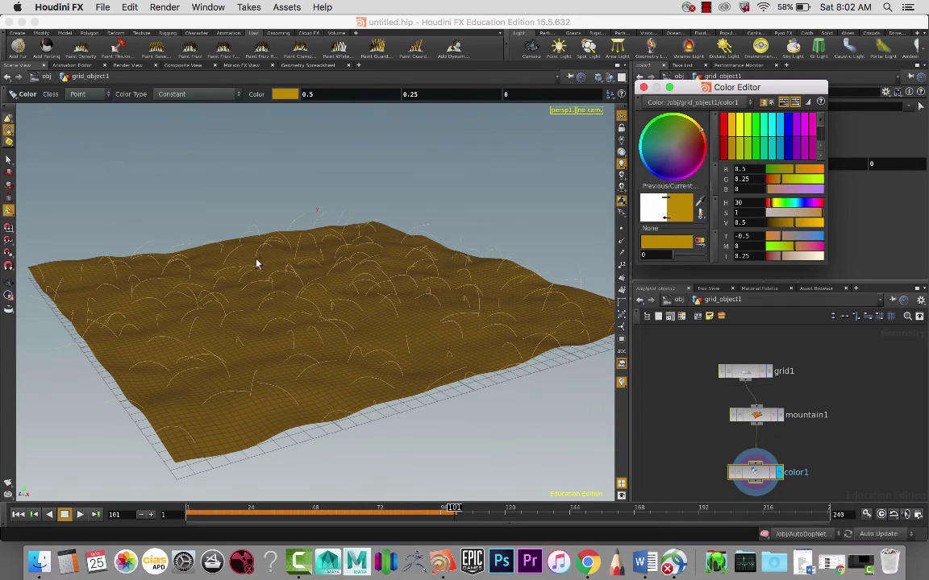
pyautogui.press('Escape')
pyautogui.moveTo(272, 278)
pyautogui.mouseDown()
pyautogui.moveTo(348, 408)
pyautogui.moveTo(344, 400)
pyautogui.moveTo(369, 383)
pyautogui.mouseUp()
pyautogui.press('Return')
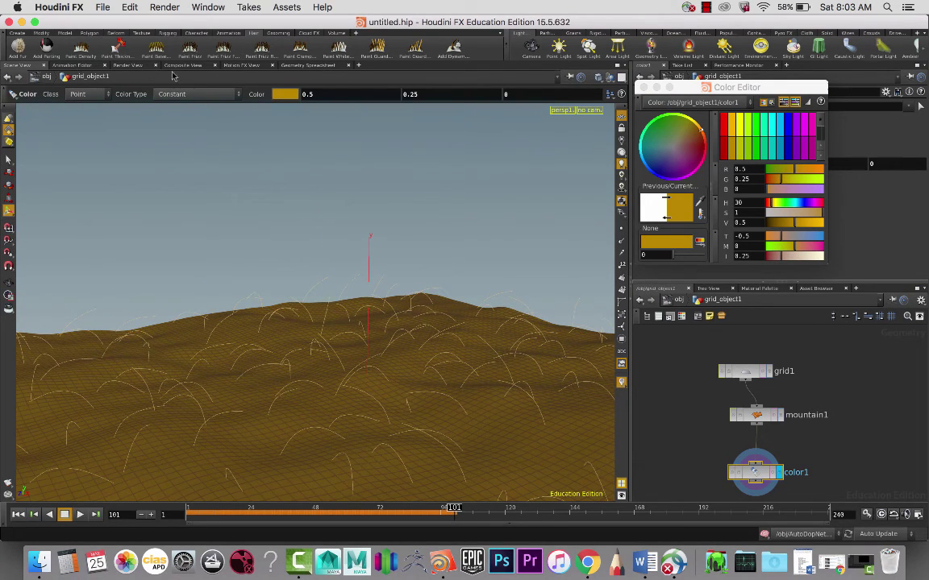
# - Re-render the grass over the brown terrain, then stop and return to the scene view
pyautogui.click(131, 66)
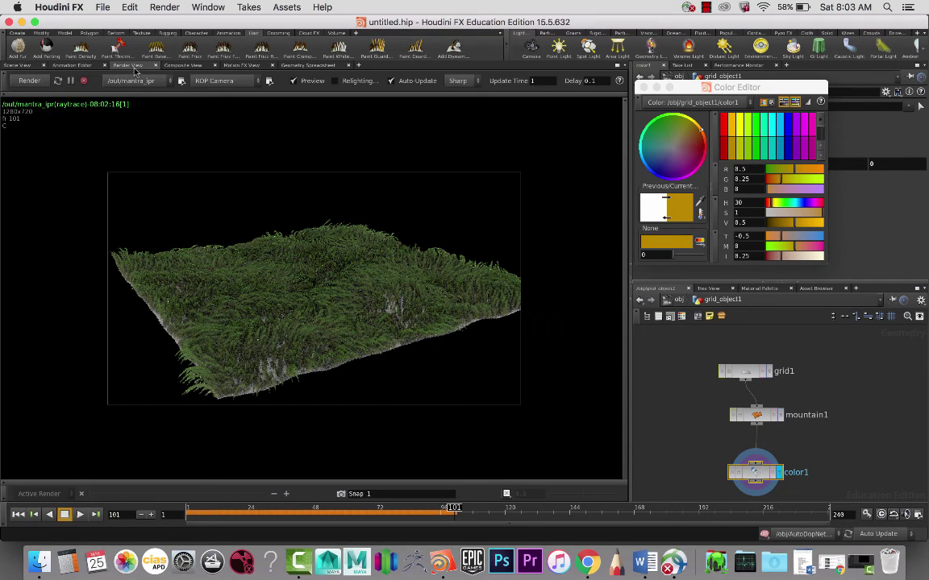
pyautogui.click(29, 80)
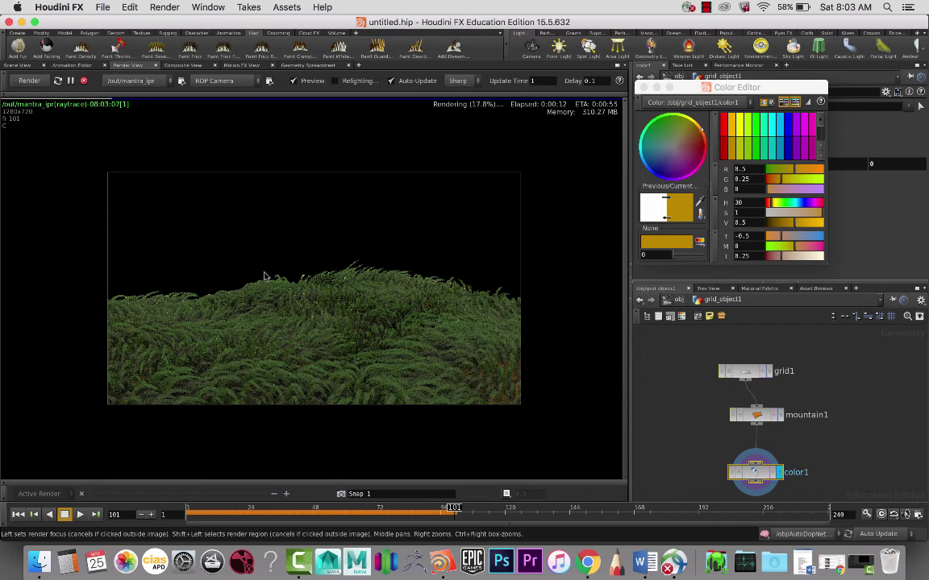
pyautogui.click(83, 81)
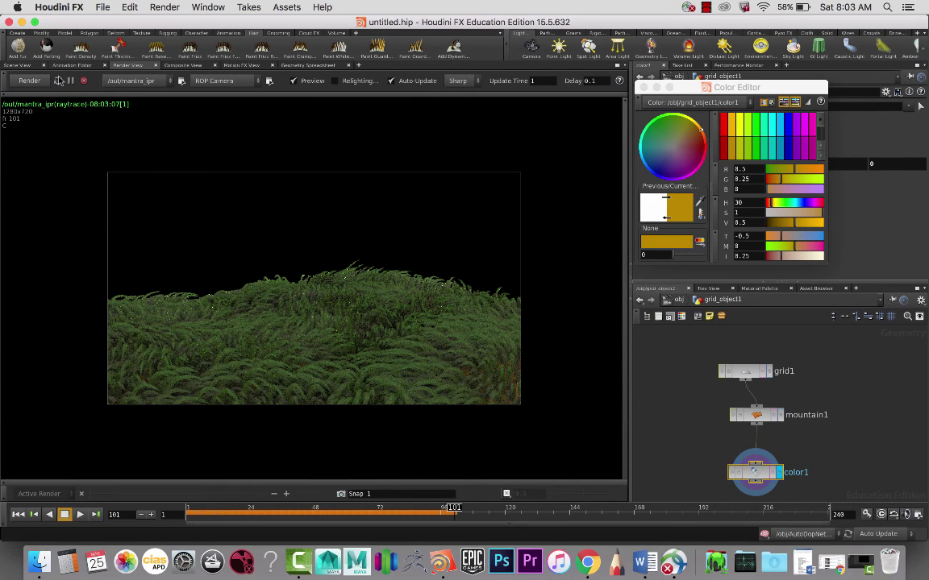
pyautogui.click(22, 65)
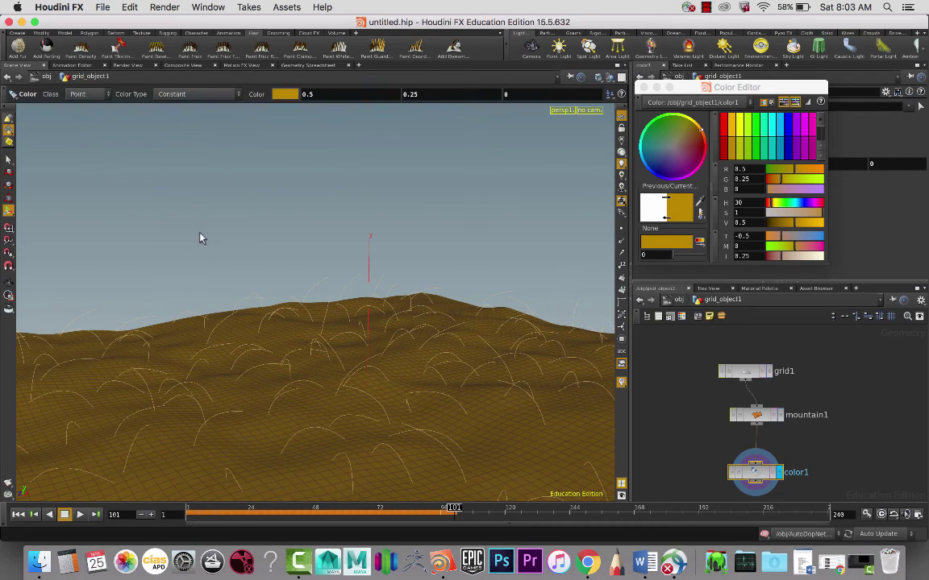
pyautogui.keyDown('alt'); pyautogui.moveTo(244, 269); pyautogui.dragTo(246, 272); pyautogui.keyUp('alt')
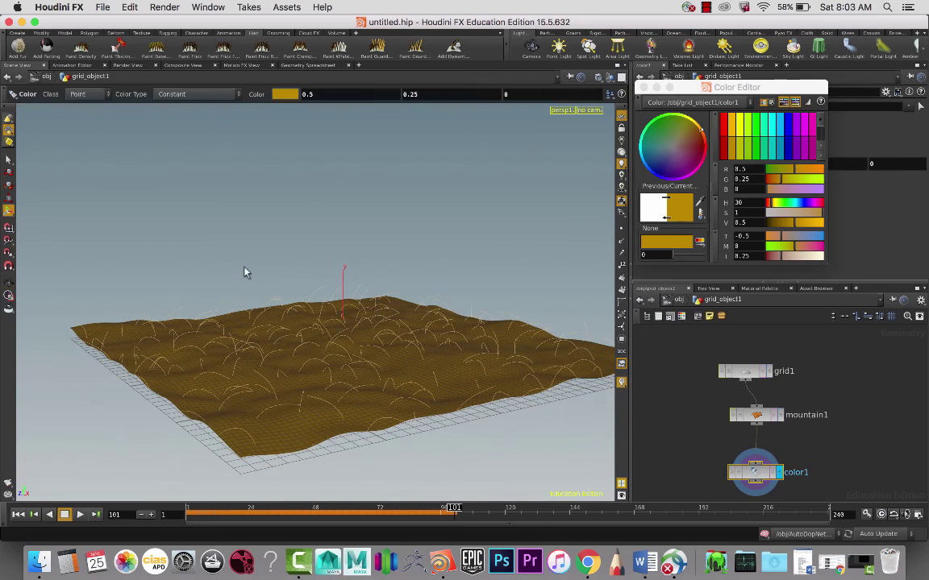
pyautogui.click(19, 33)
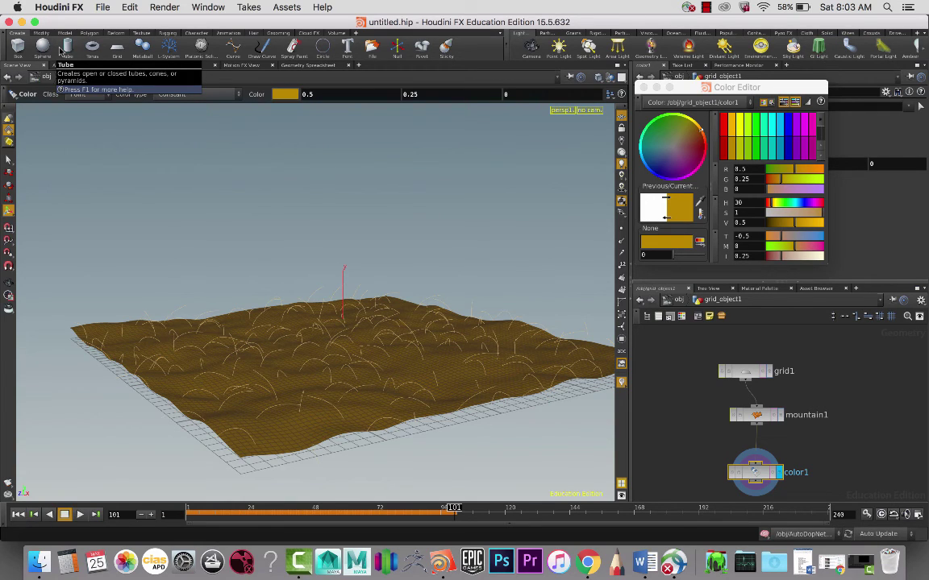
# - Create a sphere and lift it above the terrain
pyautogui.press('Return')
pyautogui.press('w')
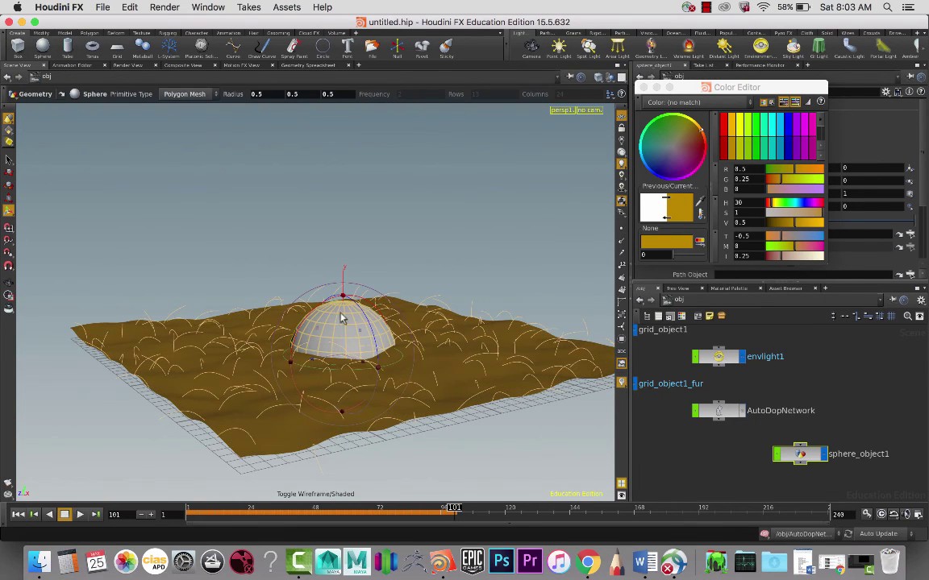
pyautogui.moveTo(342, 323); pyautogui.dragTo(350, 206)
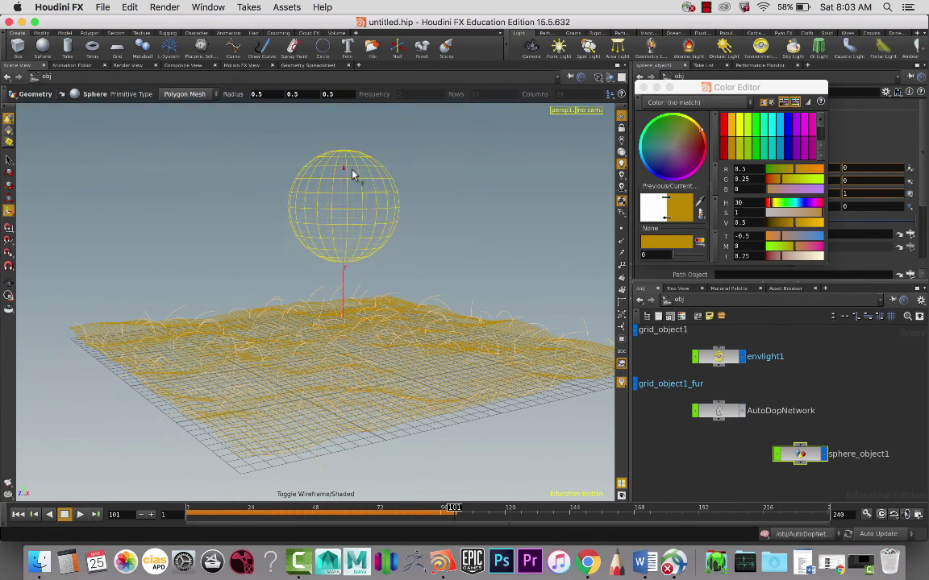
pyautogui.click(331, 411)
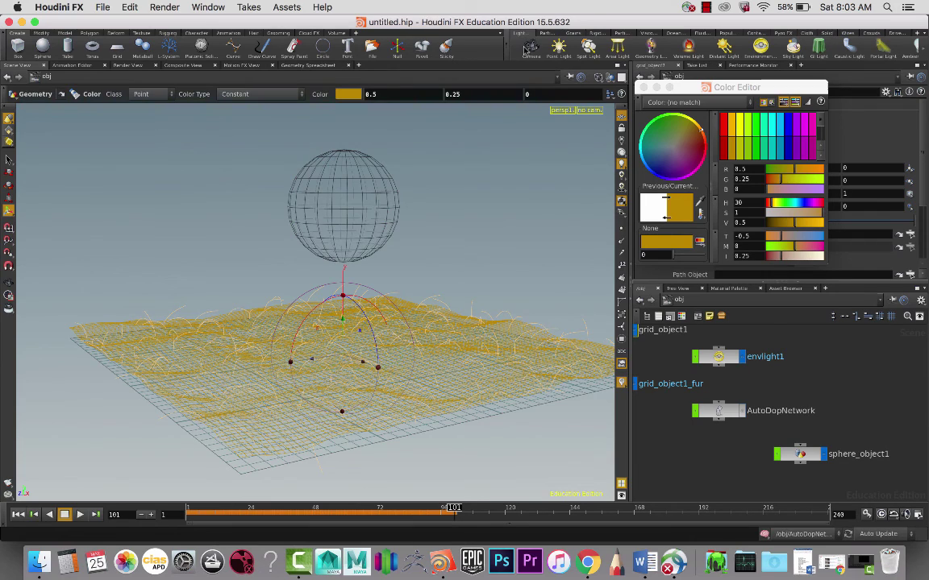
# - Make the sphere an RBD Object, restore shaded view, and rewind to frame 1
pyautogui.click(595, 34)
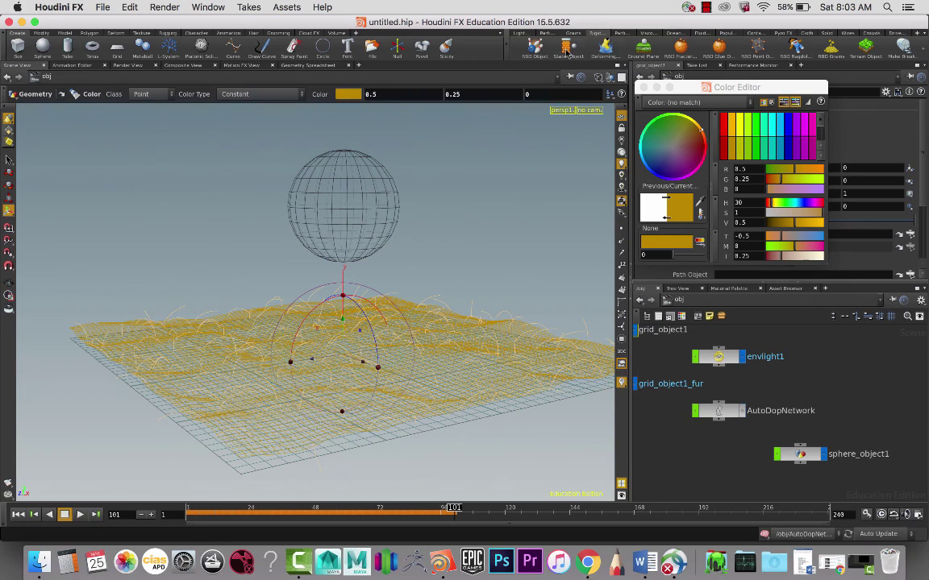
pyautogui.click(348, 177)
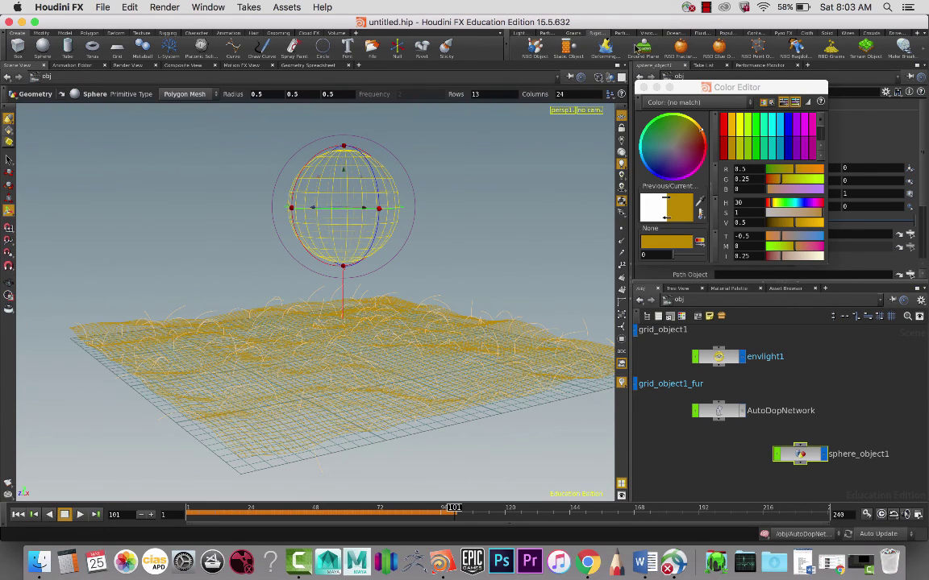
pyautogui.click(532, 46)
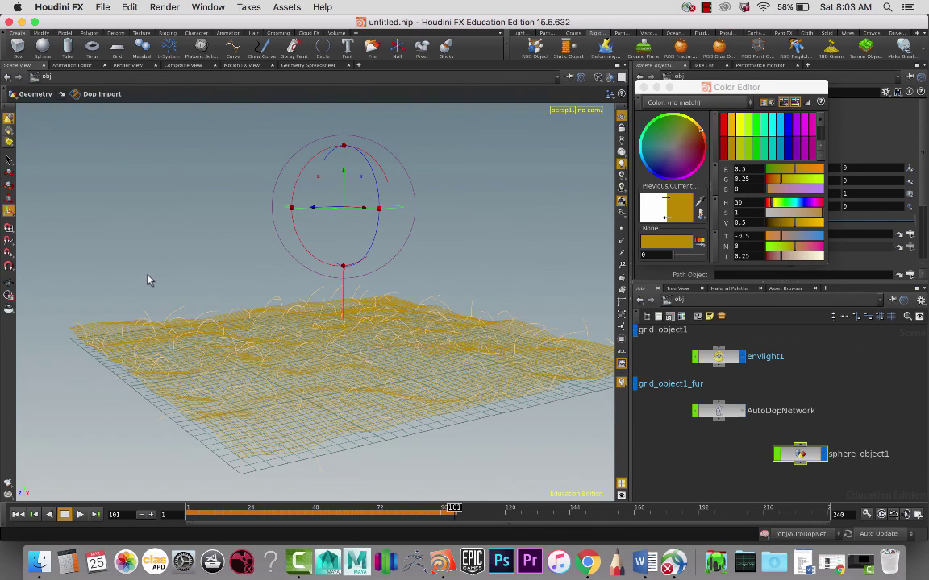
pyautogui.press('w')
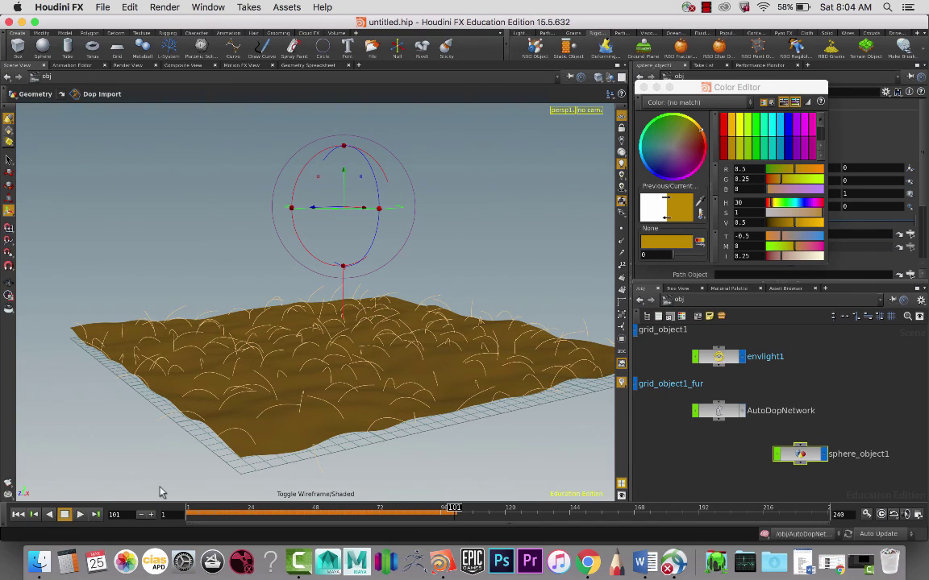
pyautogui.click(18, 515)
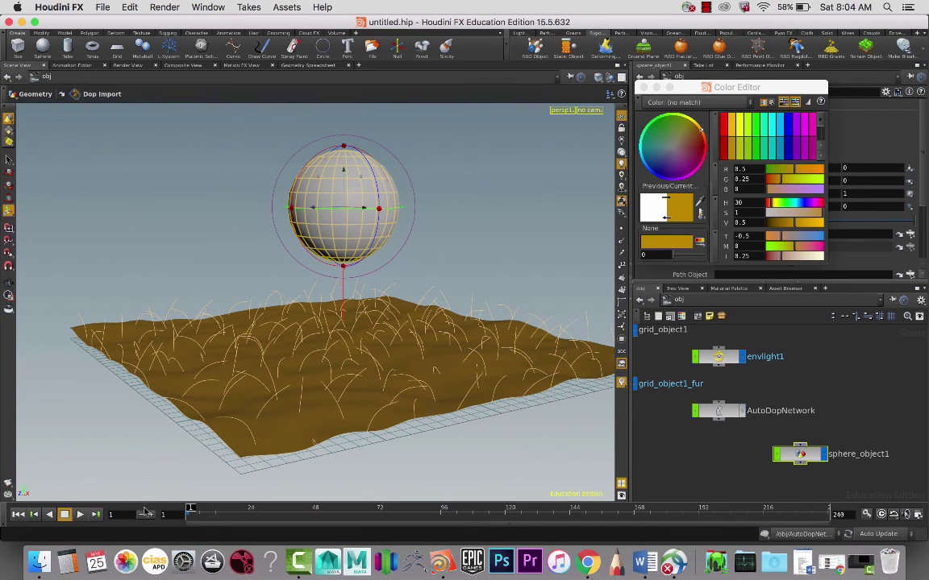
# - Play the simulation until the ball drops onto the grass, stopping near frame 119
pyautogui.click(80, 515)
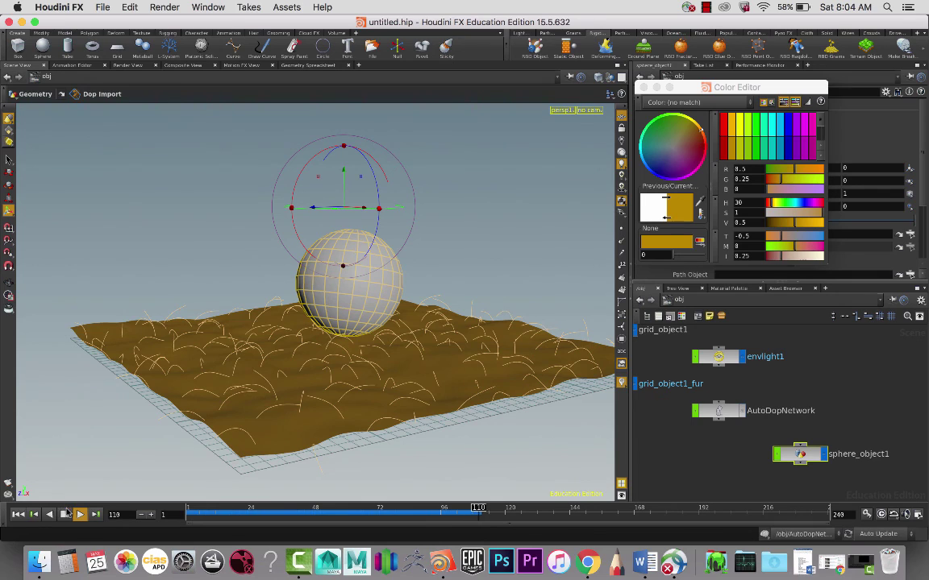
pyautogui.press('Up')
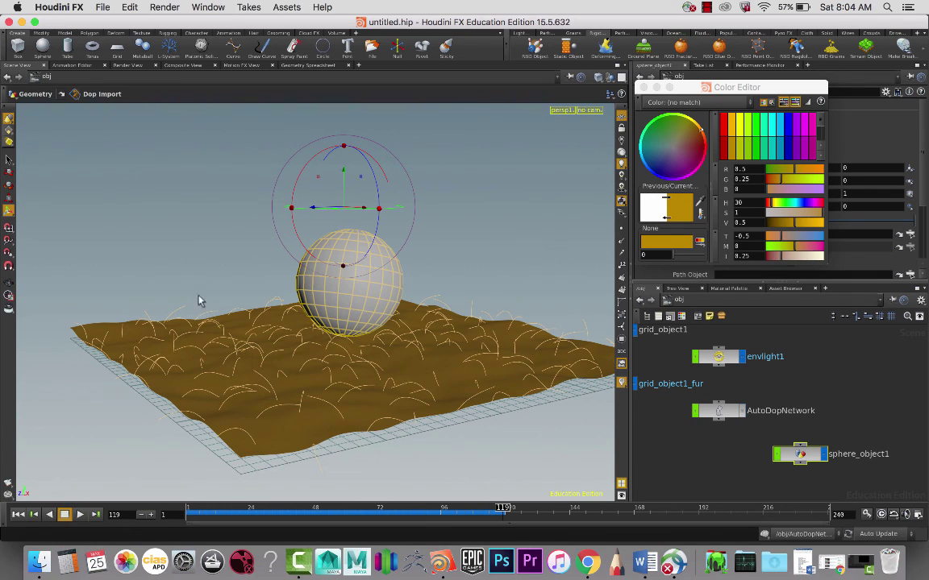